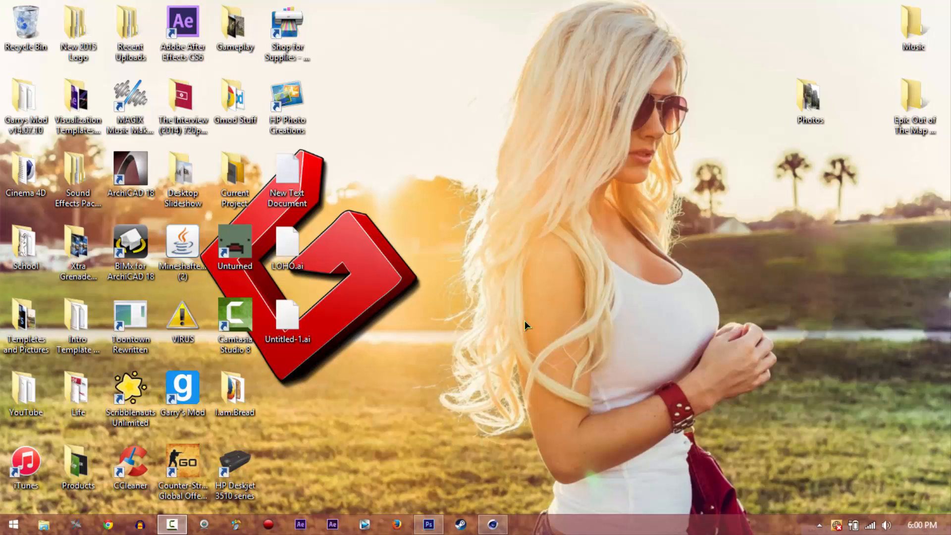
# Switch to Photoshop
pyautogui.click(429, 524)
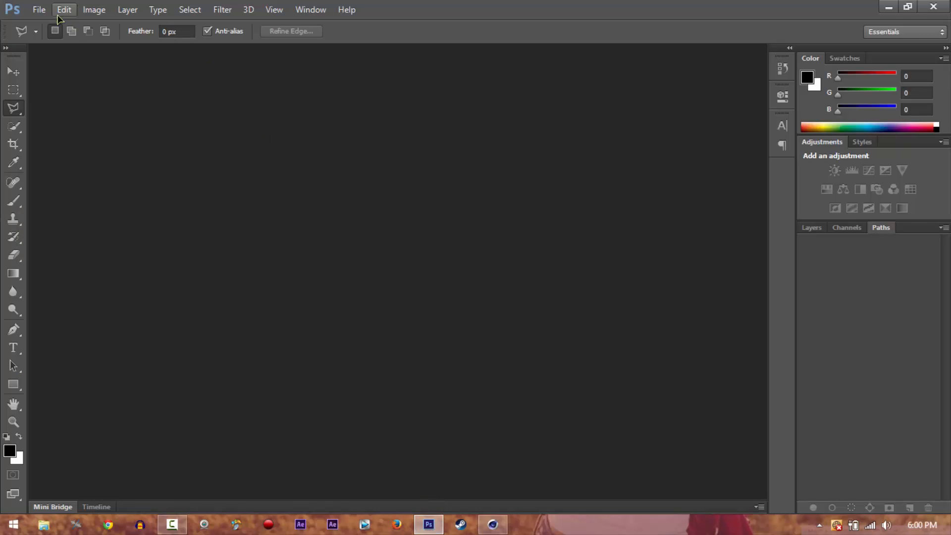
pyautogui.click(44, 11)
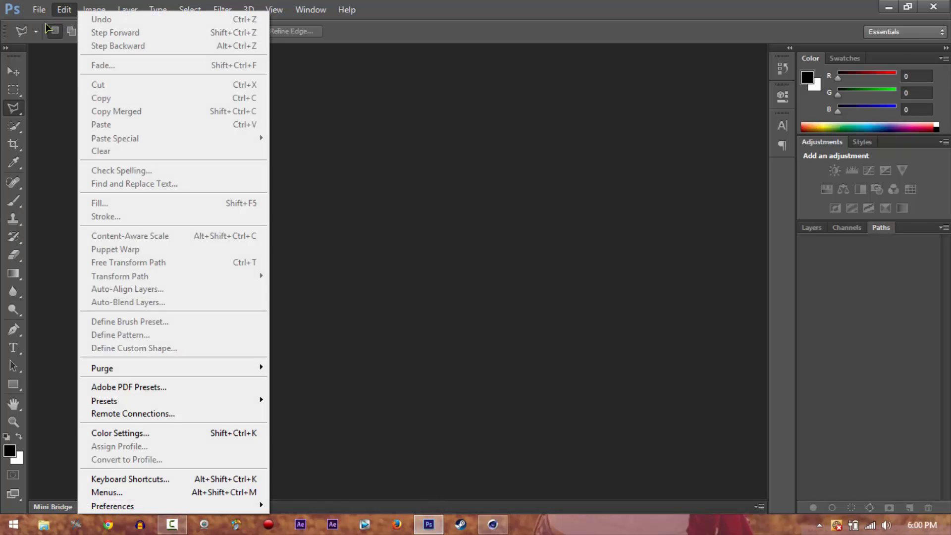
pyautogui.click(48, 39)
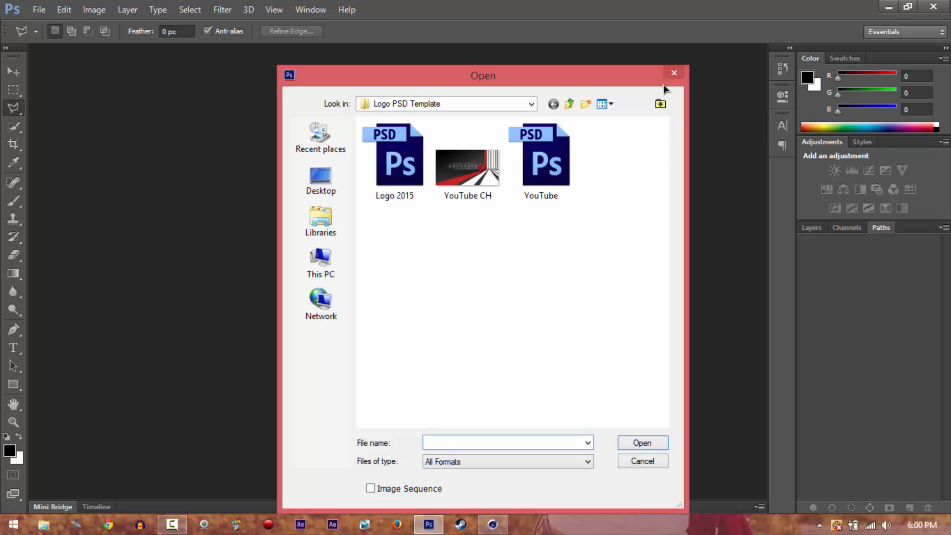
pyautogui.click(674, 73)
# Create a 600 × 600 pixel RGB document with a white background and add an empty layer above it
pyautogui.click(40, 10)
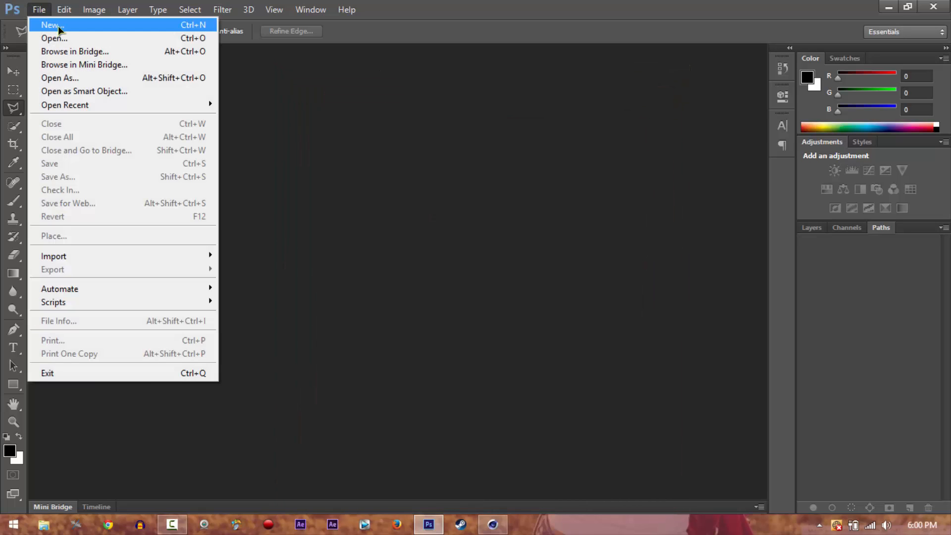
pyautogui.click(42, 25)
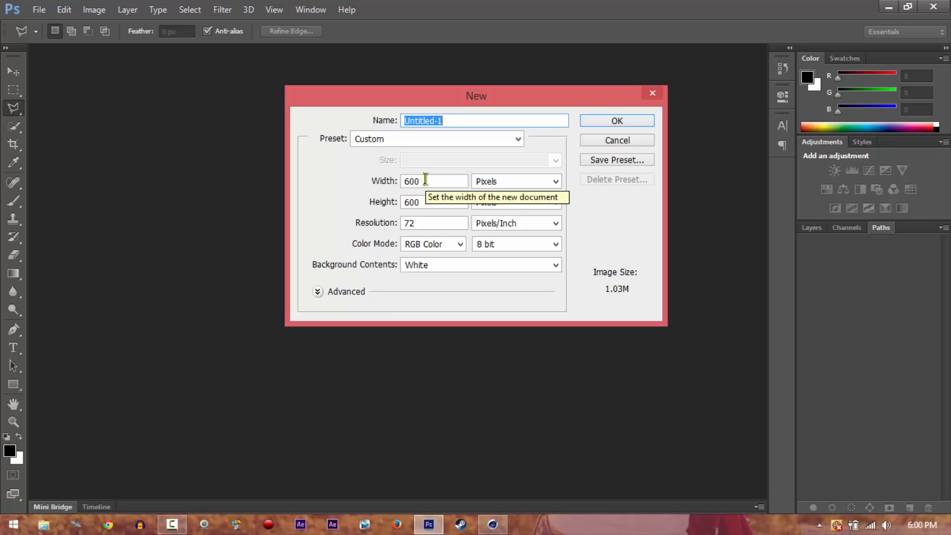
pyautogui.click(616, 120)
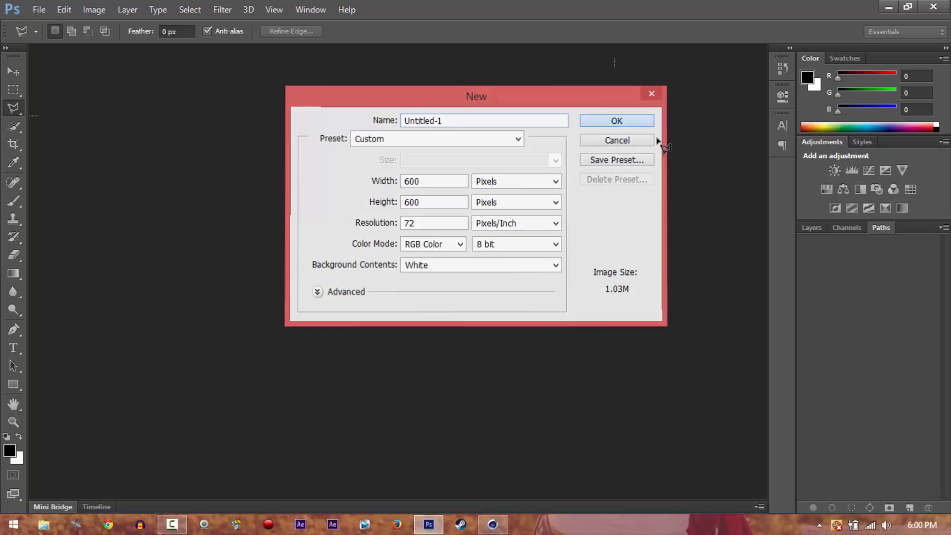
pyautogui.click(811, 228)
pyautogui.click(909, 508)
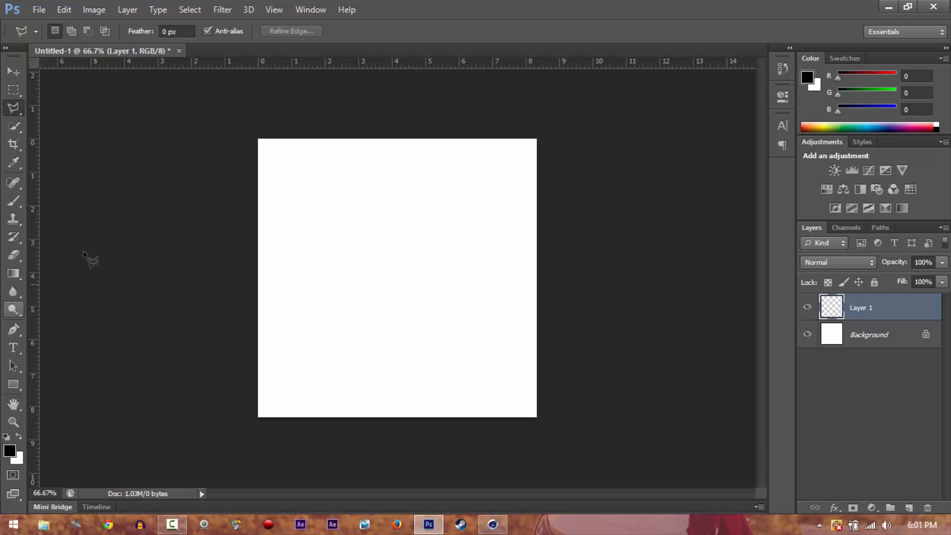
# Try painting a freehand closed outline on the new layer with the black 21 px brush, and clear it again
pyautogui.click(16, 201)
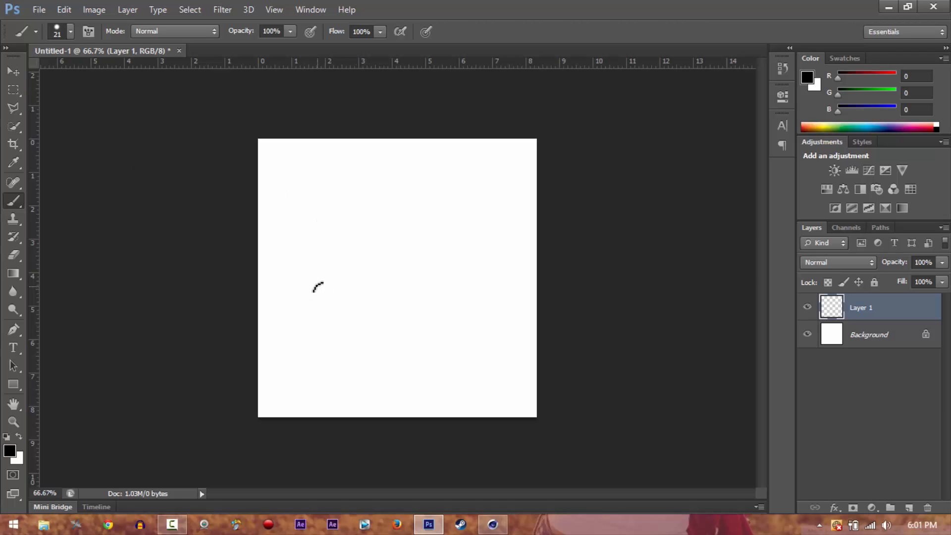
pyautogui.moveTo(317, 287); pyautogui.dragTo(324, 282)
pyautogui.moveTo(345, 198); pyautogui.dragTo(447, 358)
pyautogui.moveTo(404, 380)
pyautogui.mouseDown()
pyautogui.moveTo(337, 271)
pyautogui.moveTo(321, 296)
pyautogui.moveTo(350, 207)
pyautogui.moveTo(360, 206)
pyautogui.mouseUp()
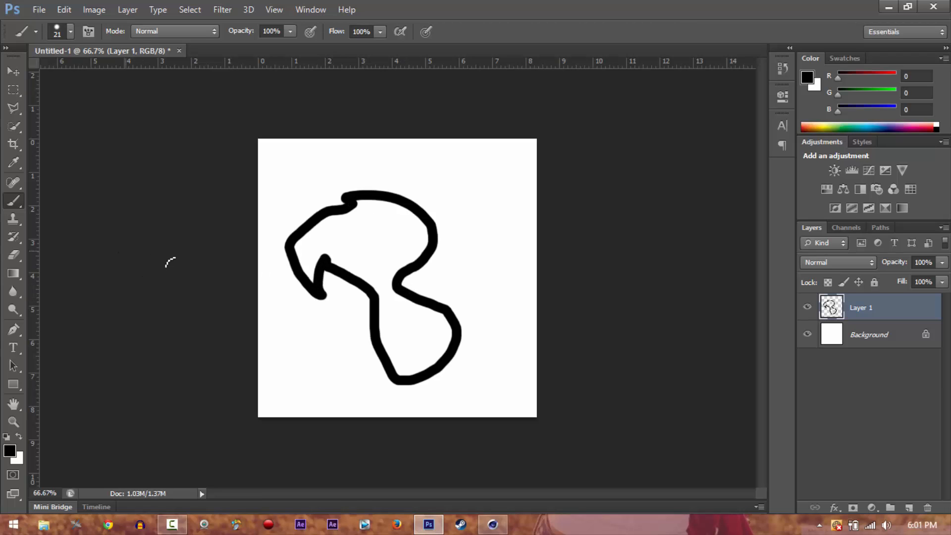
pyautogui.hotkey('ctrl', 'z')
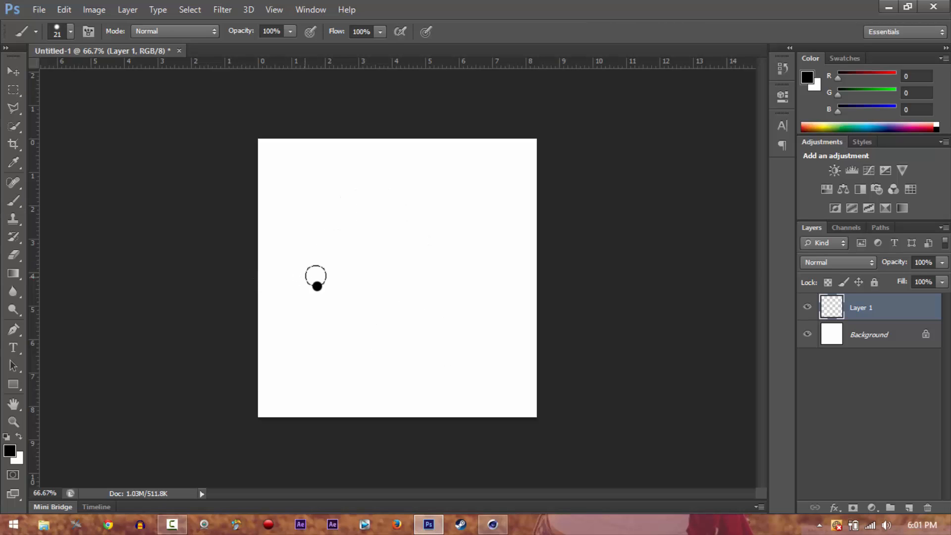
pyautogui.press('e')
pyautogui.click(315, 281)
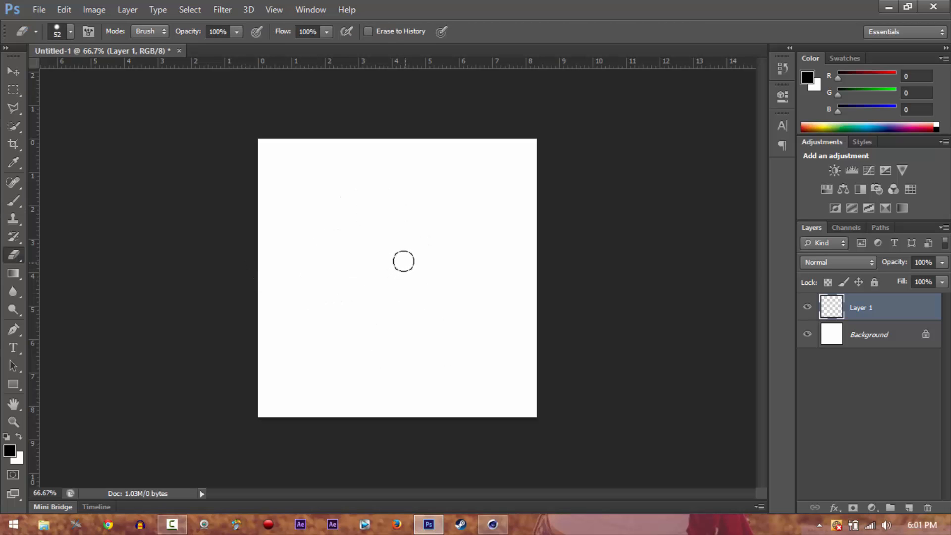
# Paint a closed, eight-cornered angular arrow-like outline on Layer 1 from connected straight segments with the black 21 px brush
pyautogui.press('b')
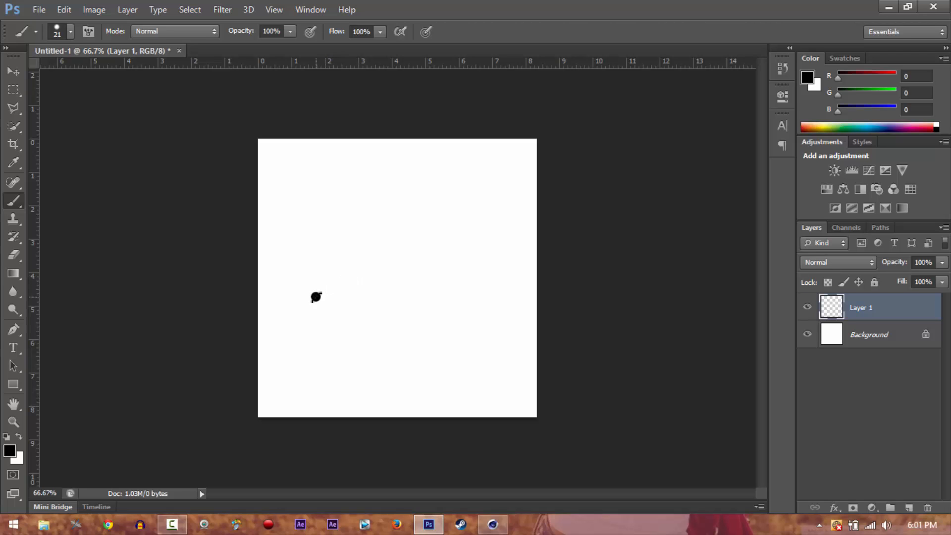
pyautogui.click(315, 296)
pyautogui.keyDown('shift'); pyautogui.click(454, 196); pyautogui.keyUp('shift')
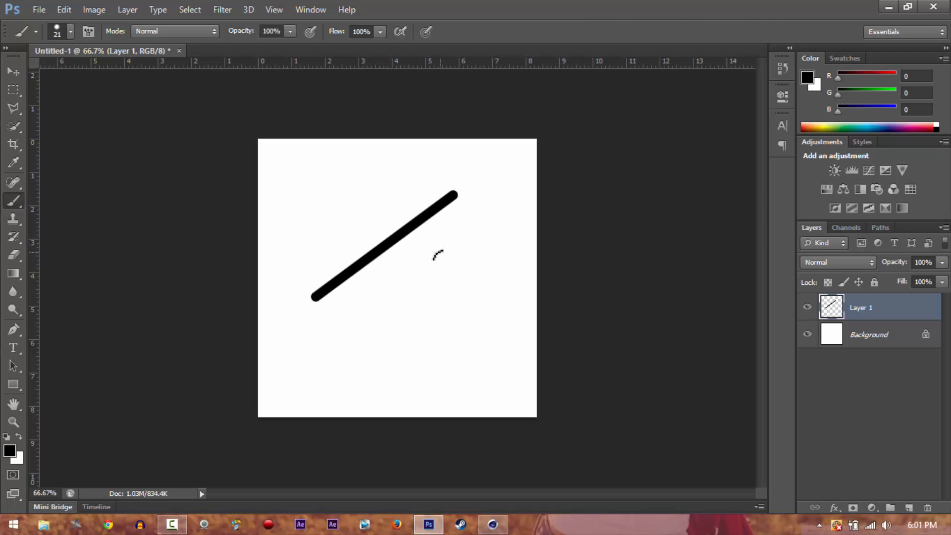
pyautogui.keyDown('shift'); pyautogui.click(436, 256); pyautogui.keyUp('shift')
pyautogui.keyDown('shift'); pyautogui.click(395, 280); pyautogui.keyUp('shift')
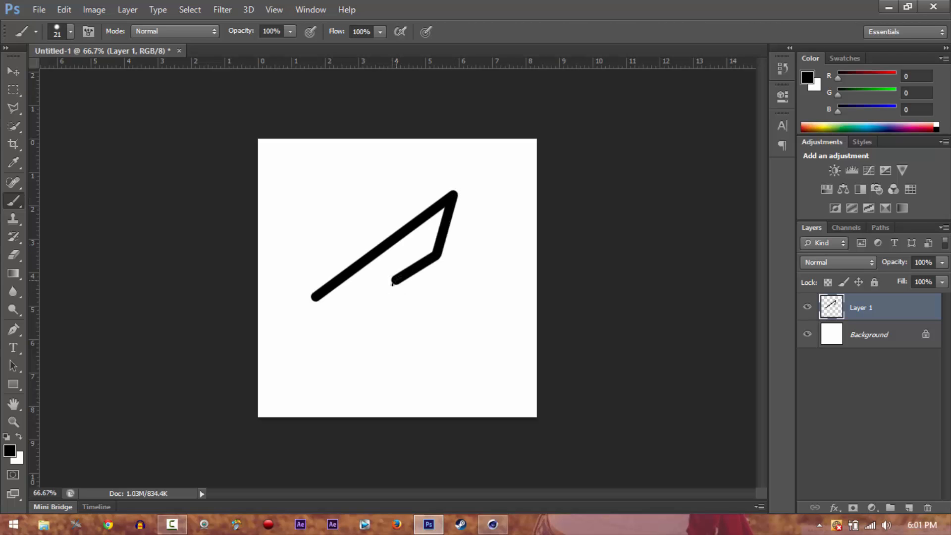
pyautogui.keyDown('shift'); pyautogui.click(427, 297); pyautogui.keyUp('shift')
pyautogui.keyDown('shift'); pyautogui.click(458, 299); pyautogui.keyUp('shift')
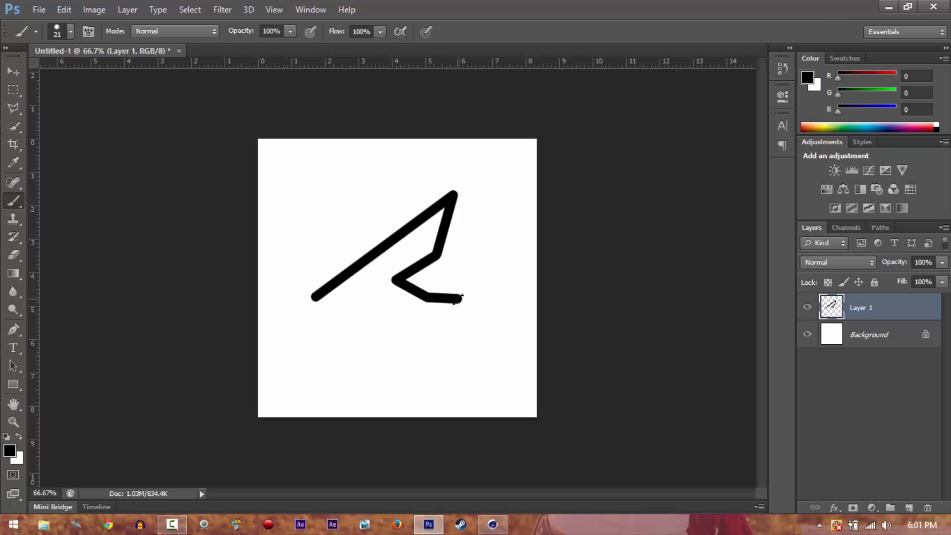
pyautogui.keyDown('shift'); pyautogui.click(418, 354); pyautogui.keyUp('shift')
pyautogui.keyDown('shift'); pyautogui.click(387, 321); pyautogui.keyUp('shift')
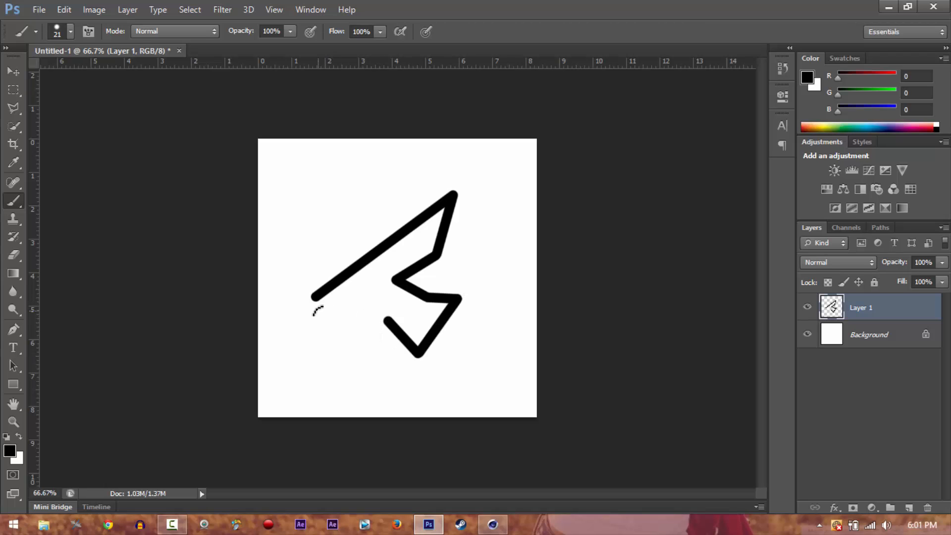
pyautogui.keyDown('shift'); pyautogui.click(315, 298); pyautogui.keyUp('shift')
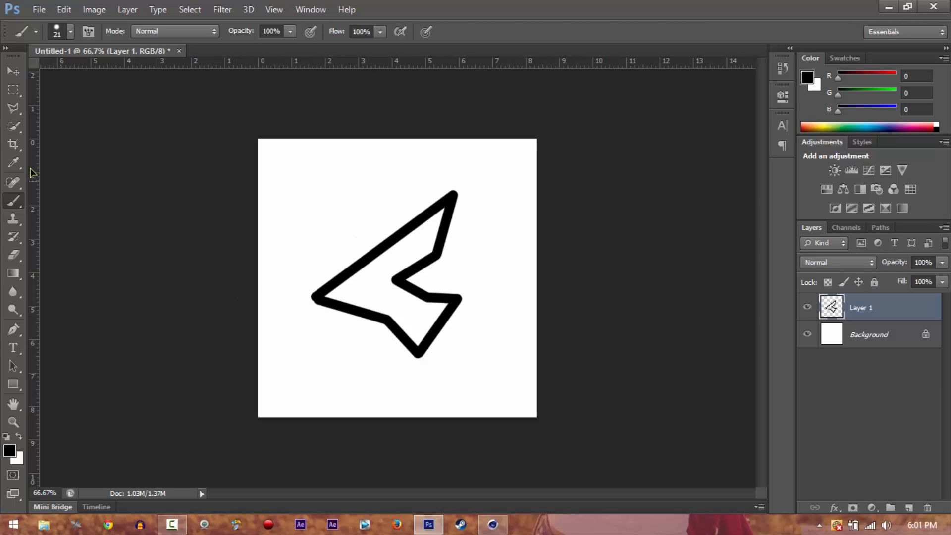
# Try out the Polygonal Lasso with a five-point selection above the painted shape, and abandon it
pyautogui.click(13, 108)
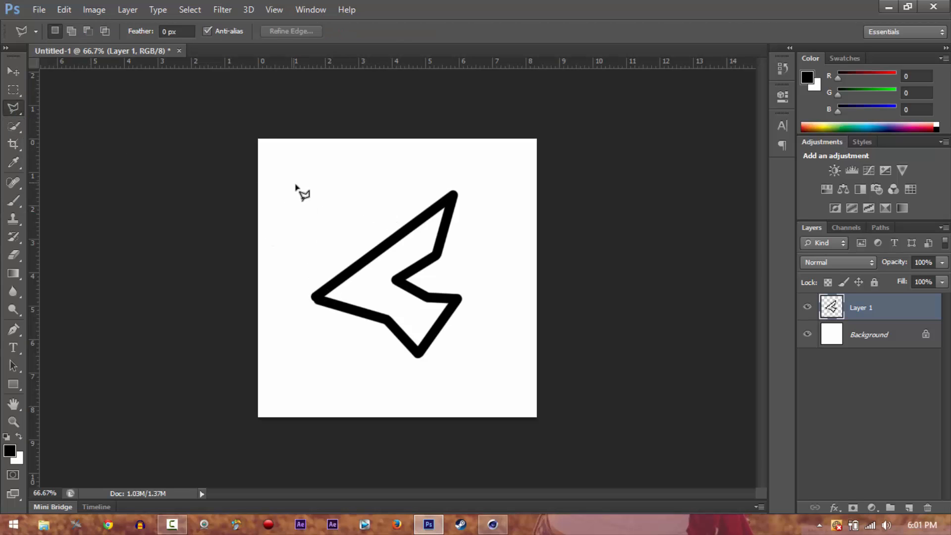
pyautogui.click(311, 250)
pyautogui.click(378, 190)
pyautogui.click(416, 187)
pyautogui.click(376, 212)
pyautogui.click(353, 244)
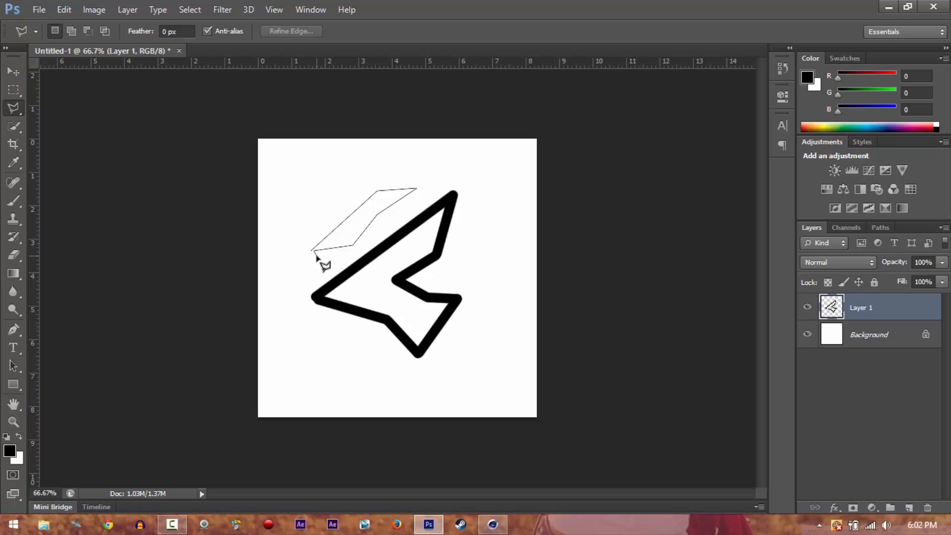
pyautogui.press('Escape')
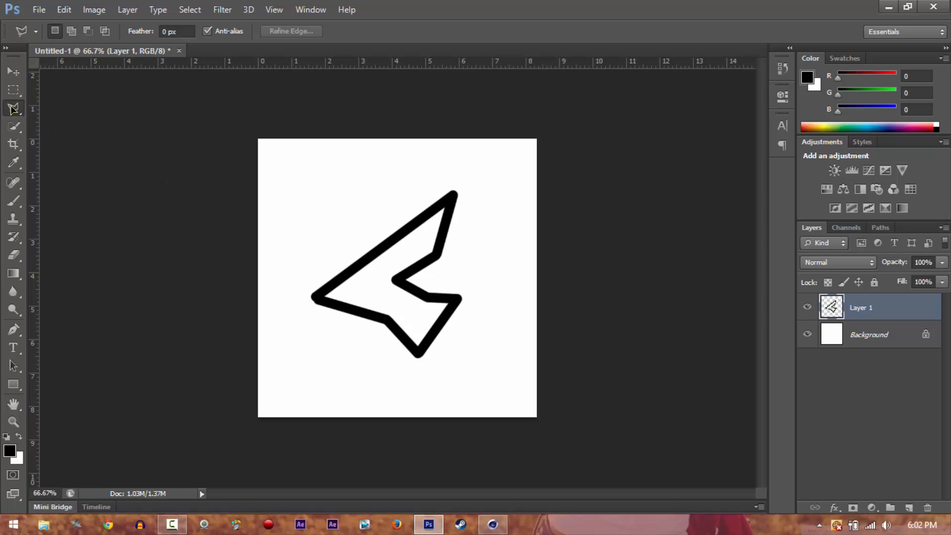
# Try out the Magnetic Lasso on the blank area beside the painted shape, and abandon the selection
pyautogui.moveTo(14, 108)
pyautogui.mouseDown()
pyautogui.moveTo(65, 102)
pyautogui.moveTo(72, 131)
pyautogui.mouseUp()
pyautogui.click(303, 199)
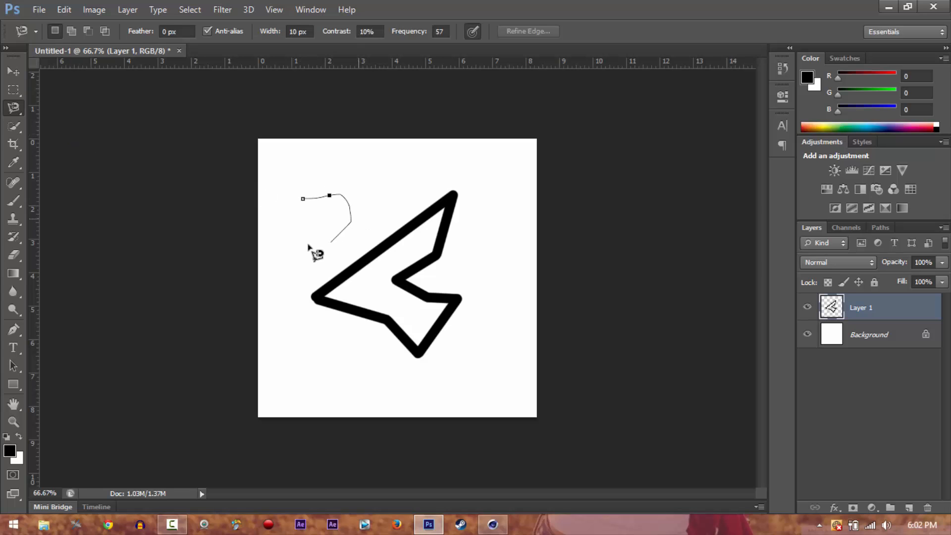
pyautogui.press('Escape')
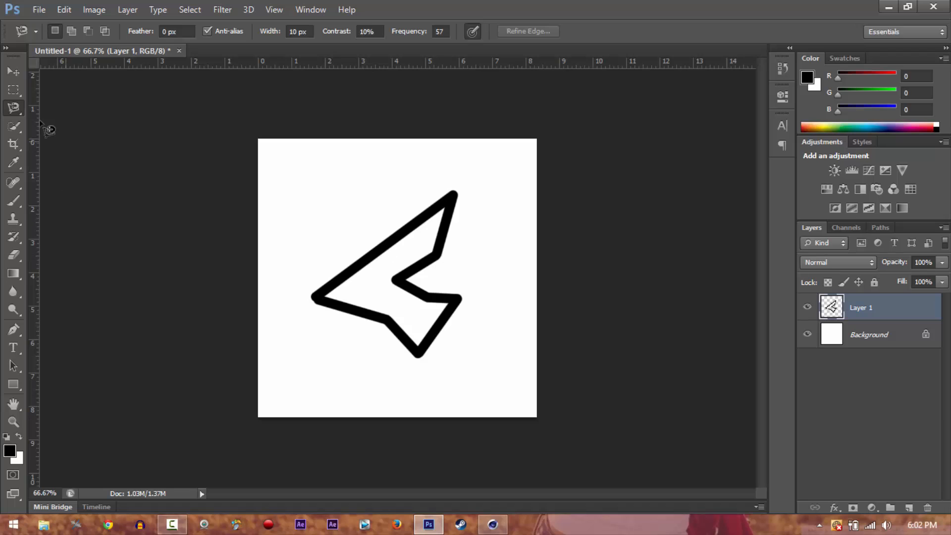
# Trace all eight corners of the painted outline with the Polygonal Lasso and close it into a selection
pyautogui.click(14, 72)
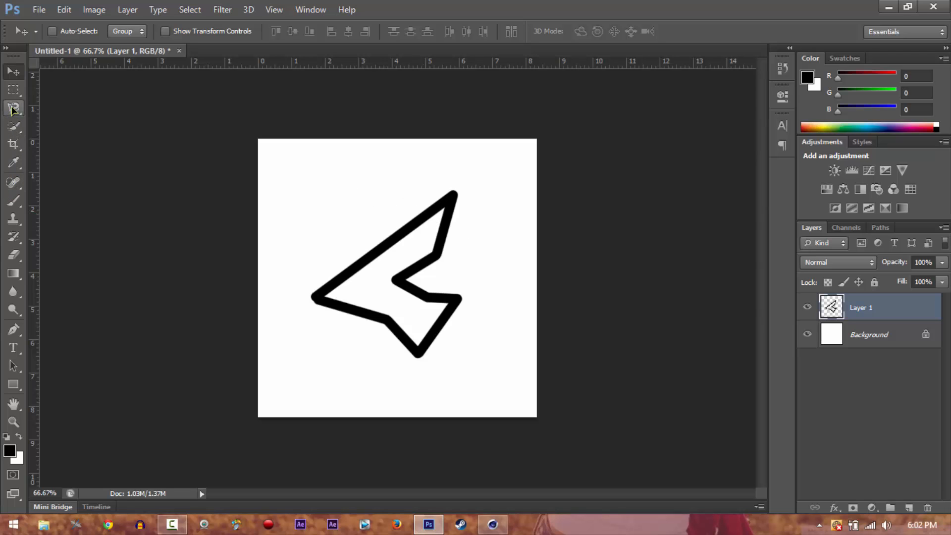
pyautogui.moveTo(14, 109); pyautogui.dragTo(58, 128)
pyautogui.click(63, 124)
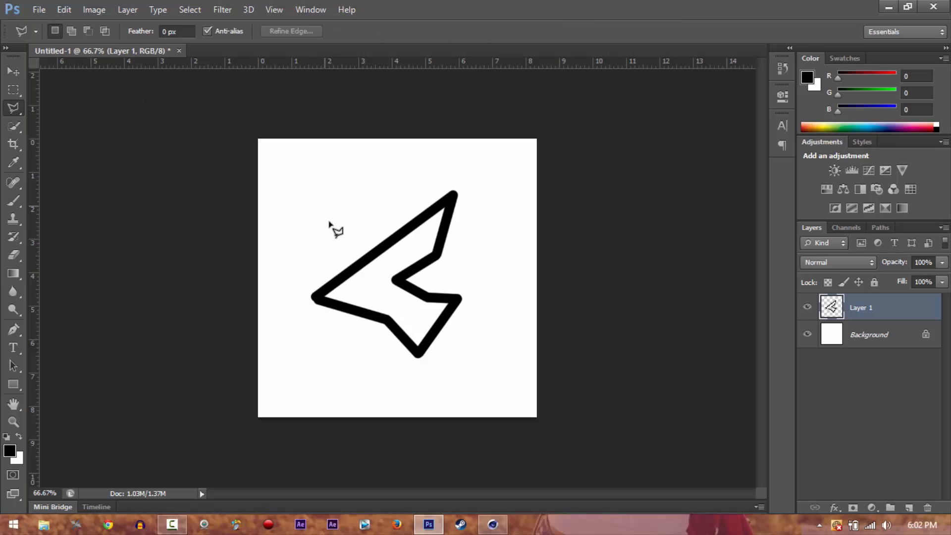
pyautogui.click(320, 298)
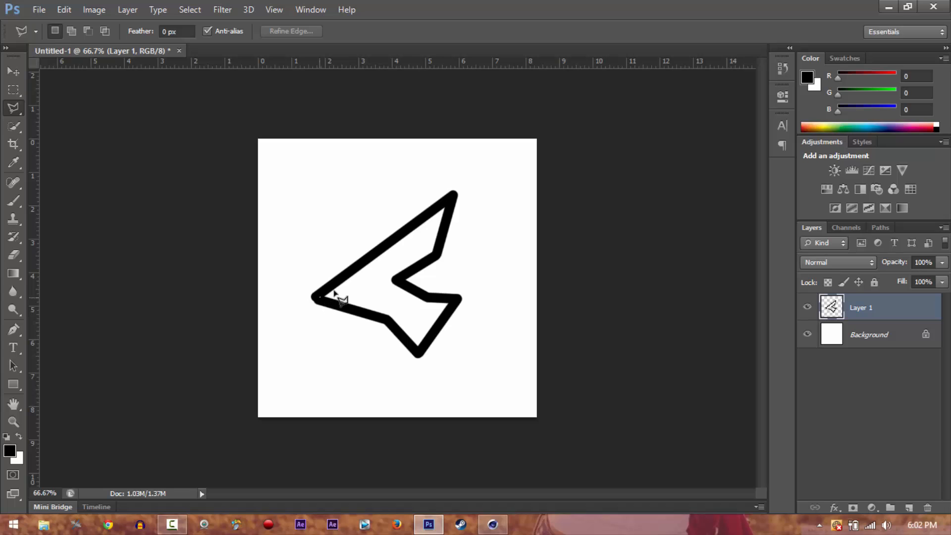
pyautogui.click(453, 199)
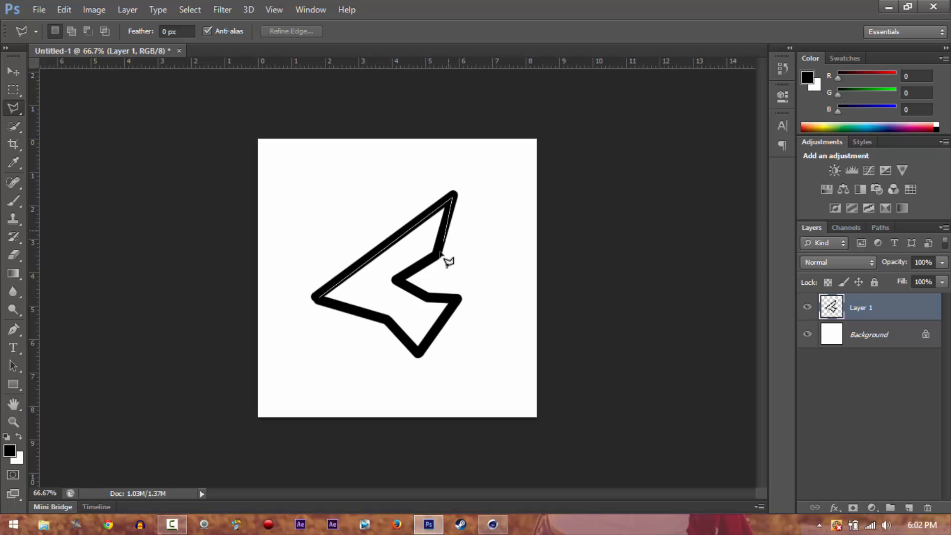
pyautogui.click(437, 256)
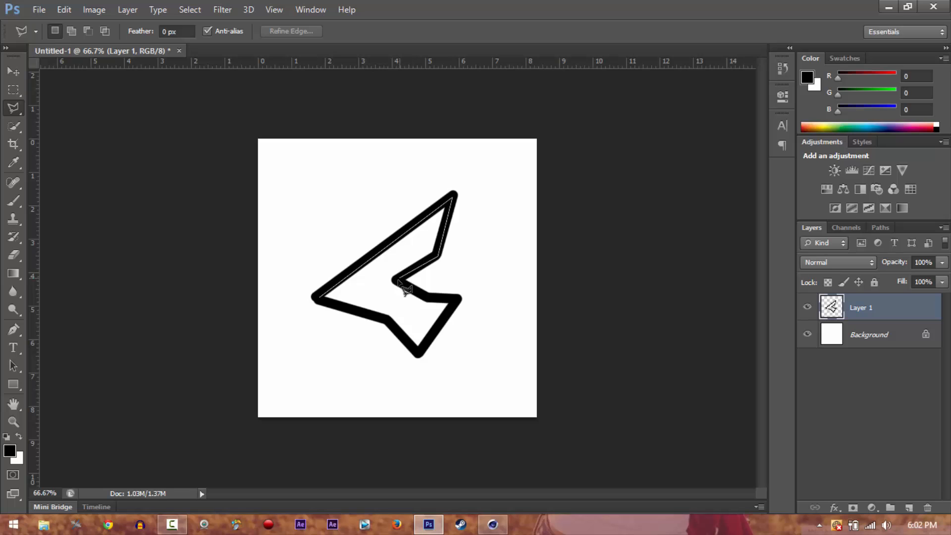
pyautogui.click(395, 280)
pyautogui.click(429, 297)
pyautogui.click(456, 299)
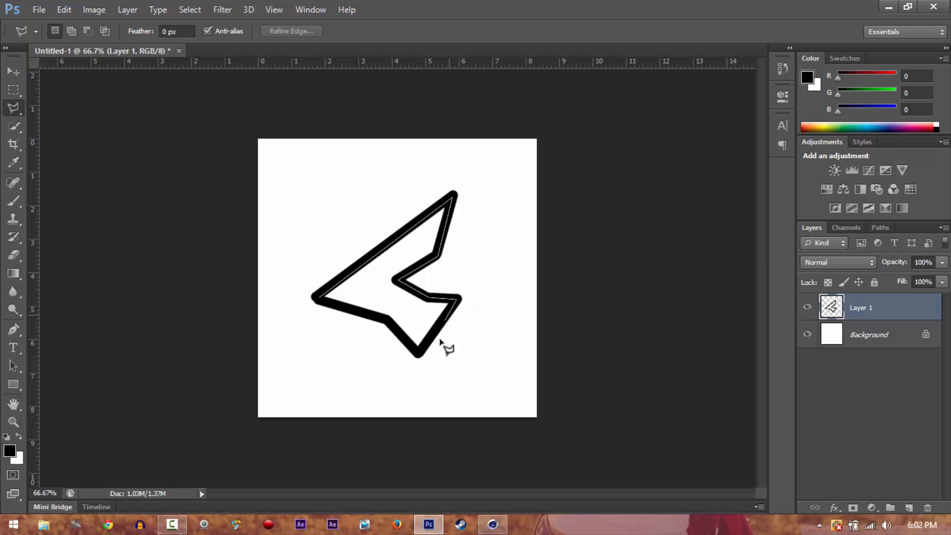
pyautogui.click(420, 353)
pyautogui.click(386, 317)
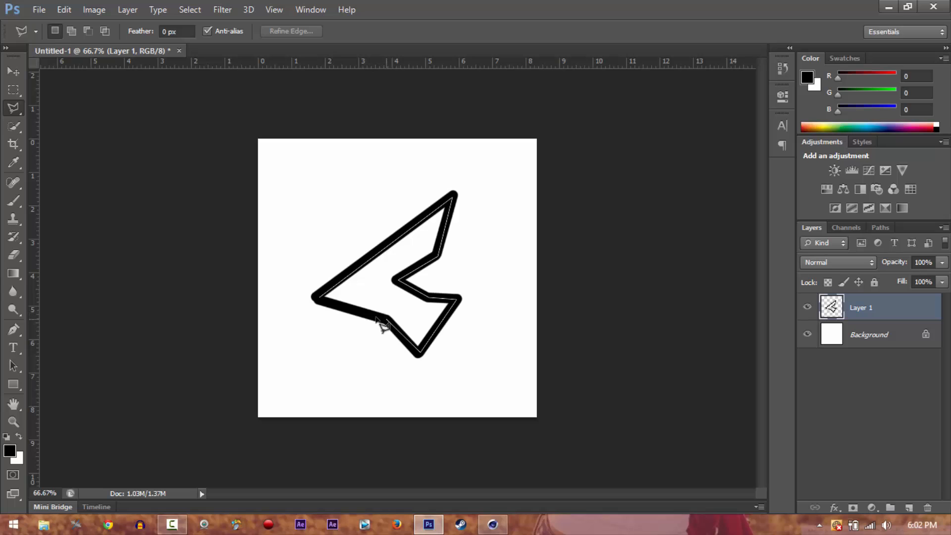
pyautogui.click(328, 303)
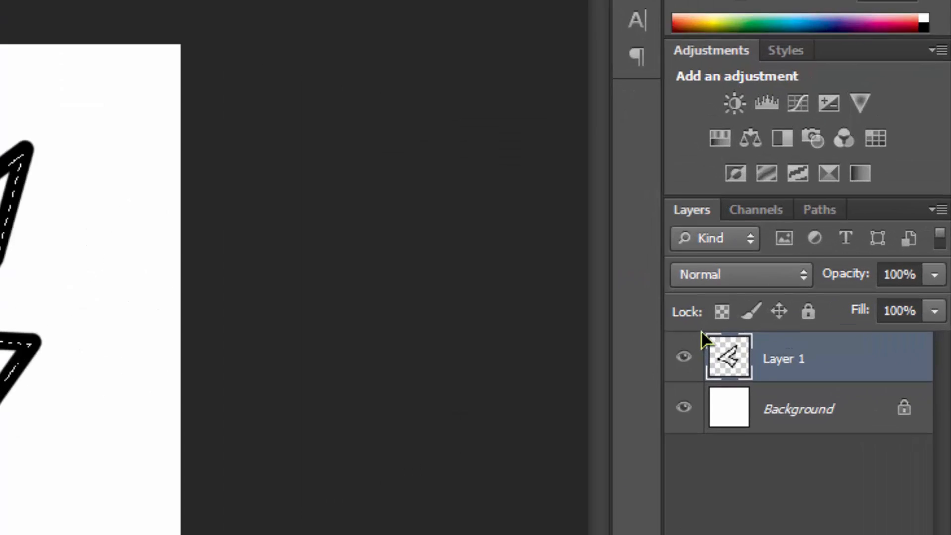
# Make a work path from the traced selection
pyautogui.click(821, 209)
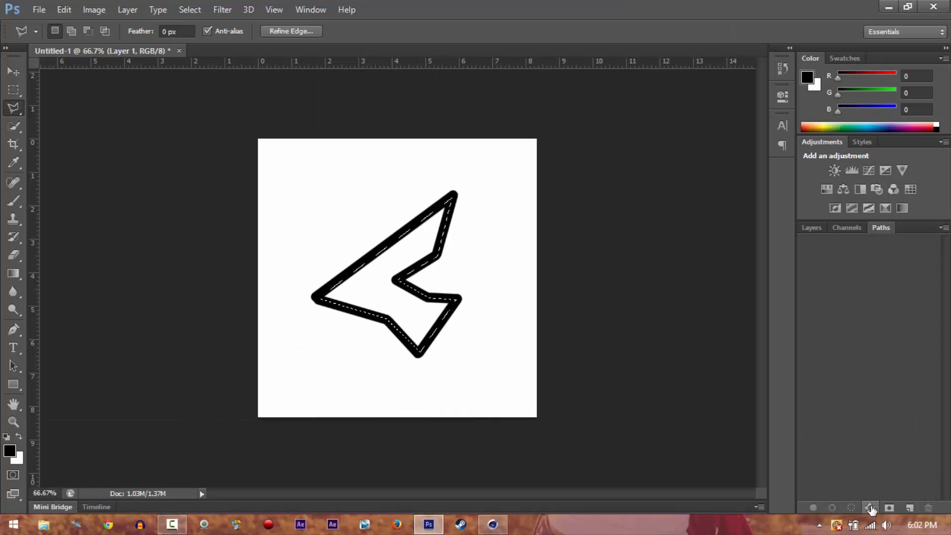
pyautogui.click(870, 507)
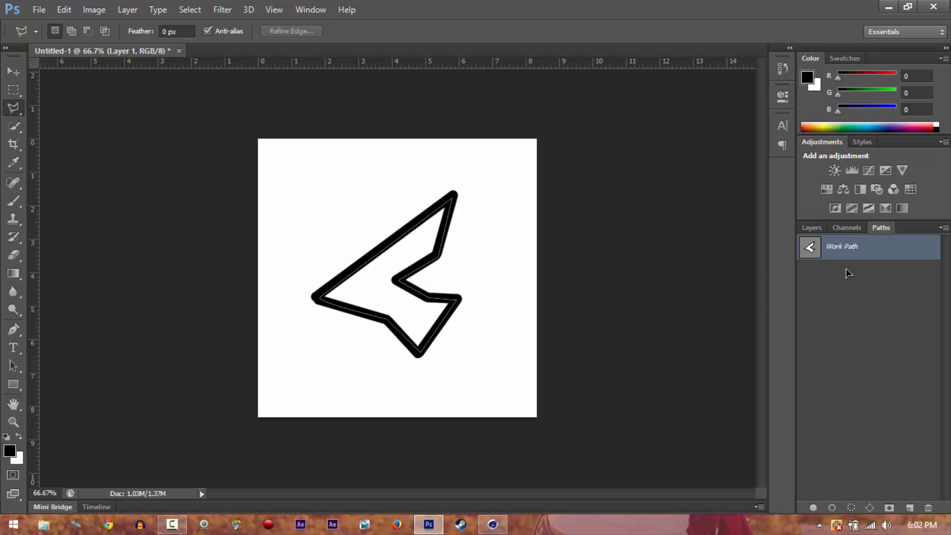
# Export the work path to the Desktop as an Adobe Illustrator file named "JSDGOIG."
pyautogui.click(48, 6)
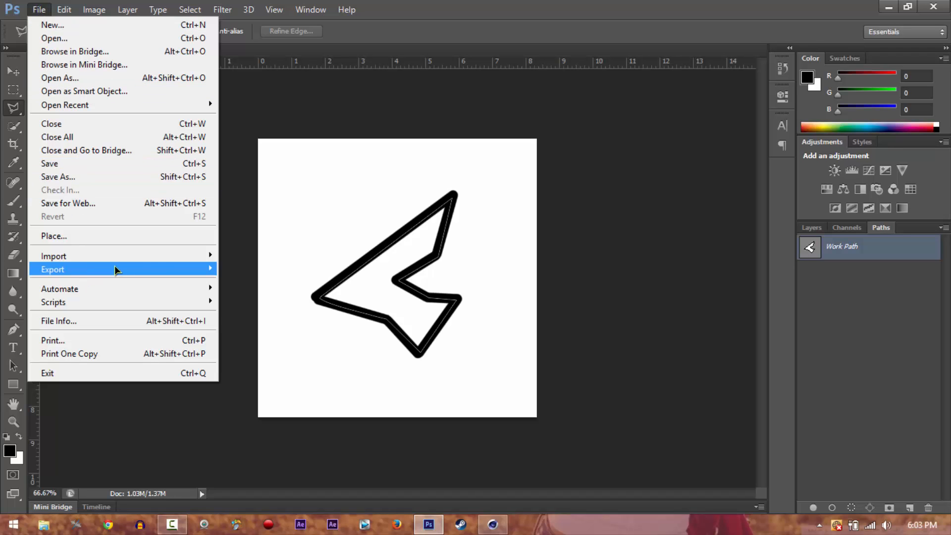
pyautogui.moveTo(114, 269)
pyautogui.click(242, 283)
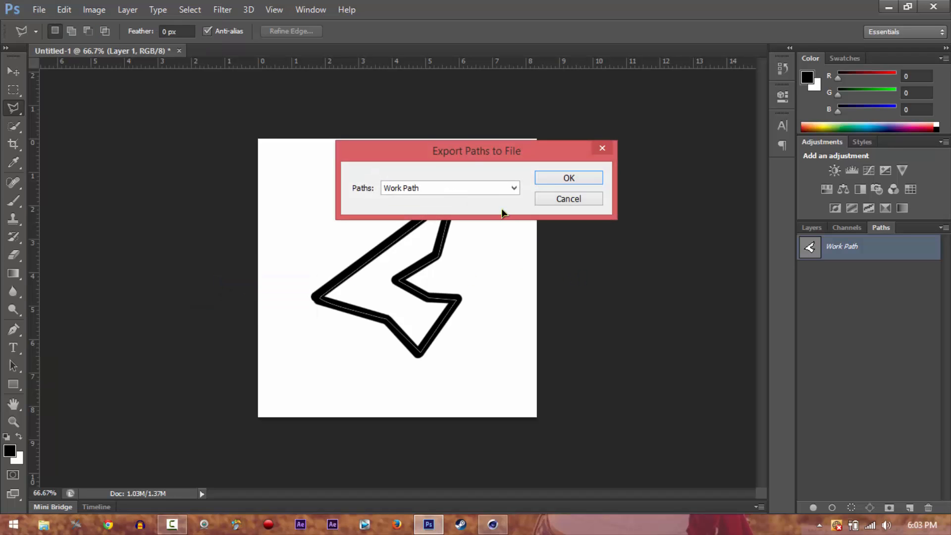
pyautogui.click(557, 178)
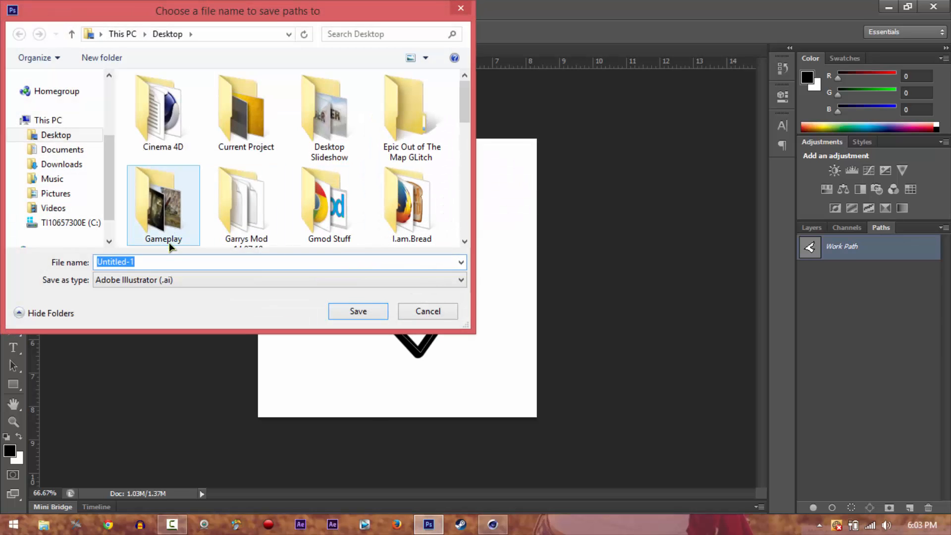
pyautogui.write('JSDGOIG\\]')
pyautogui.press('Return')
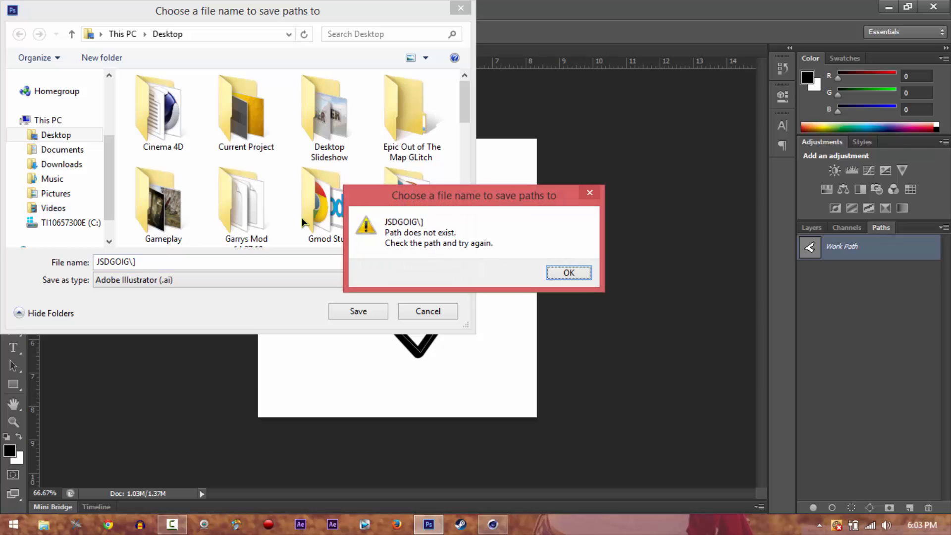
pyautogui.click(568, 272)
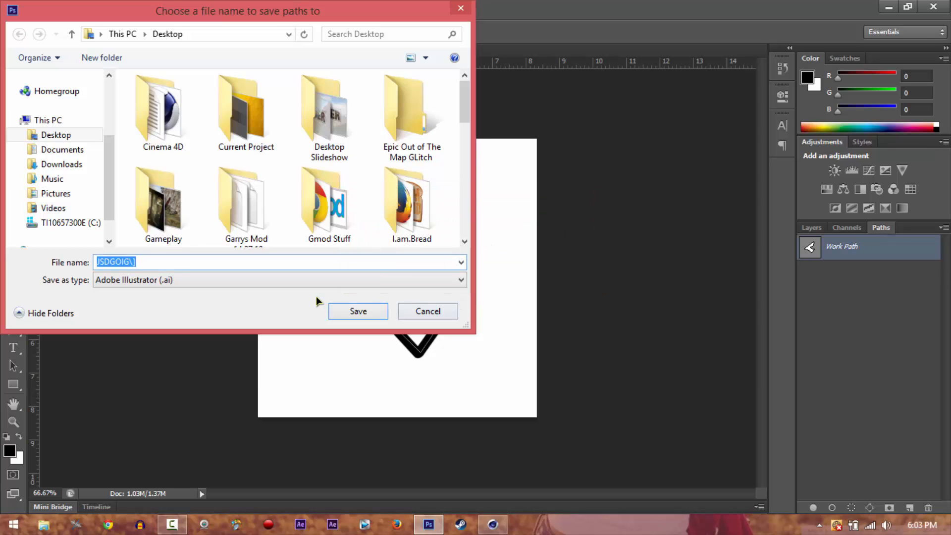
pyautogui.press('Right')
pyautogui.press('Return')
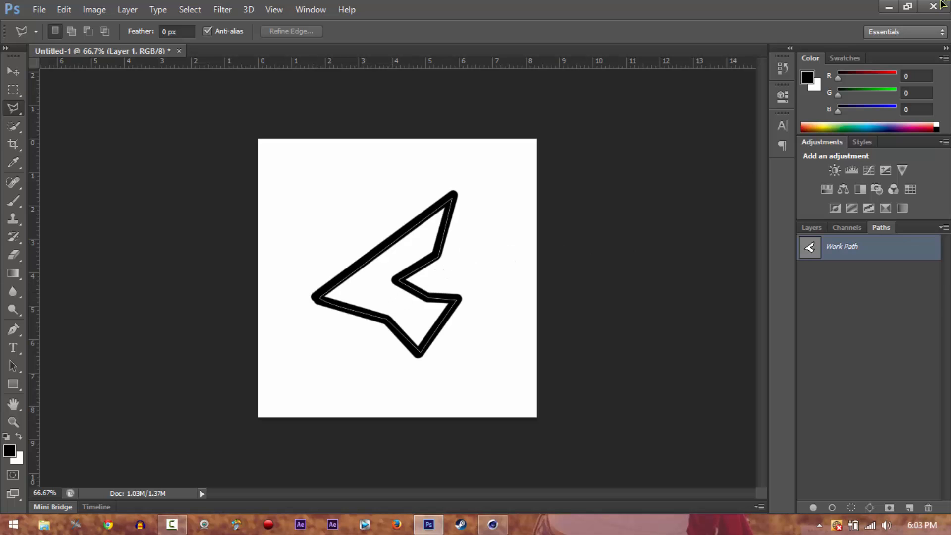
# On the Windows desktop, delete LOHO.ai and Untitled-1.ai and move the JSDGOIG..ai file into the freed spot
pyautogui.click(890, 6)
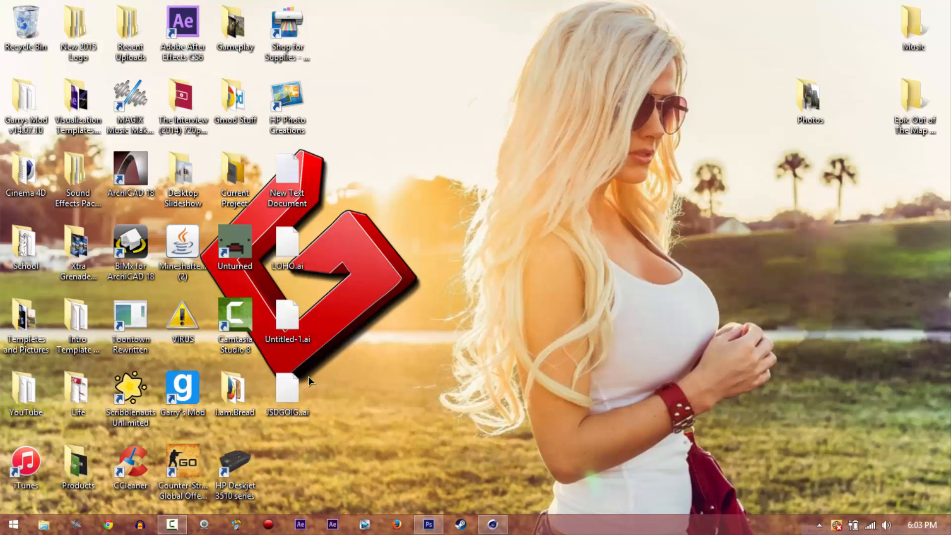
pyautogui.moveTo(331, 224); pyautogui.dragTo(276, 322)
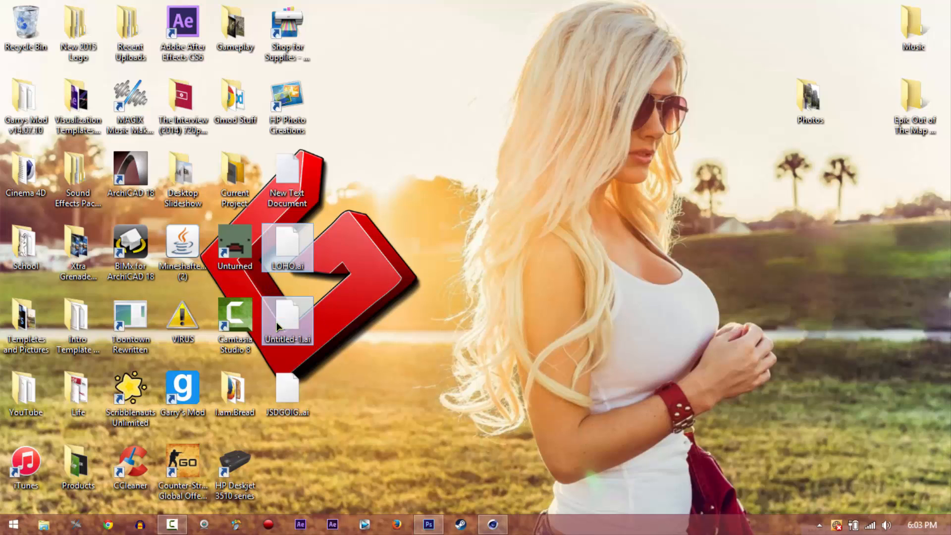
pyautogui.press('Delete')
pyautogui.moveTo(288, 391); pyautogui.dragTo(303, 260)
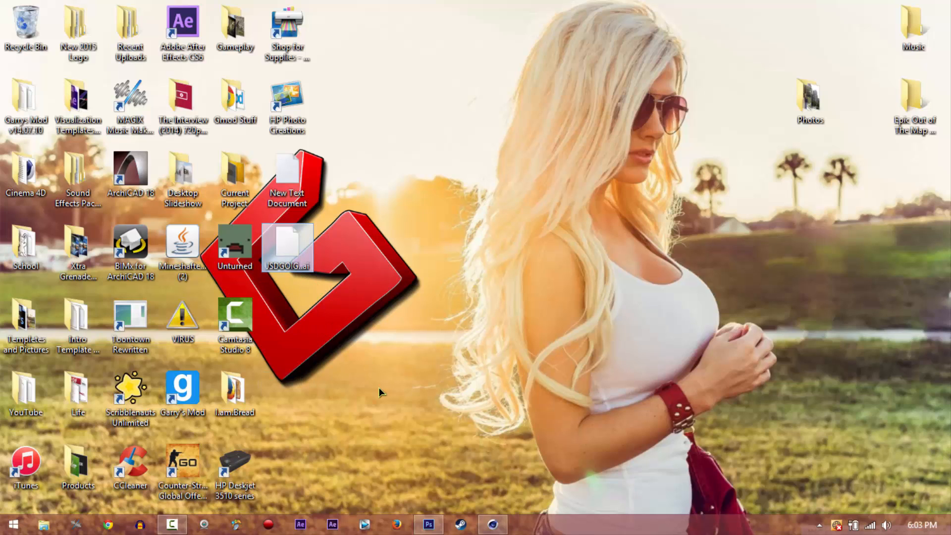
# Switch to Cinema 4D and bring JSDGOIG..ai from the Desktop into the empty scene with the default Illustrator import settings
pyautogui.click(492, 524)
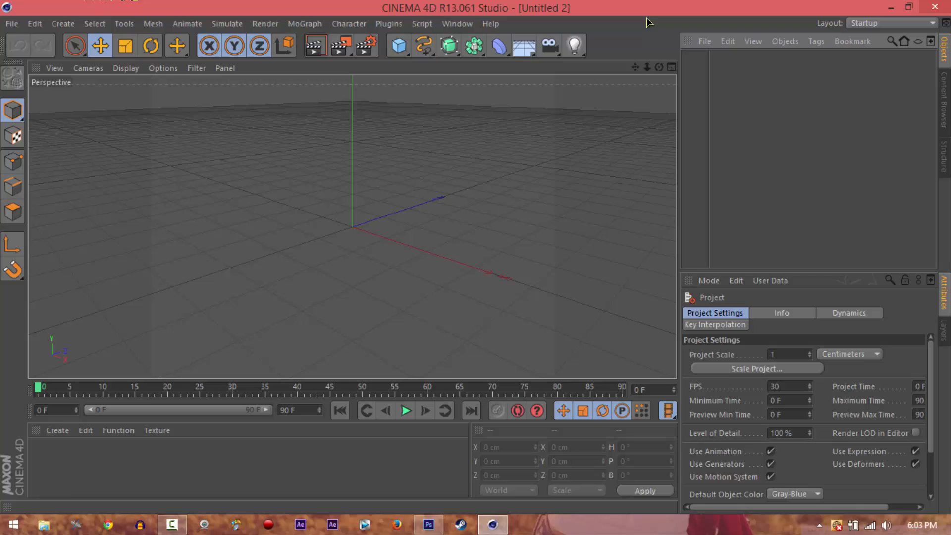
pyautogui.click(704, 42)
pyautogui.click(16, 24)
pyautogui.click(16, 23)
pyautogui.click(703, 43)
pyautogui.click(705, 43)
pyautogui.click(727, 62)
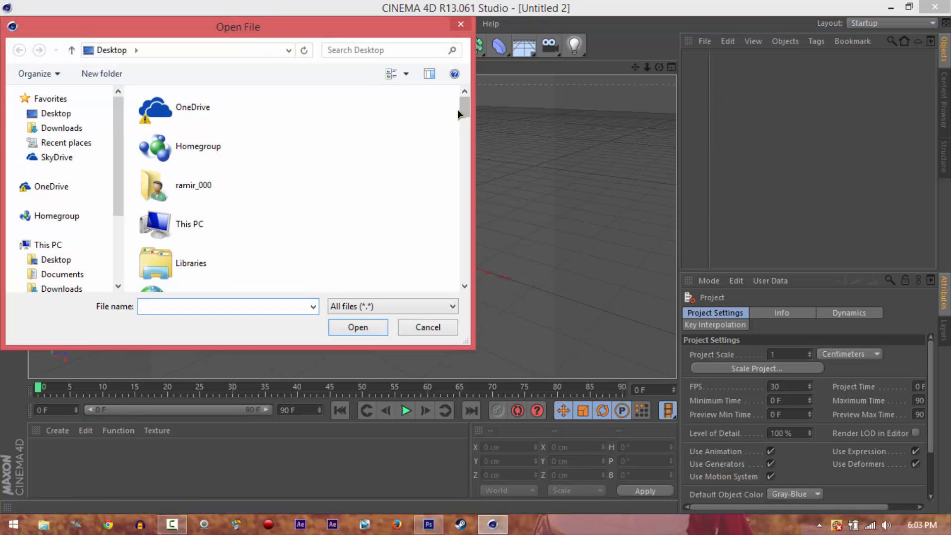
pyautogui.moveTo(460, 115); pyautogui.dragTo(456, 268)
pyautogui.click(199, 212)
pyautogui.click(339, 322)
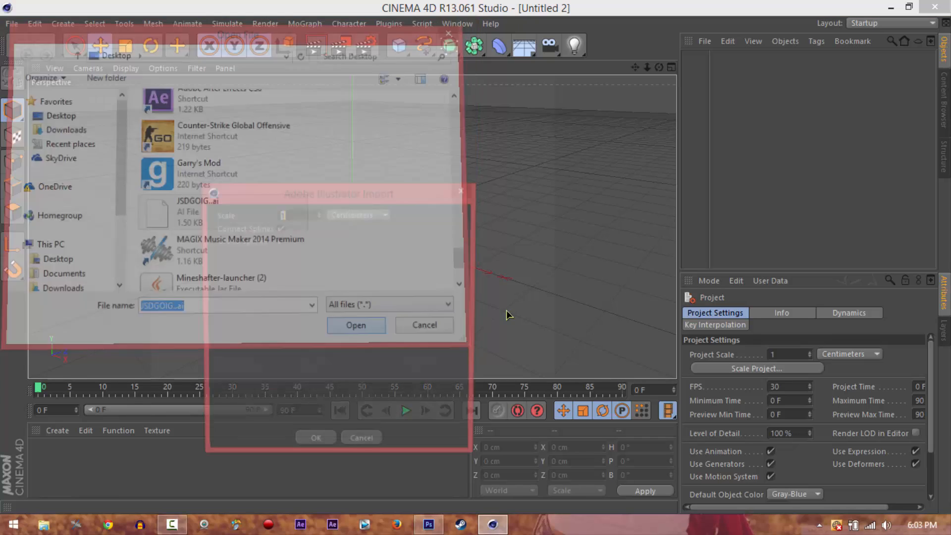
pyautogui.click(316, 445)
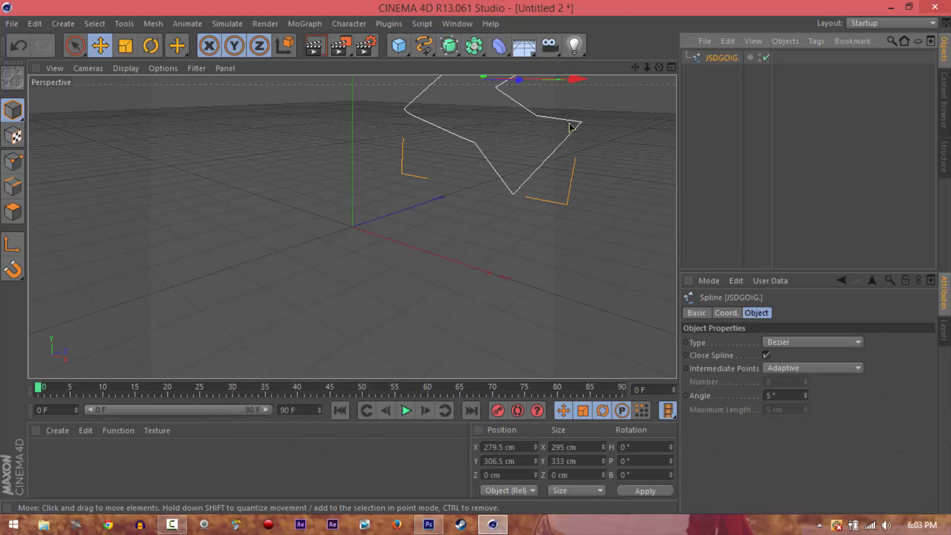
# Move the imported spline to the world origin by setting its X and Y positions to 0 cm
pyautogui.moveTo(636, 67); pyautogui.dragTo(476, 258)
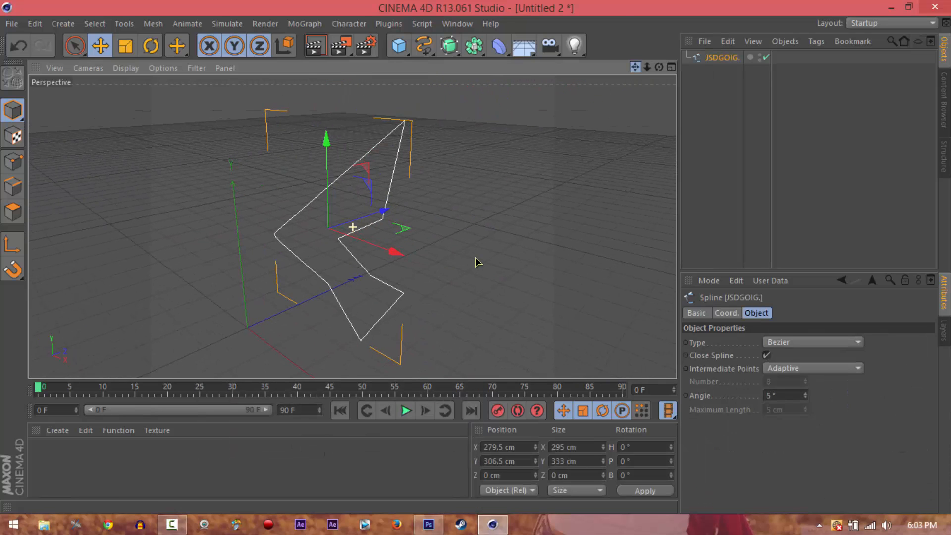
pyautogui.moveTo(330, 143); pyautogui.dragTo(329, 137)
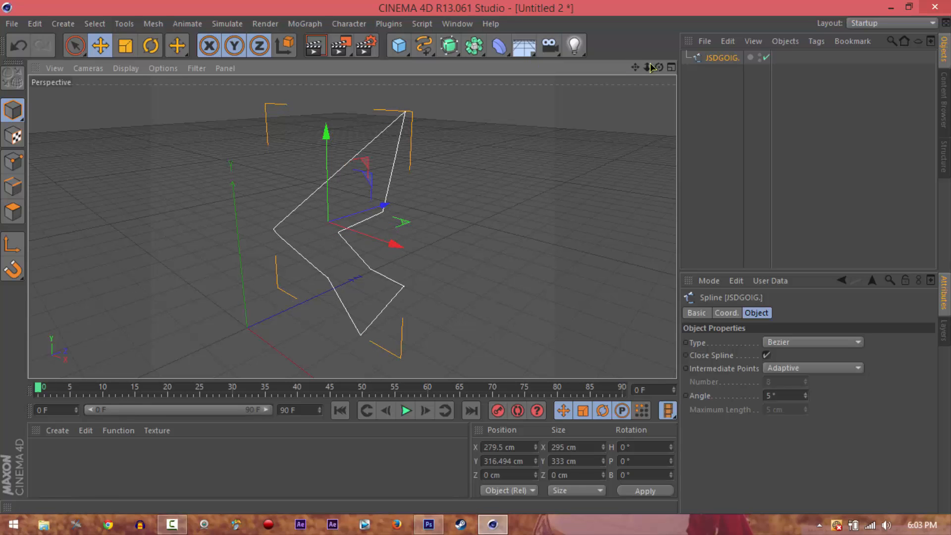
pyautogui.moveTo(659, 66); pyautogui.dragTo(630, 222)
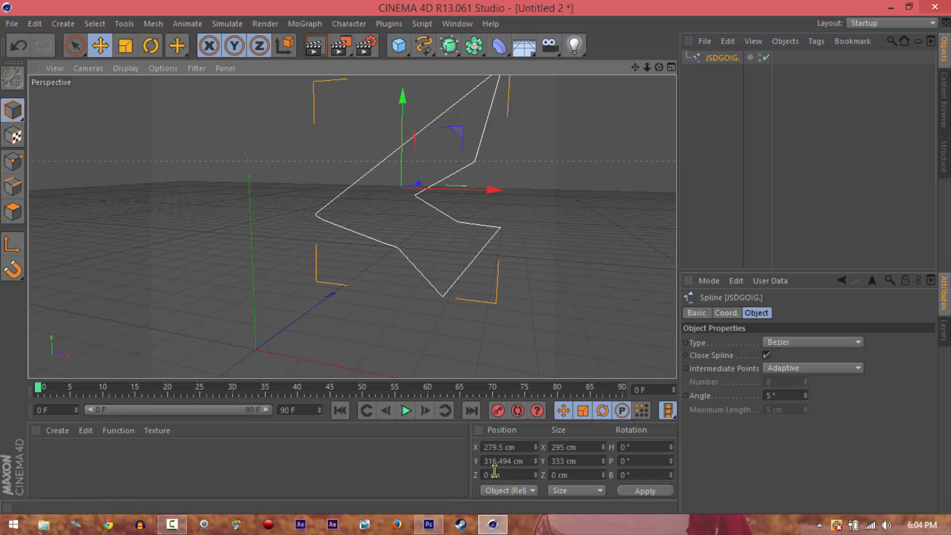
pyautogui.click(521, 447)
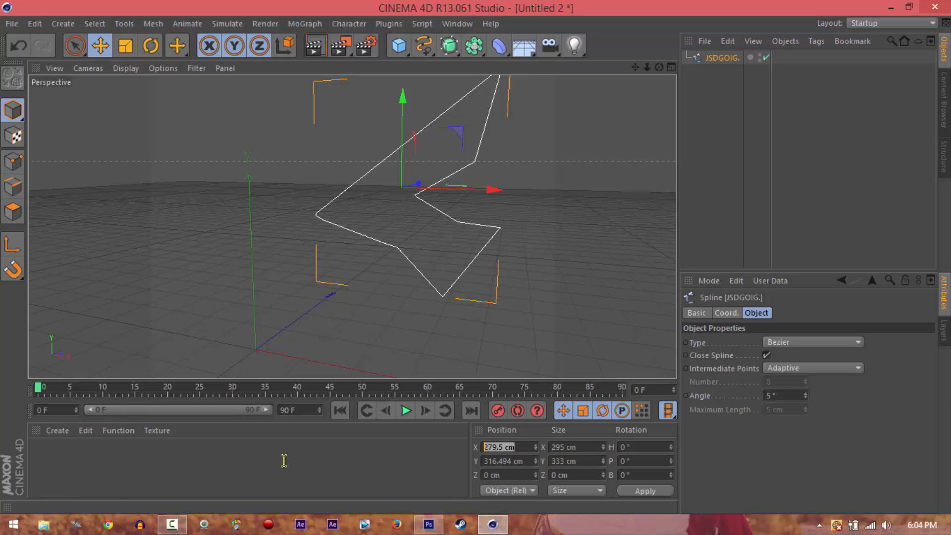
pyautogui.write('0')
pyautogui.press('Return')
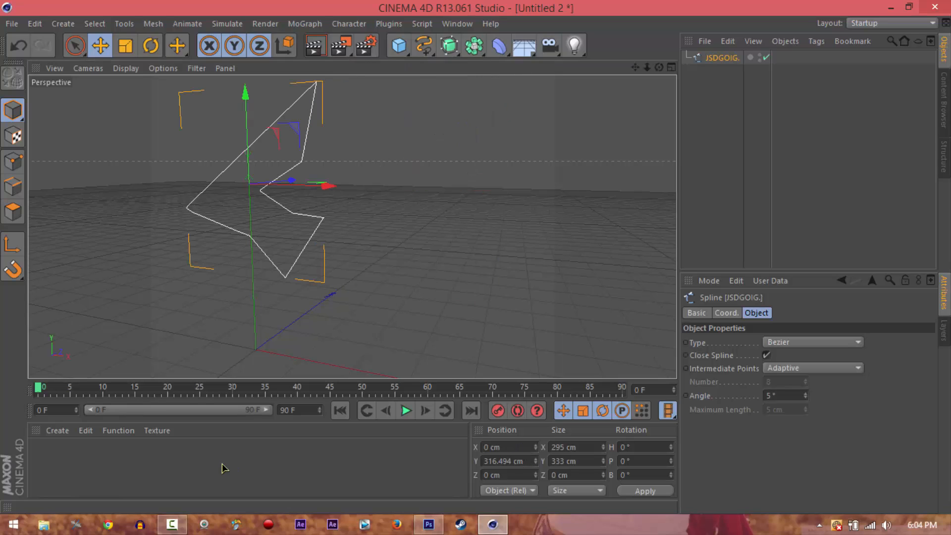
pyautogui.click(529, 458)
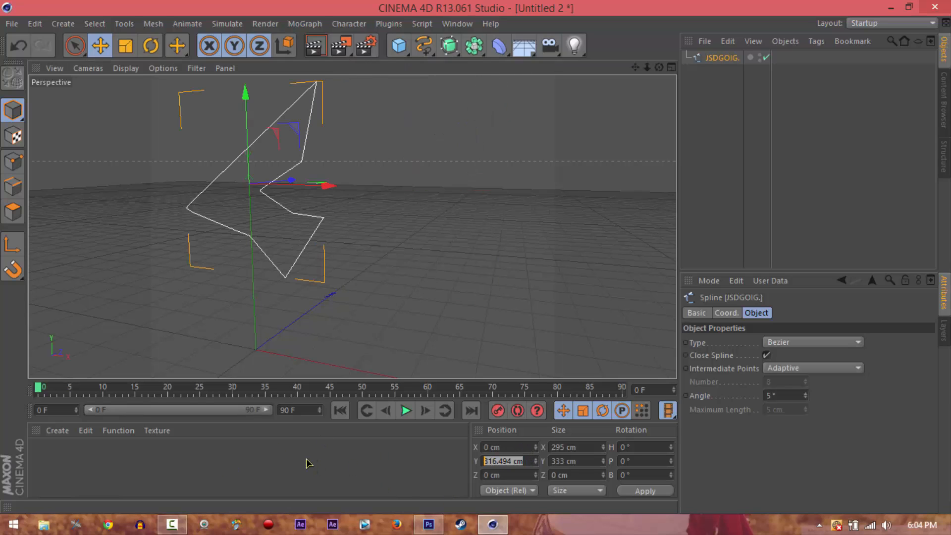
pyautogui.write('0')
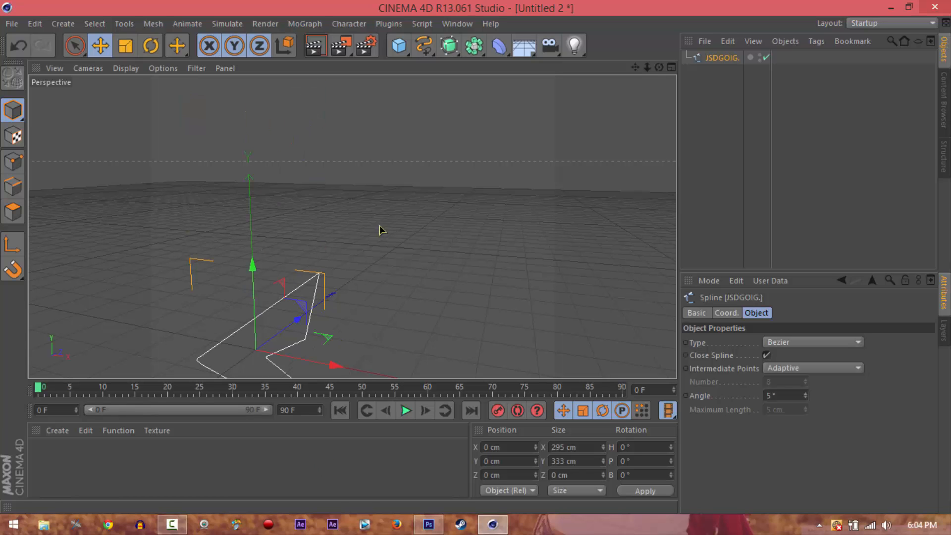
# Add an Extrude NURBS object and make the imported logo spline its child
pyautogui.moveTo(644, 69); pyautogui.dragTo(665, 66)
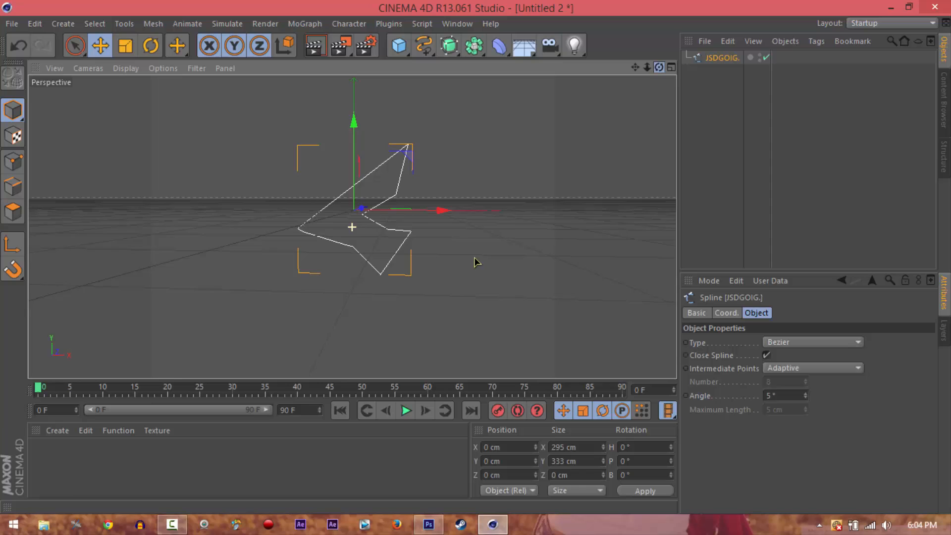
pyautogui.moveTo(474, 258); pyautogui.dragTo(476, 258)
pyautogui.moveTo(638, 67); pyautogui.dragTo(480, 261)
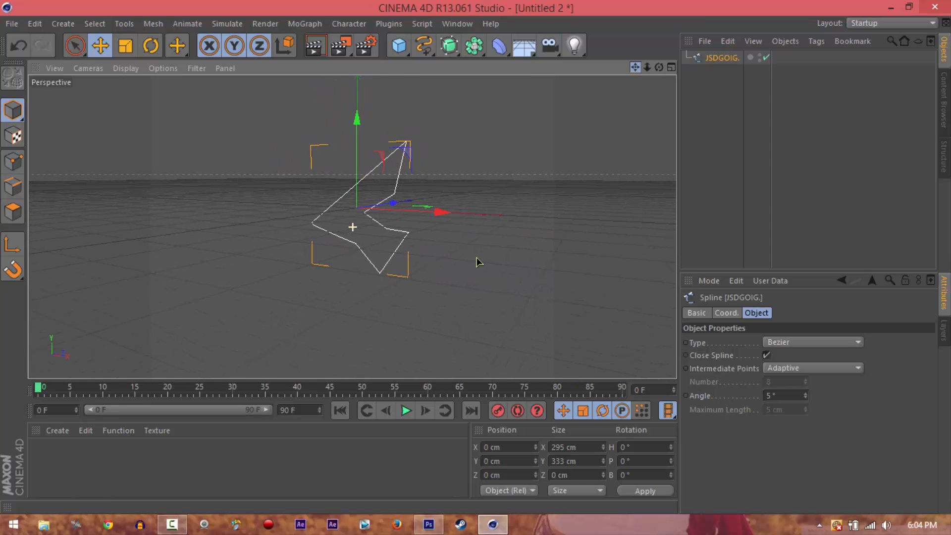
pyautogui.click(449, 45)
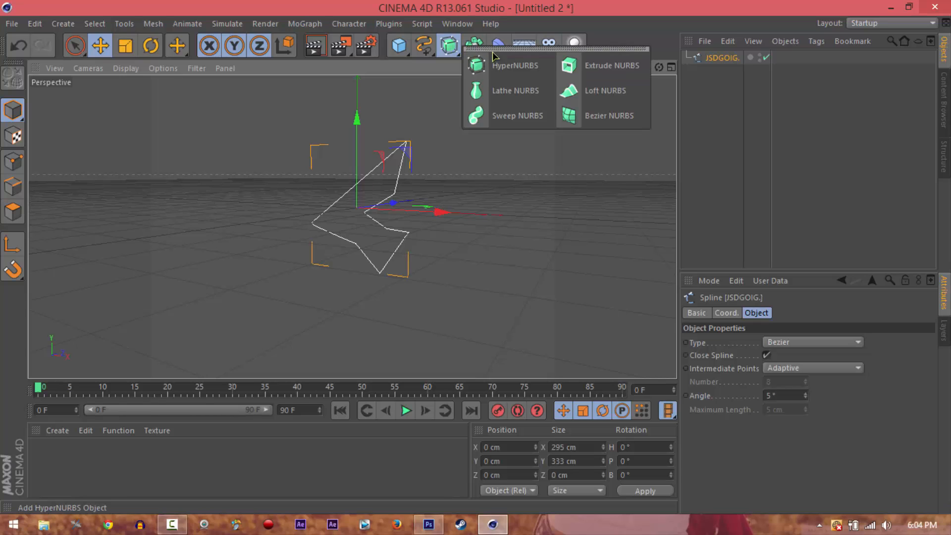
pyautogui.click(590, 70)
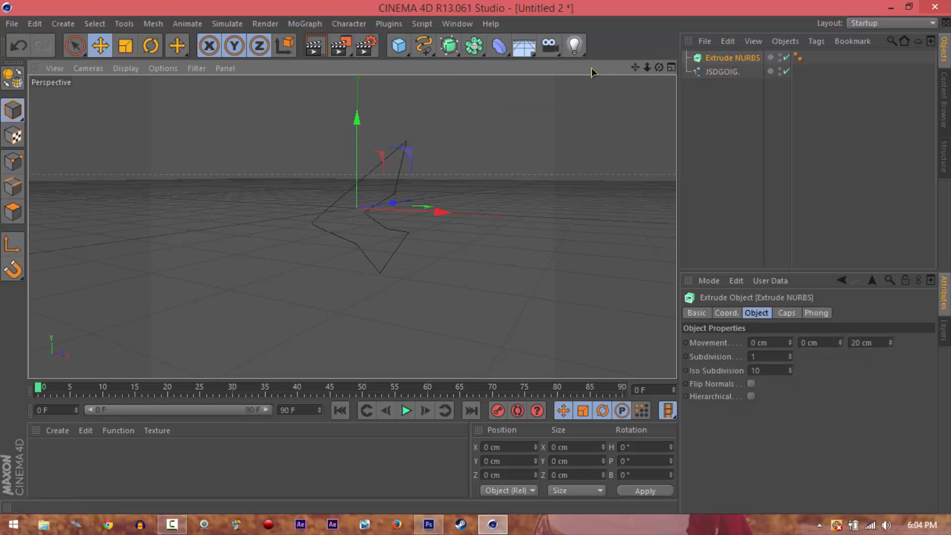
pyautogui.click(722, 72)
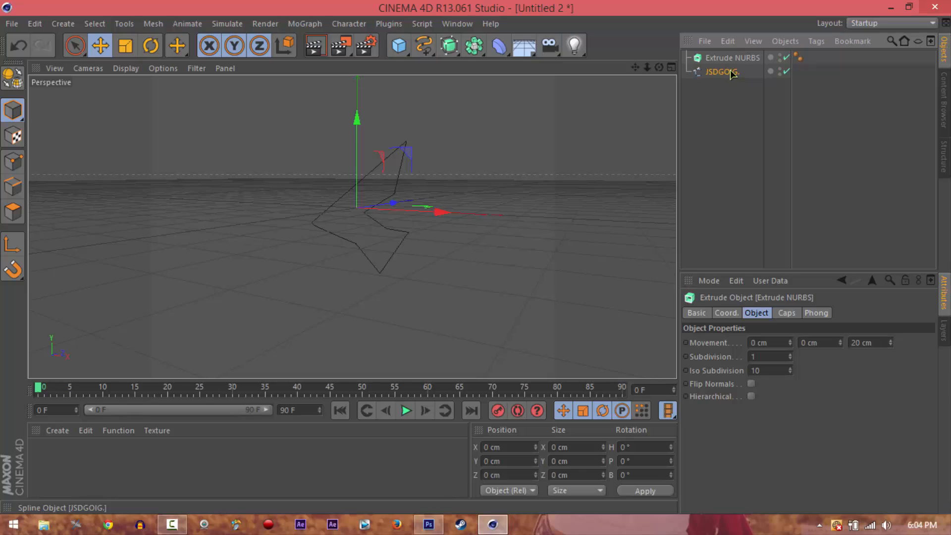
pyautogui.moveTo(731, 73); pyautogui.dragTo(734, 65)
pyautogui.moveTo(724, 54); pyautogui.dragTo(722, 72)
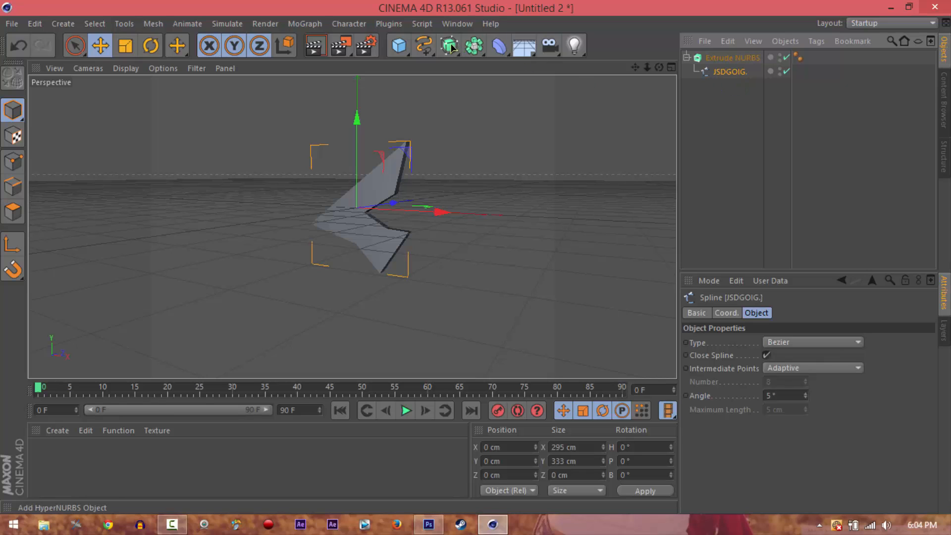
pyautogui.moveTo(449, 45); pyautogui.dragTo(585, 65)
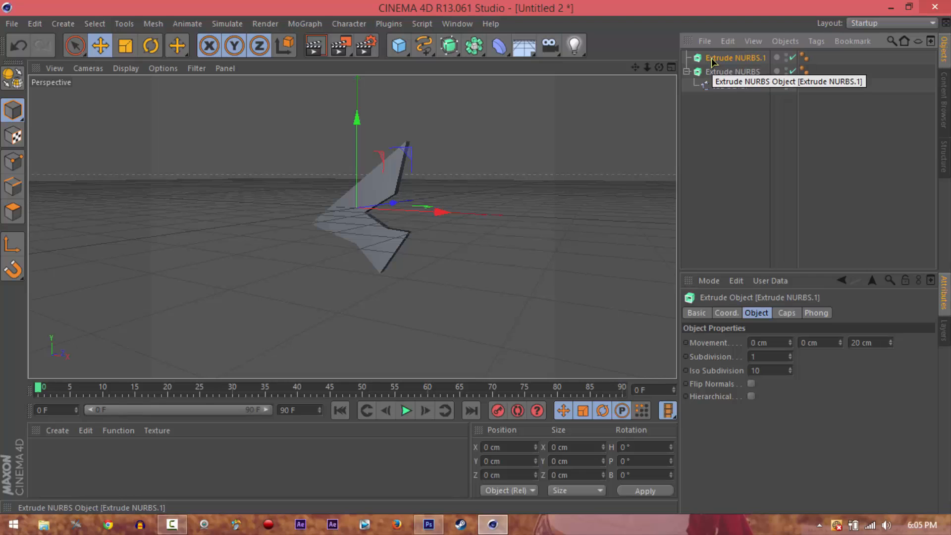
pyautogui.press('Delete')
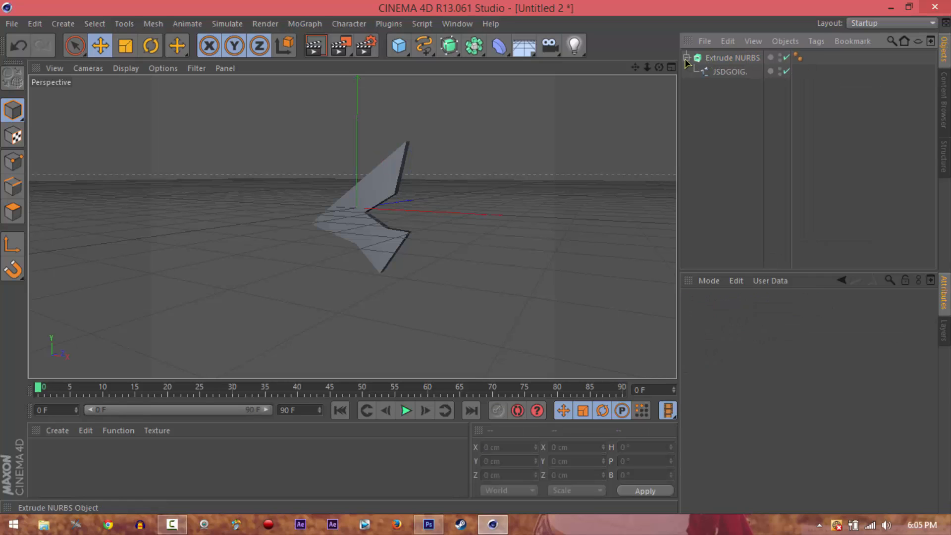
pyautogui.click(687, 58)
# Set the Extrude NURBS object's Z movement to 90 cm, after trying depths of 50 cm and 80 cm
pyautogui.click(717, 57)
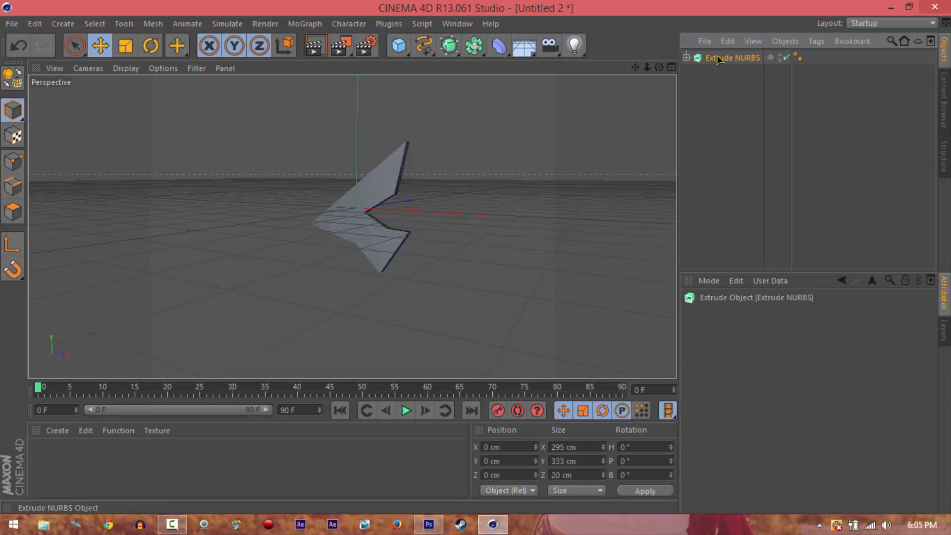
pyautogui.keyDown('alt'); pyautogui.moveTo(476, 257); pyautogui.dragTo(465, 264, button='middle'); pyautogui.keyUp('alt')
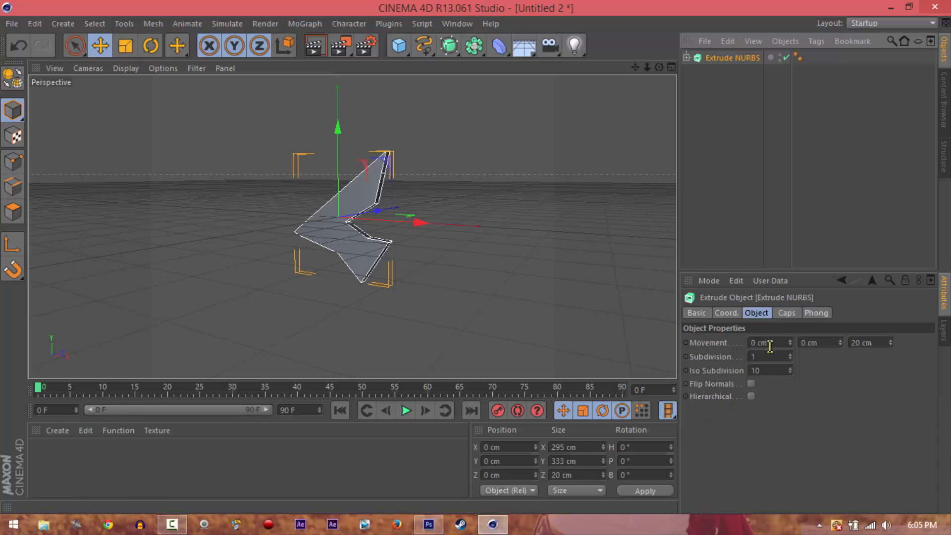
pyautogui.click(876, 343)
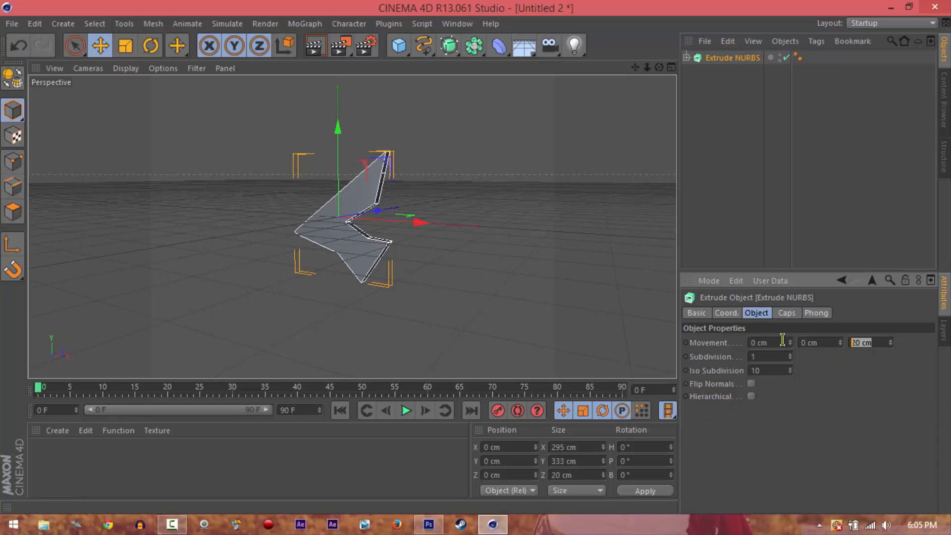
pyautogui.write('50')
pyautogui.press('Return')
pyautogui.click(871, 343)
pyautogui.write('80')
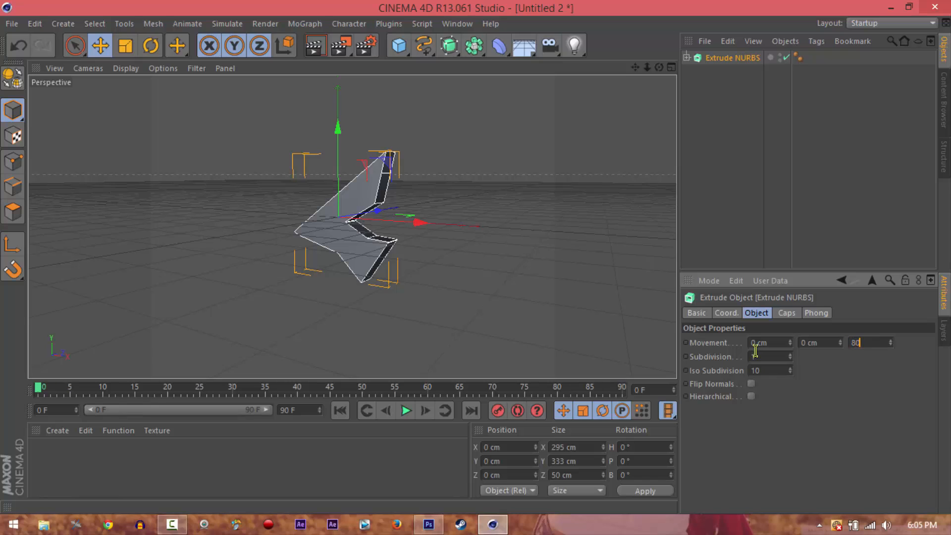
pyautogui.press('Return')
pyautogui.click(877, 347)
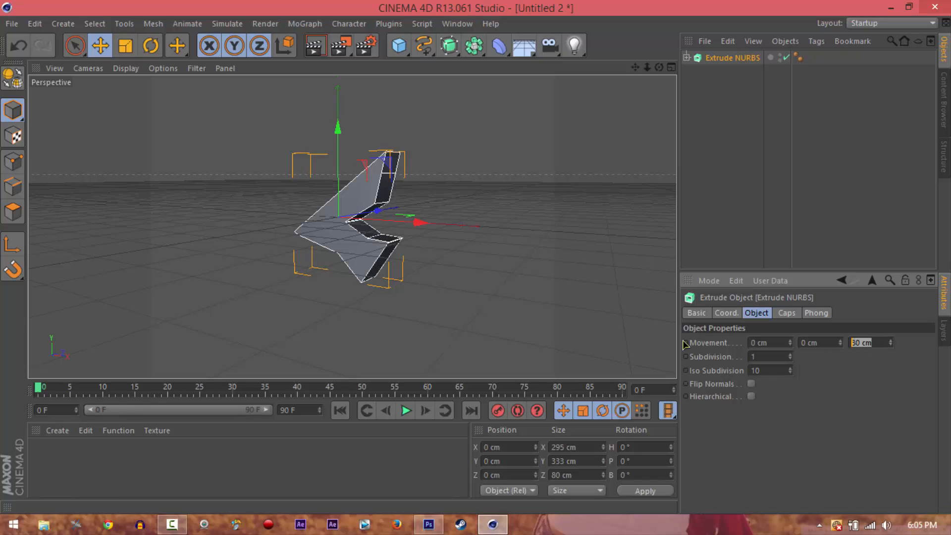
pyautogui.write('90')
pyautogui.press('Return')
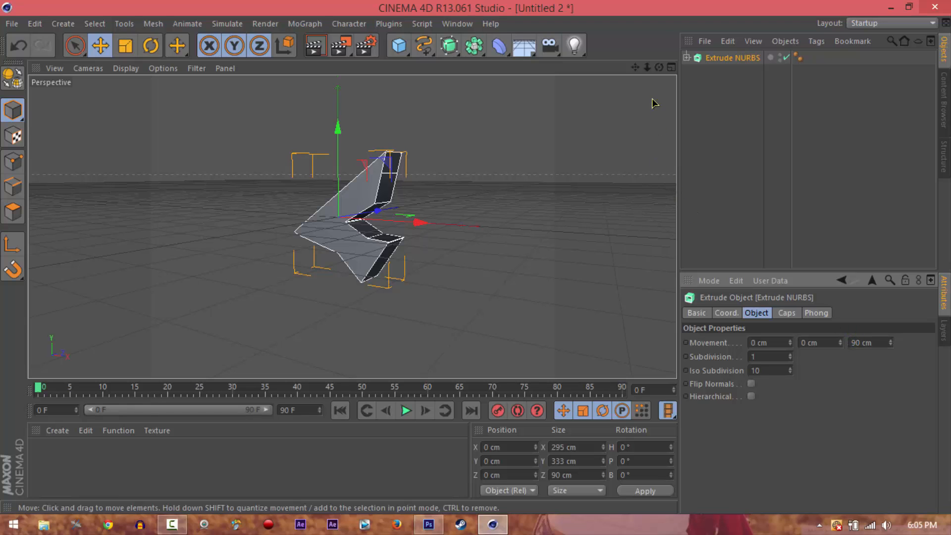
pyautogui.moveTo(636, 68); pyautogui.dragTo(628, 68)
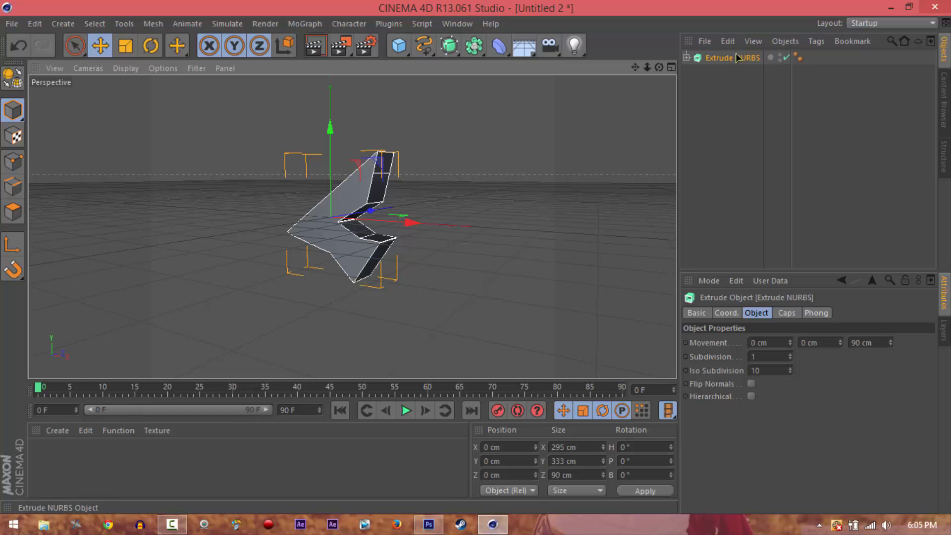
pyautogui.click(791, 315)
pyautogui.click(726, 313)
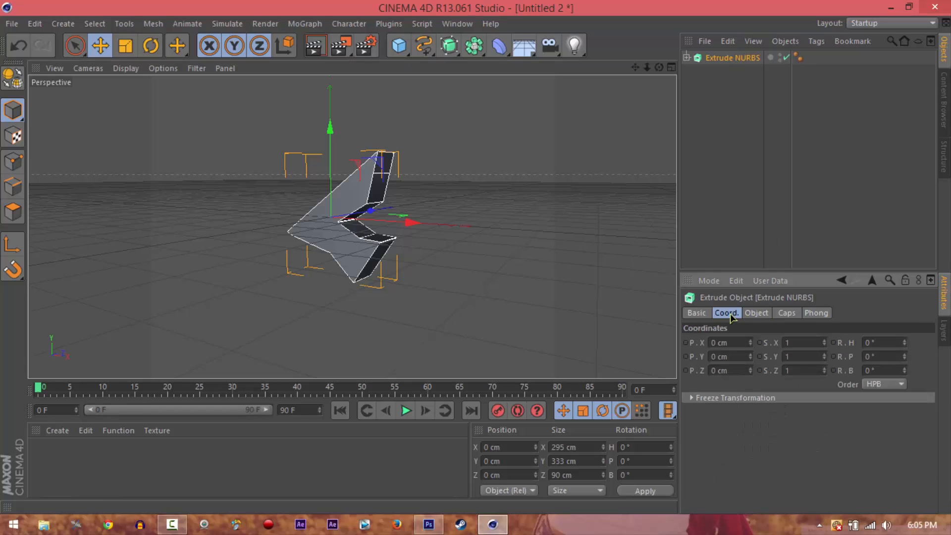
pyautogui.click(693, 312)
pyautogui.click(795, 313)
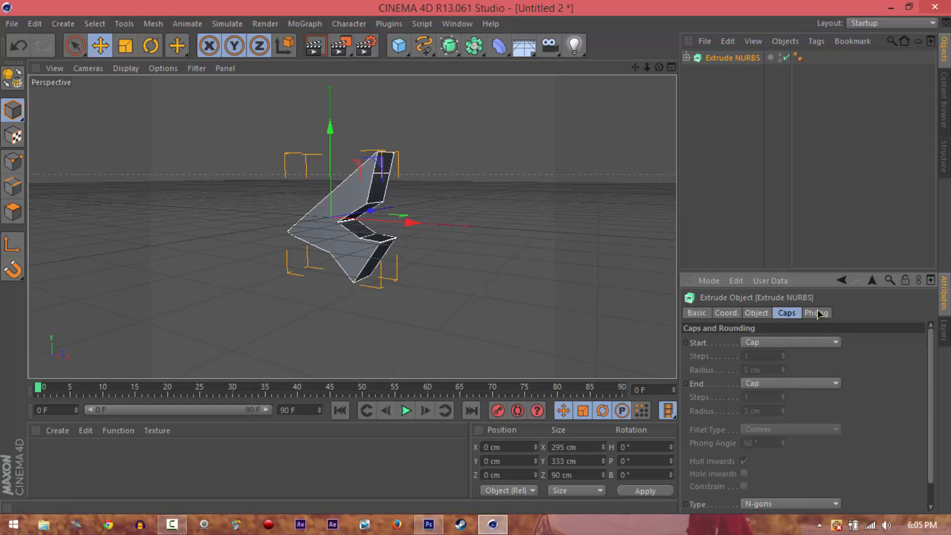
pyautogui.click(818, 313)
pyautogui.click(777, 313)
pyautogui.click(729, 314)
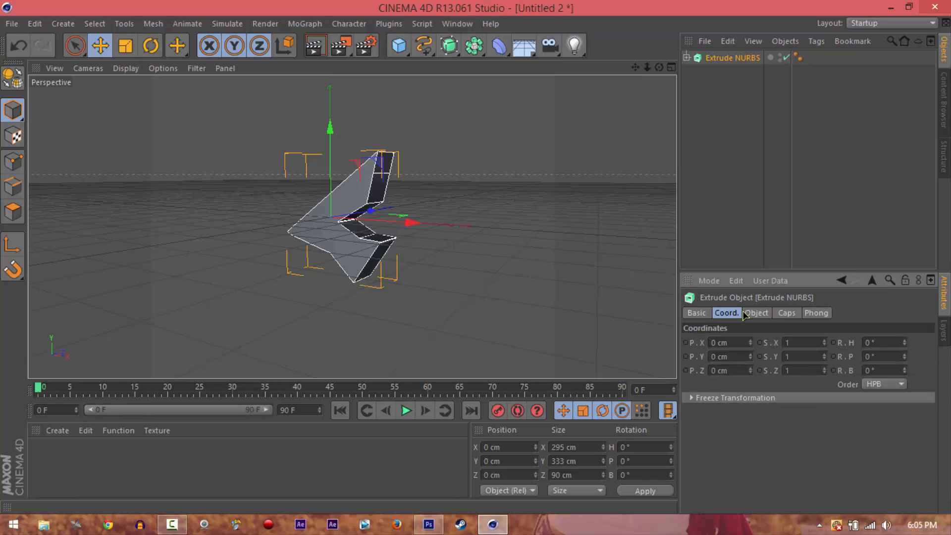
pyautogui.click(737, 208)
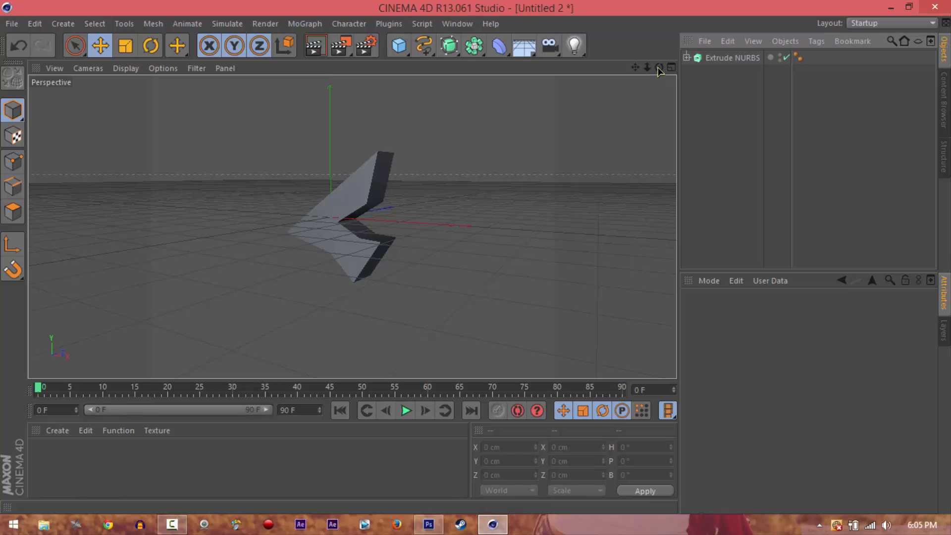
pyautogui.moveTo(659, 67); pyautogui.dragTo(477, 262)
# Duplicate the Extrude NURBS object with its spline and set the copy's start and end caps to Fillet
pyautogui.click(708, 59)
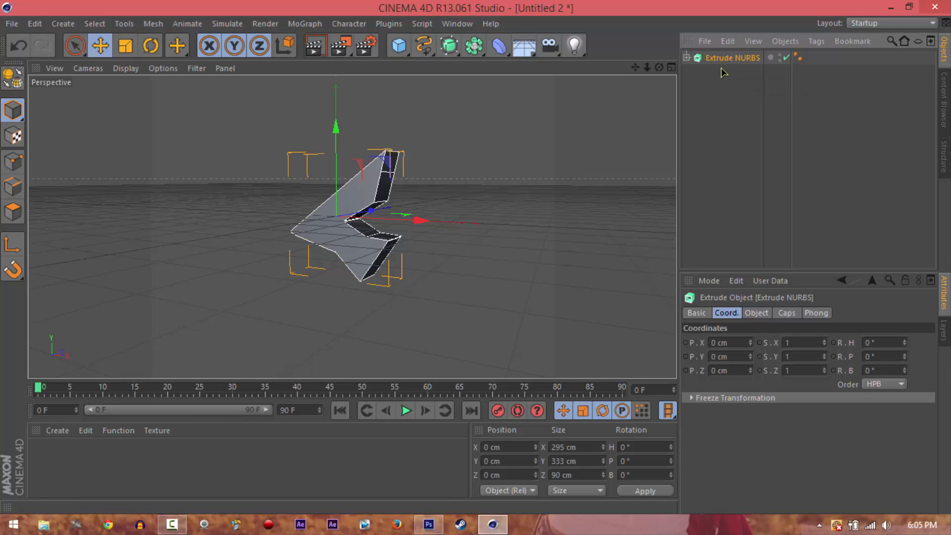
pyautogui.hotkey('ctrl', 'v')
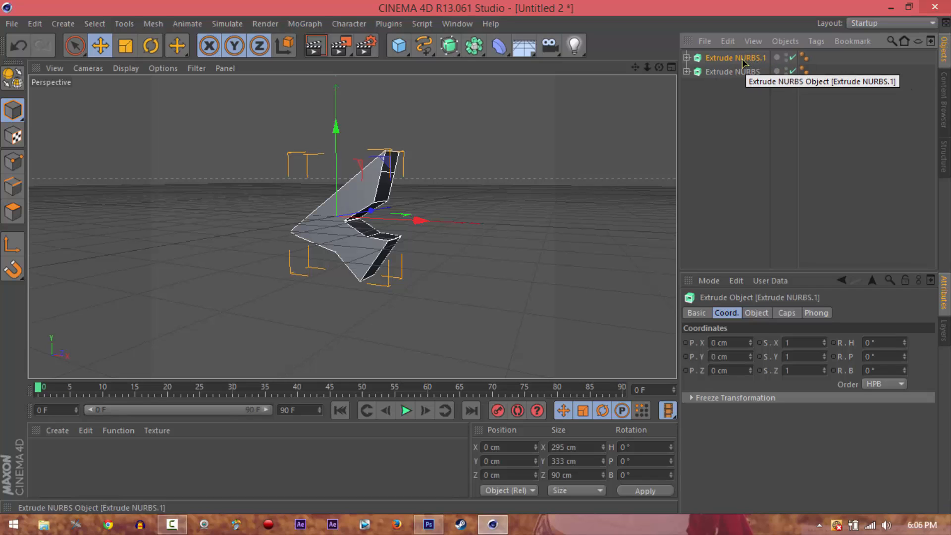
pyautogui.click(765, 315)
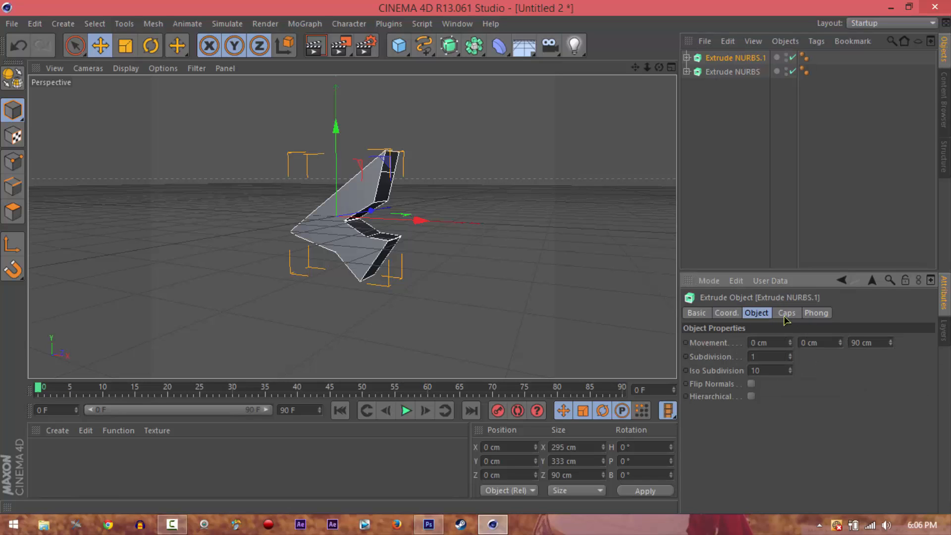
pyautogui.click(785, 316)
pyautogui.click(783, 348)
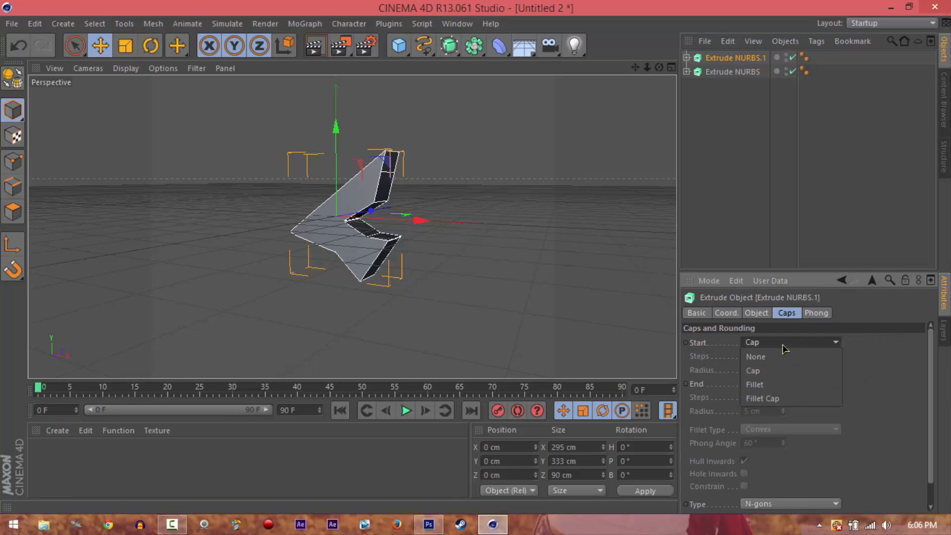
pyautogui.click(770, 385)
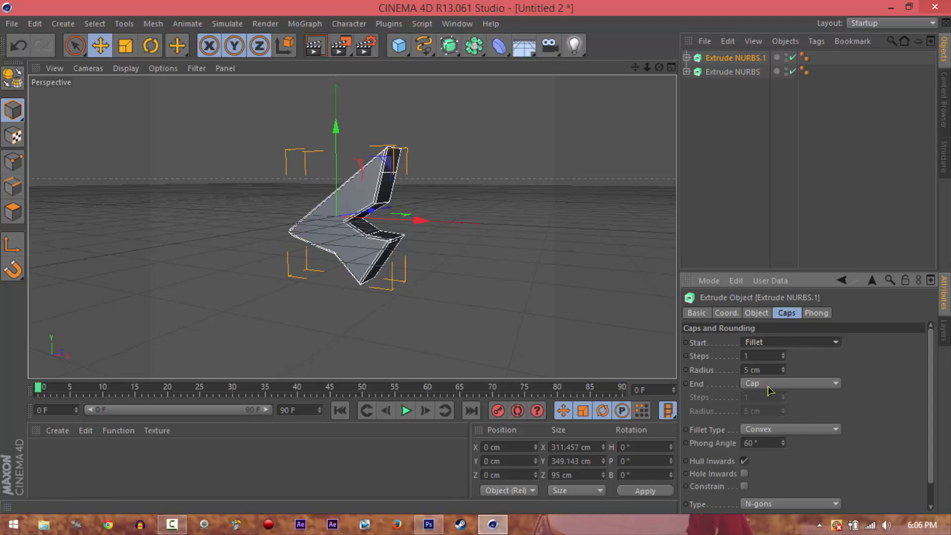
pyautogui.click(769, 389)
pyautogui.click(772, 423)
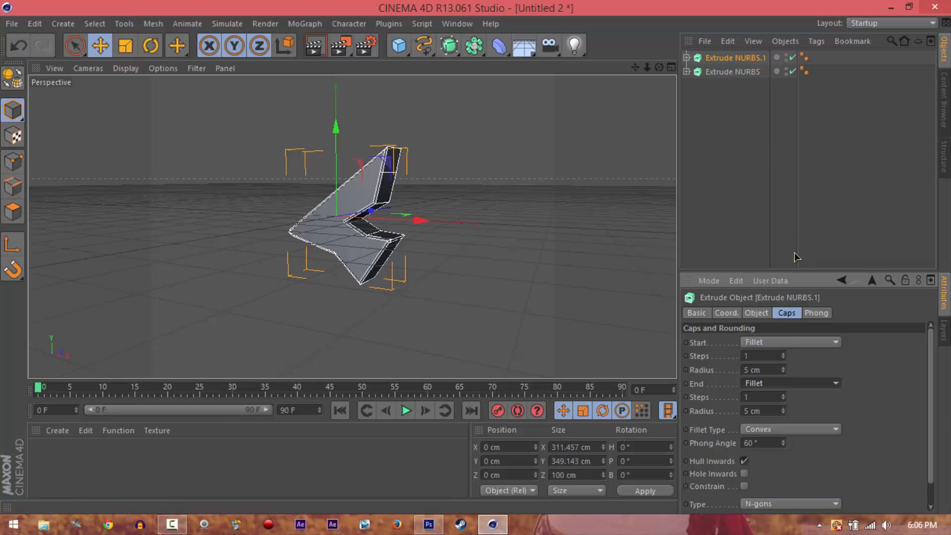
# Set the duplicated Extrude NURBS object's Z movement to 40 cm
pyautogui.click(750, 312)
pyautogui.moveTo(875, 342); pyautogui.dragTo(786, 333)
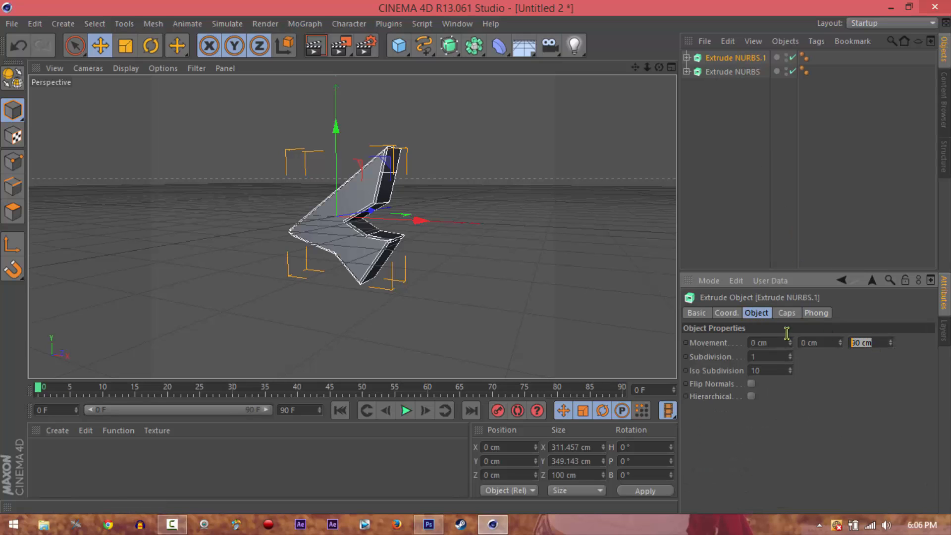
pyautogui.click(866, 385)
pyautogui.doubleClick(880, 344)
pyautogui.write('5')
pyautogui.write('0')
pyautogui.press('Return')
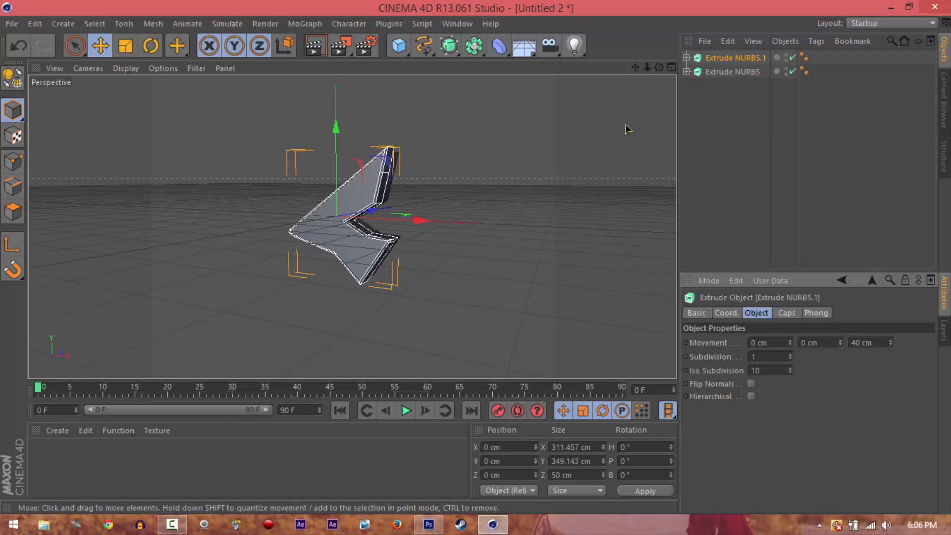
# Move the filleted copy along the Z axis to about 25 cm so it sits midway through the original's depth
pyautogui.moveTo(477, 258)
pyautogui.keyDown('alt'); pyautogui.mouseDown()
pyautogui.moveTo(468, 257)
pyautogui.moveTo(486, 270)
pyautogui.moveTo(468, 257)
pyautogui.moveTo(486, 263)
pyautogui.moveTo(478, 260)
pyautogui.mouseUp(); pyautogui.keyUp('alt')
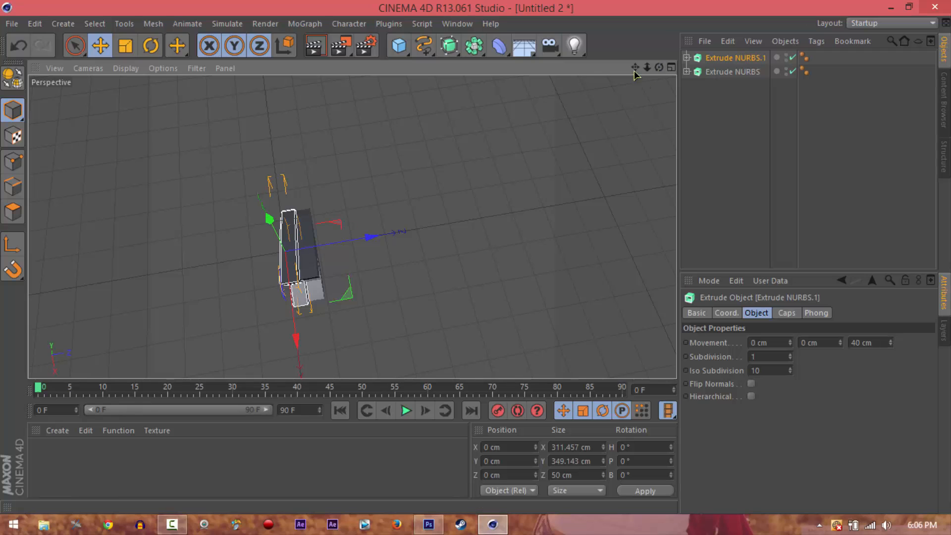
pyautogui.moveTo(635, 69); pyautogui.dragTo(479, 258)
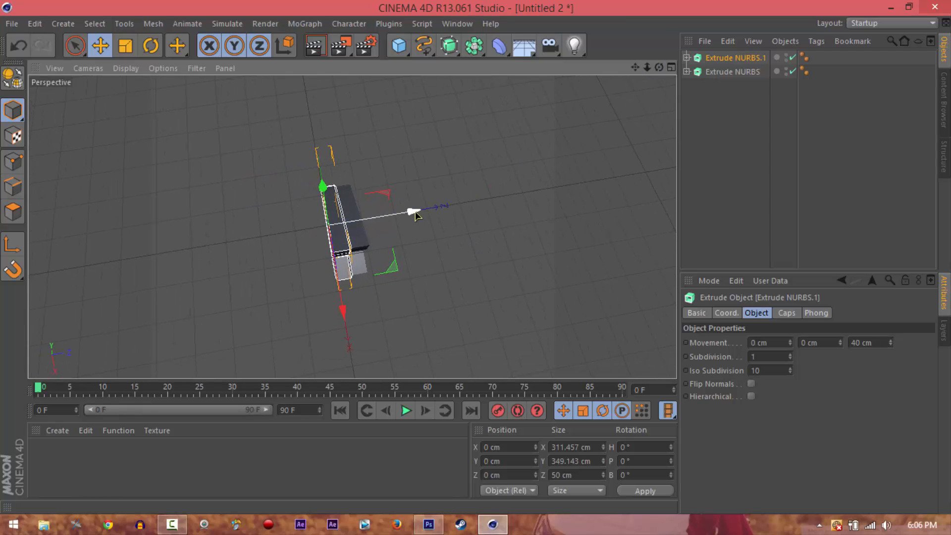
pyautogui.moveTo(415, 213); pyautogui.dragTo(421, 211)
pyautogui.click(590, 170)
pyautogui.moveTo(658, 68); pyautogui.dragTo(476, 261)
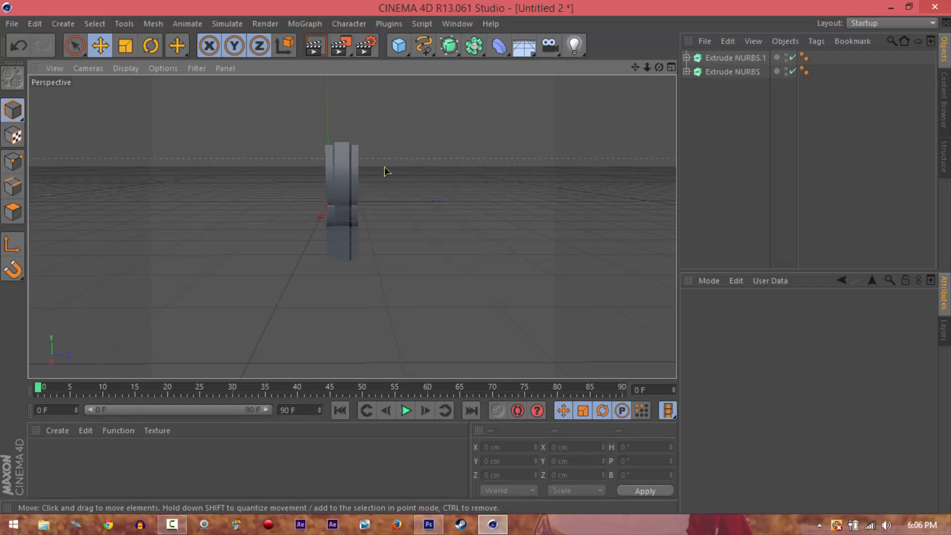
pyautogui.click(356, 158)
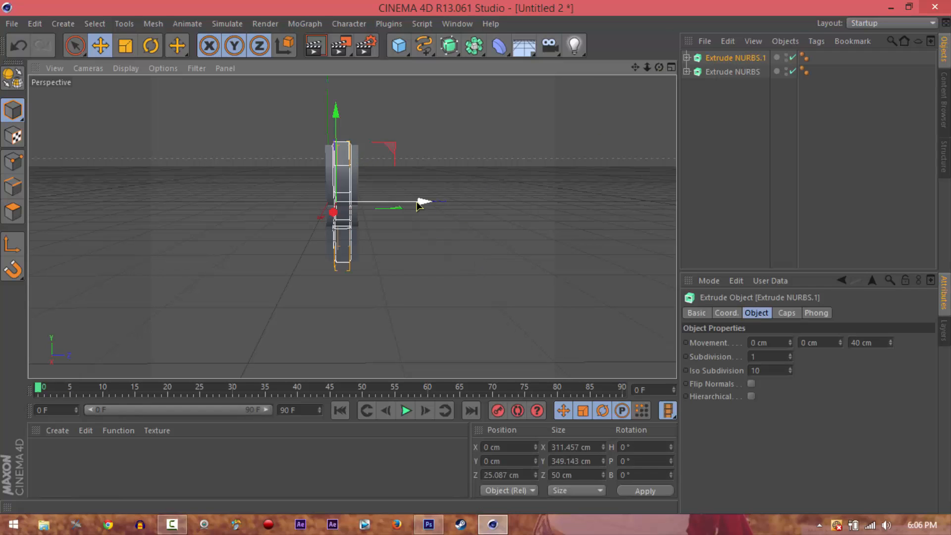
pyautogui.moveTo(425, 202); pyautogui.dragTo(417, 203)
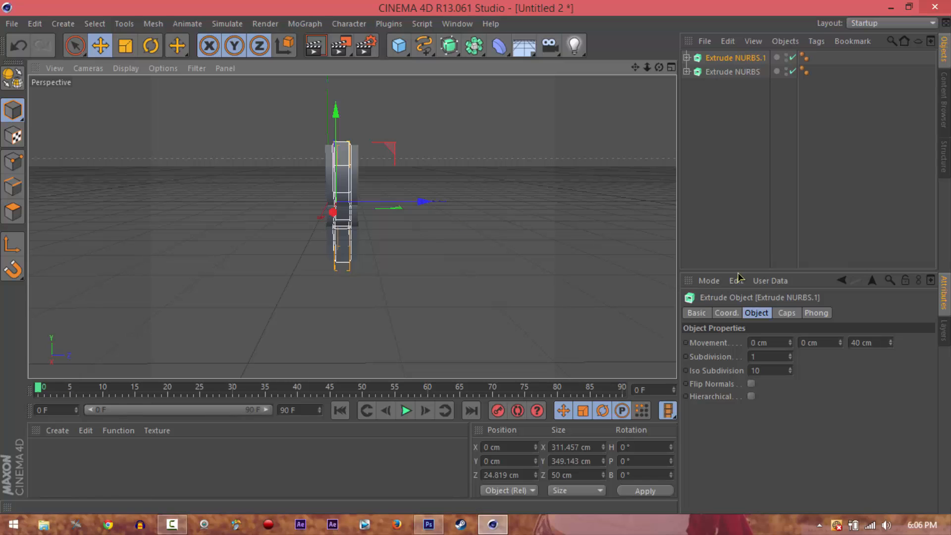
# Set the filleted copy's Z movement to 75 cm, after trying 80 cm, and move it along Z to about 8.6 cm
pyautogui.doubleClick(861, 343)
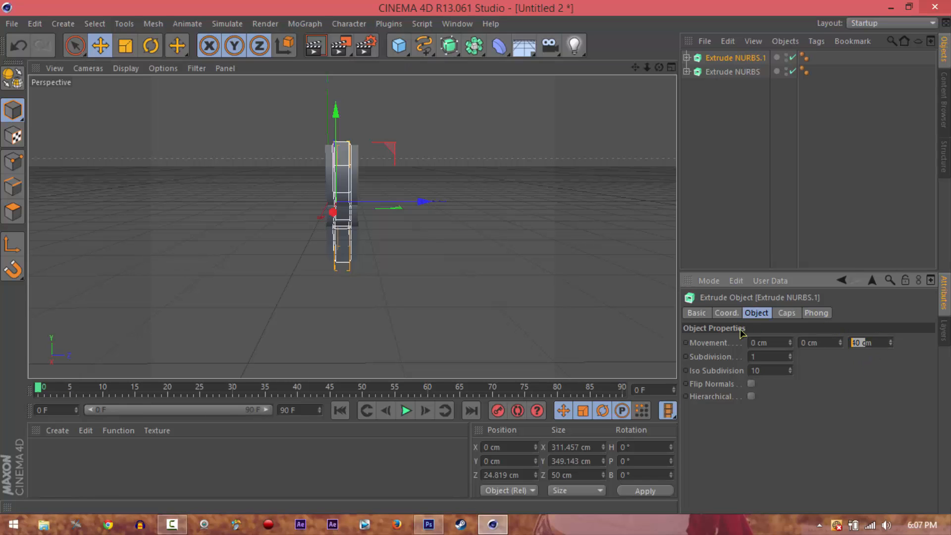
pyautogui.press('Right')
pyautogui.press('Right')
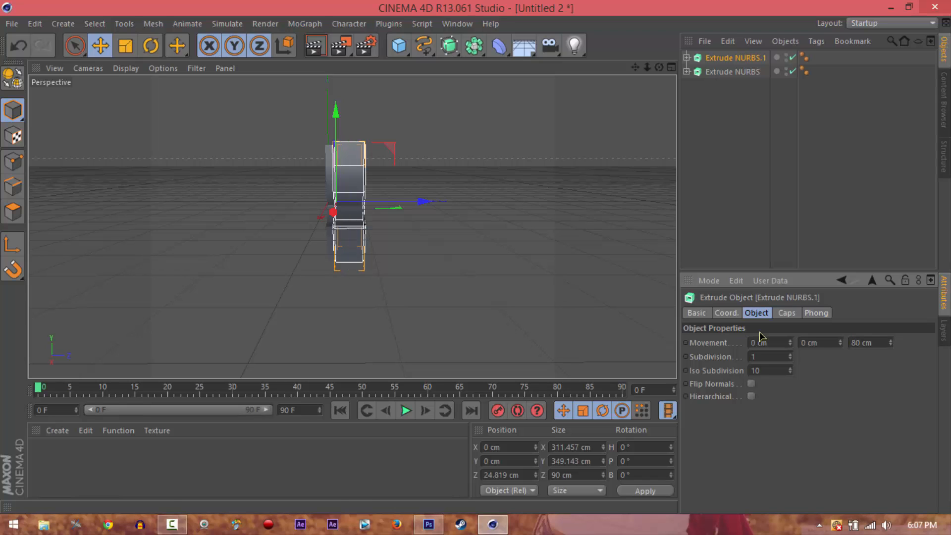
pyautogui.moveTo(416, 206); pyautogui.dragTo(414, 207)
pyautogui.click(870, 348)
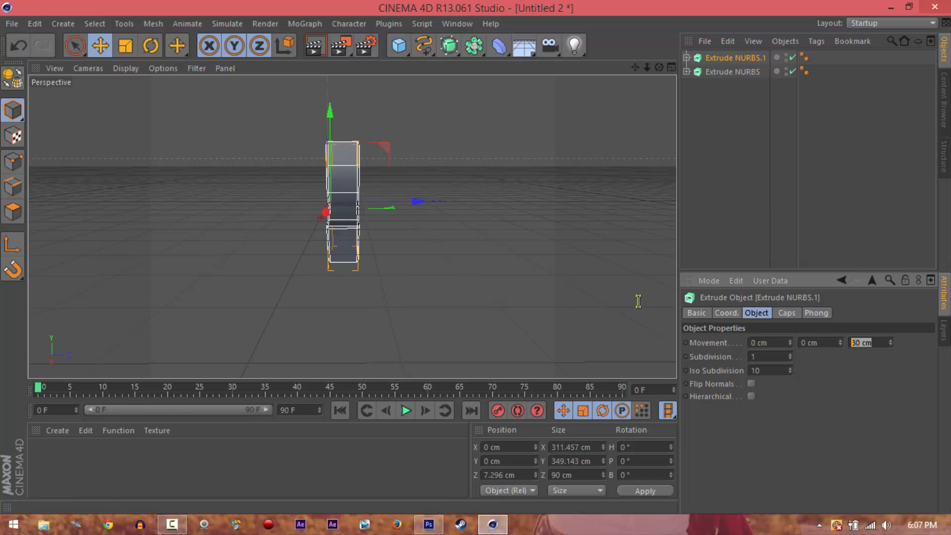
pyautogui.write('75')
pyautogui.press('Return')
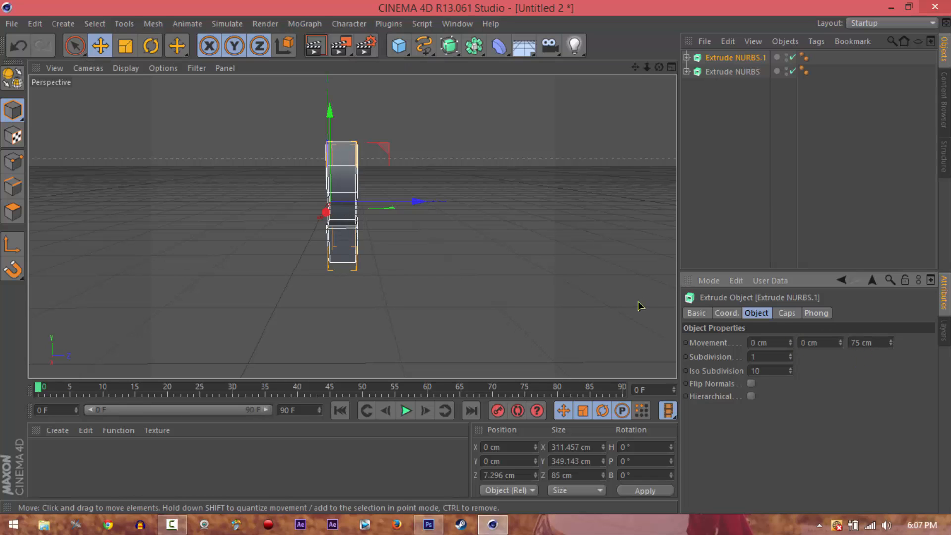
pyautogui.moveTo(419, 204); pyautogui.dragTo(421, 205)
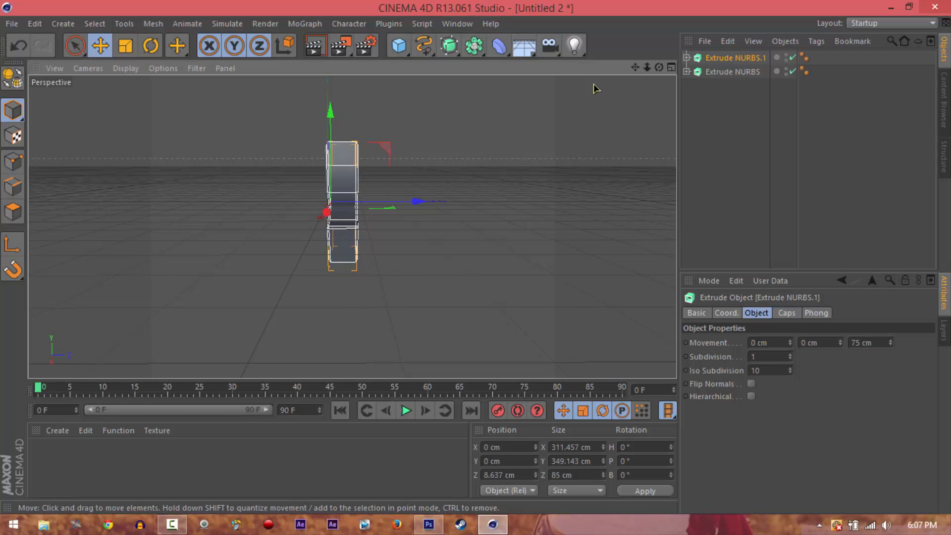
pyautogui.moveTo(659, 66); pyautogui.dragTo(477, 261)
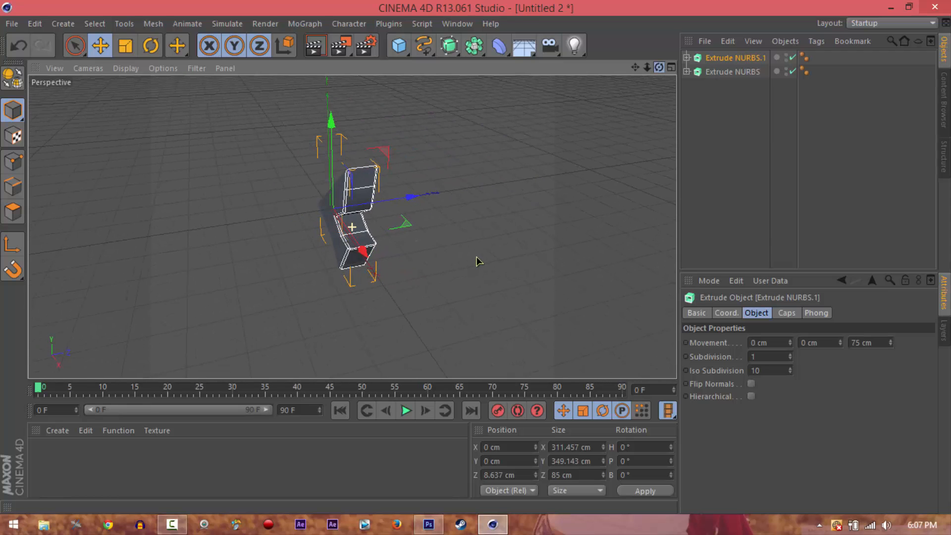
pyautogui.click(497, 202)
pyautogui.moveTo(659, 67); pyautogui.dragTo(478, 262)
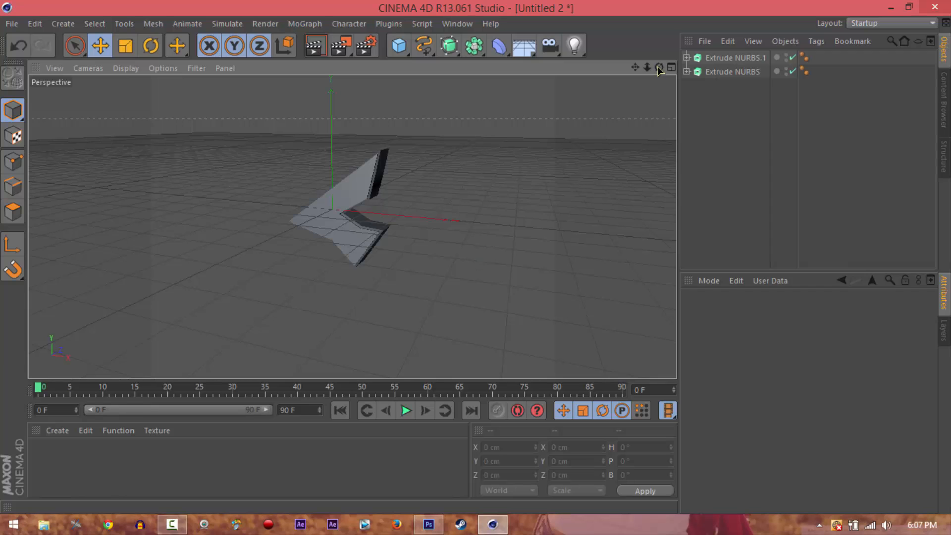
pyautogui.moveTo(659, 67); pyautogui.dragTo(478, 263)
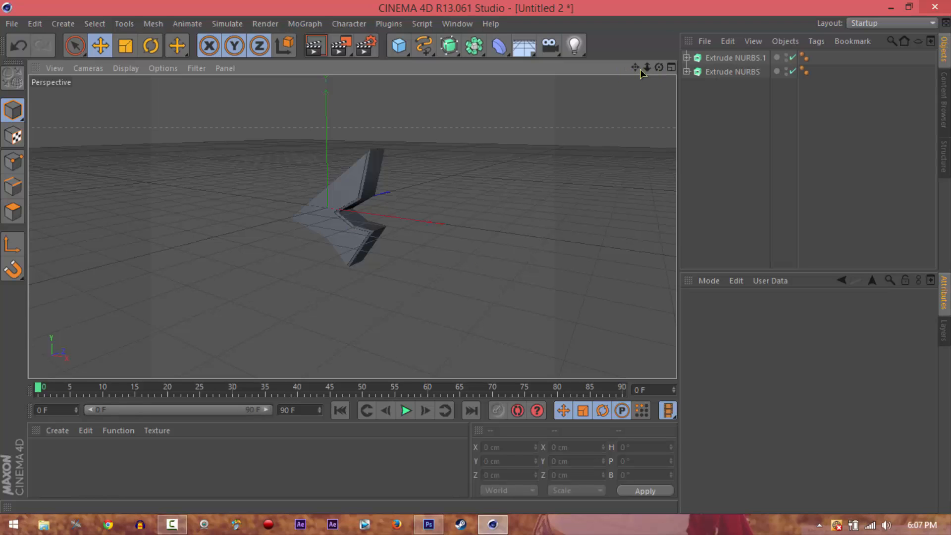
pyautogui.moveTo(640, 70); pyautogui.dragTo(478, 261)
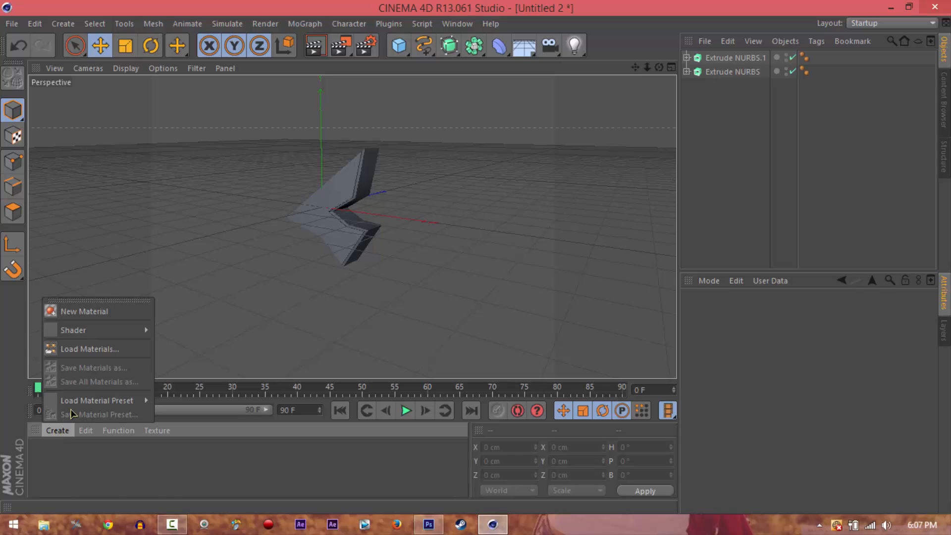
pyautogui.click(117, 350)
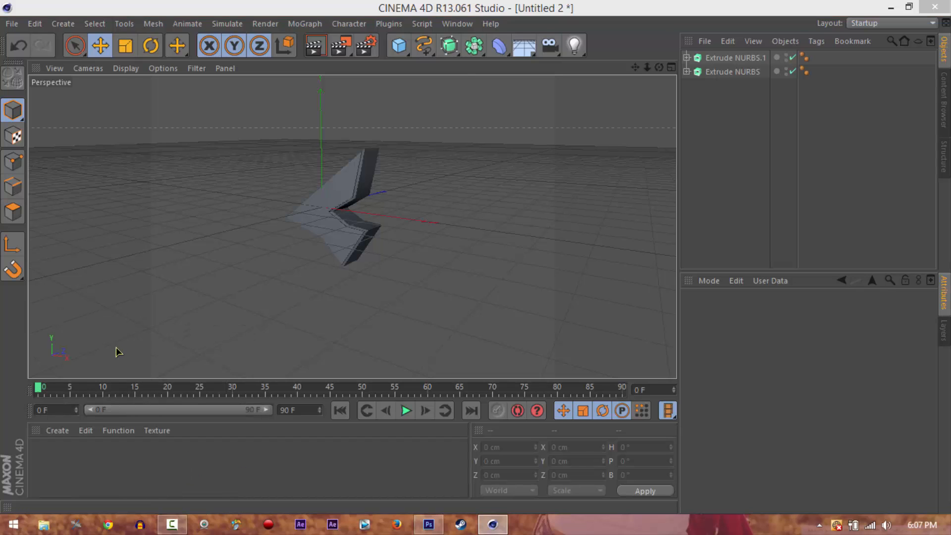
pyautogui.scroll(-5, 357, 195)
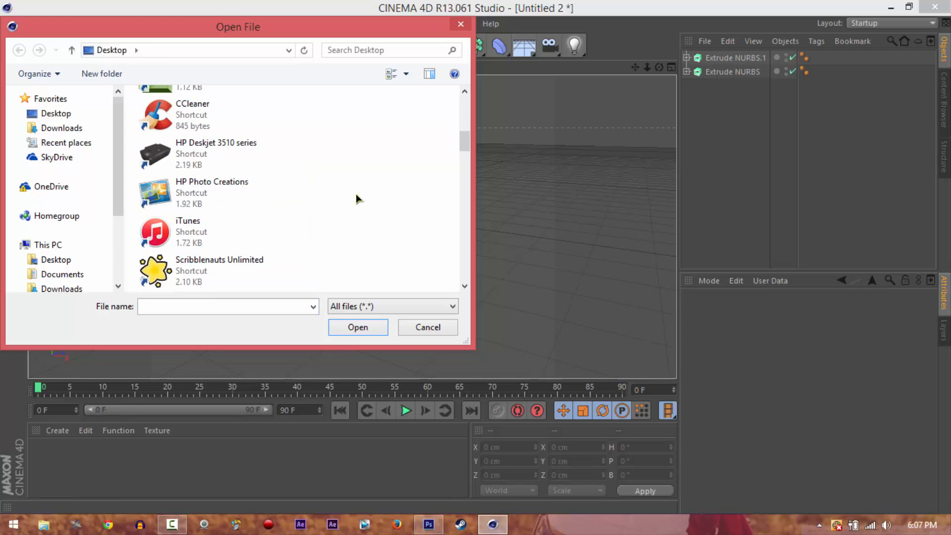
pyautogui.scroll(3, 244, 227)
pyautogui.scroll(-4, 244, 229)
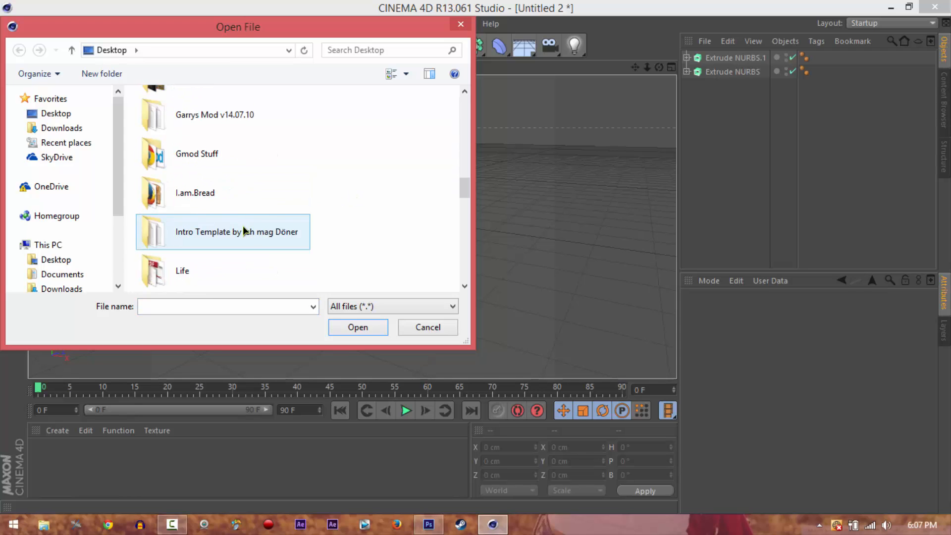
pyautogui.scroll(-3, 218, 214)
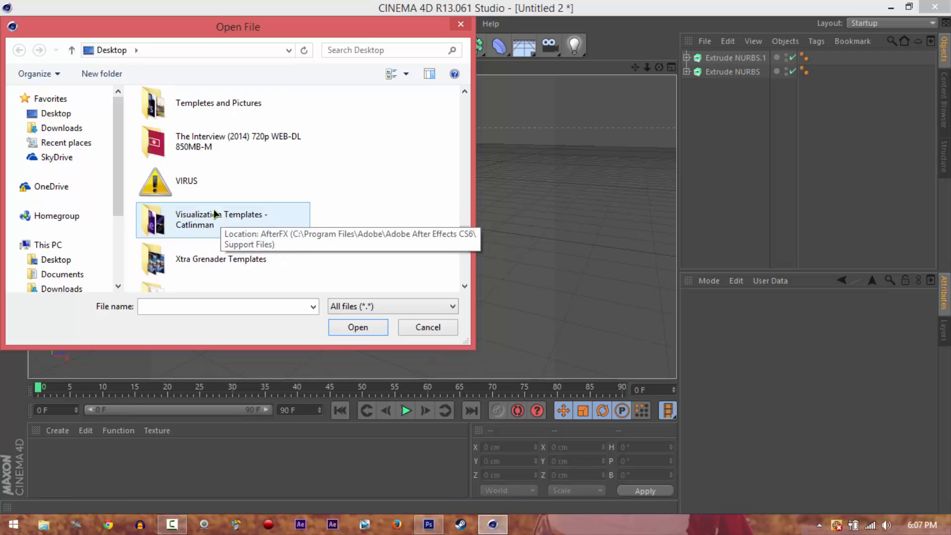
pyautogui.scroll(3, 213, 209)
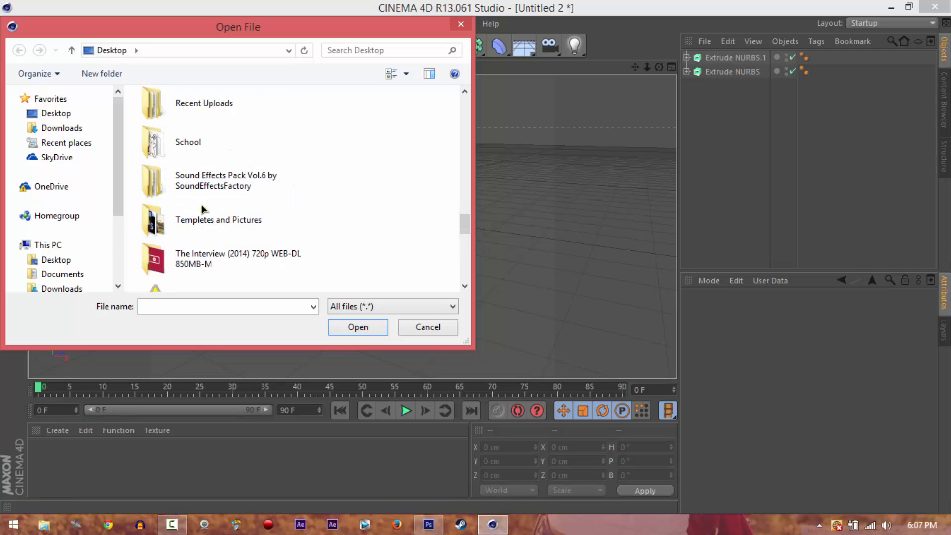
pyautogui.scroll(3, 210, 209)
pyautogui.scroll(-3, 209, 204)
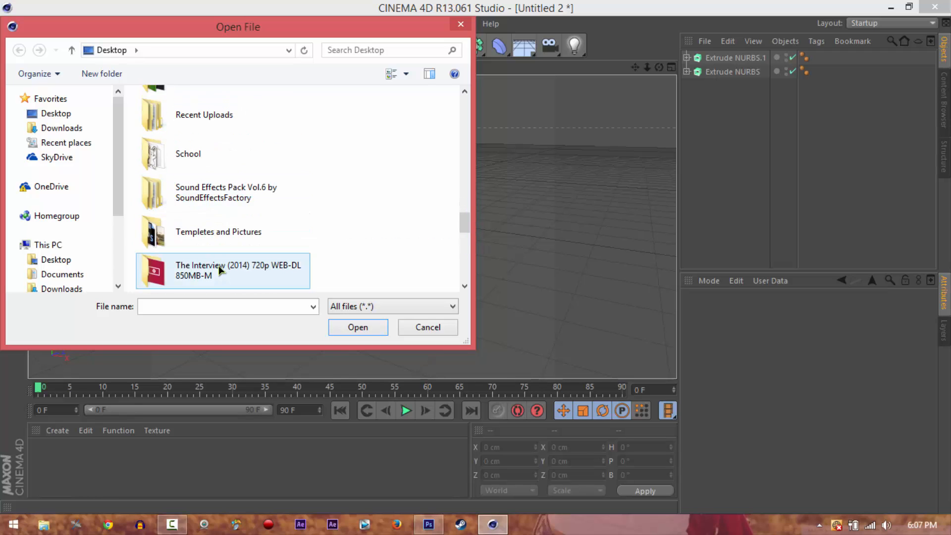
pyautogui.scroll(-3, 220, 264)
pyautogui.scroll(-6, 214, 251)
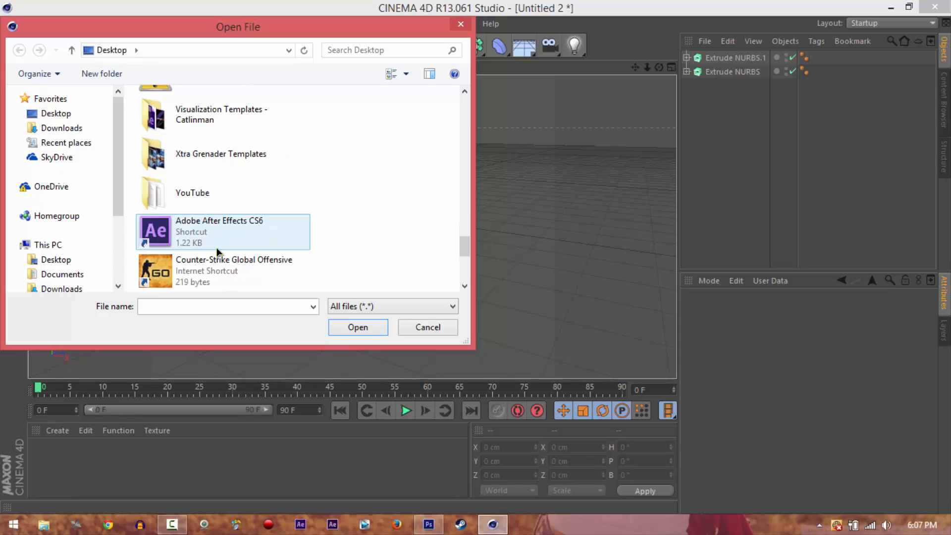
pyautogui.scroll(3, 218, 251)
pyautogui.scroll(3, 218, 252)
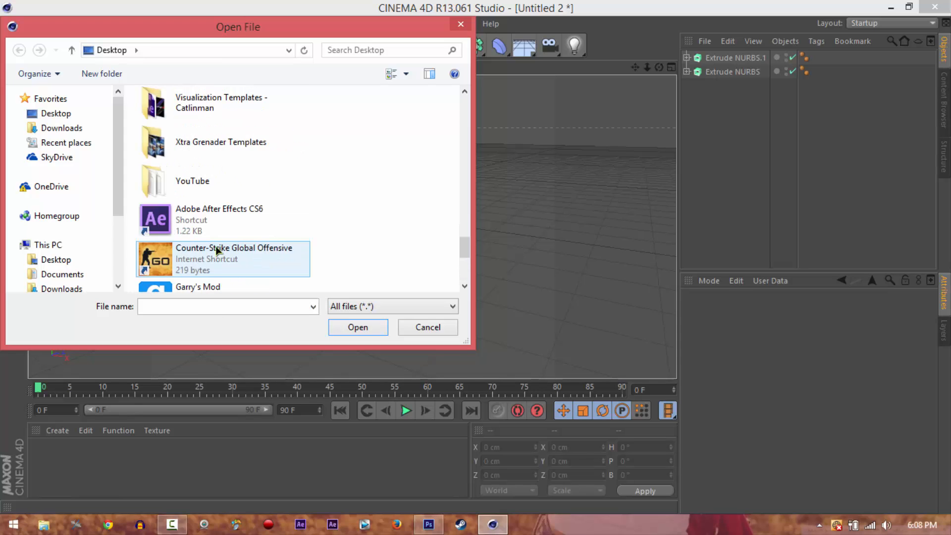
pyautogui.scroll(3, 216, 251)
pyautogui.doubleClick(218, 256)
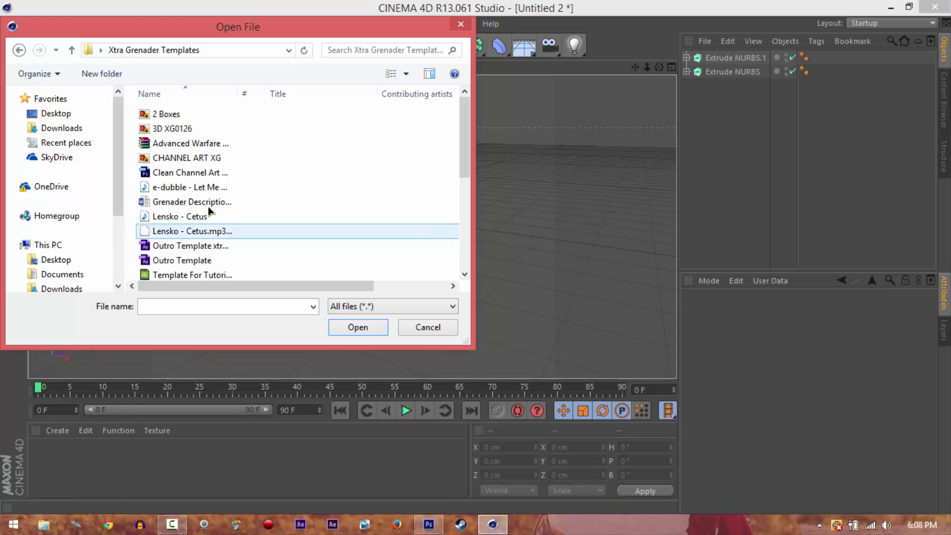
pyautogui.scroll(-4, 186, 177)
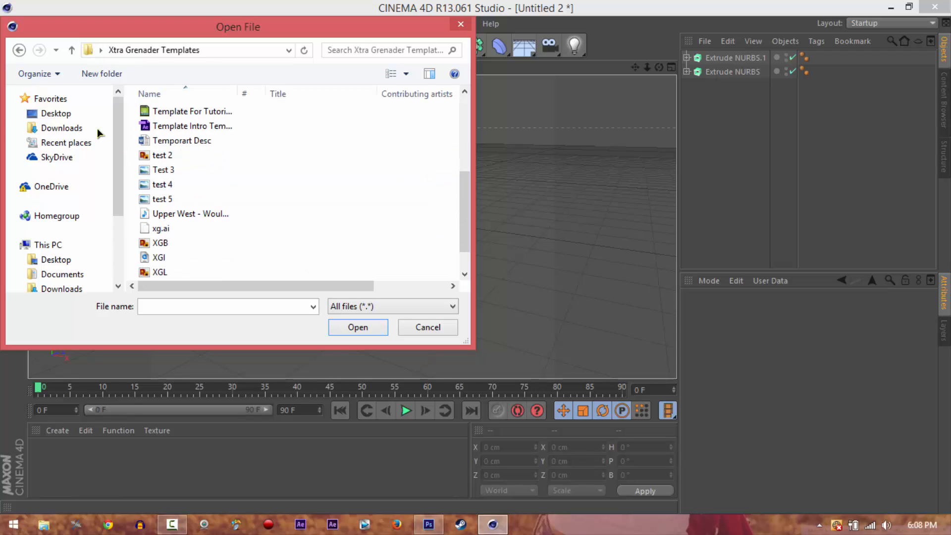
pyautogui.click(18, 50)
pyautogui.scroll(5, 239, 252)
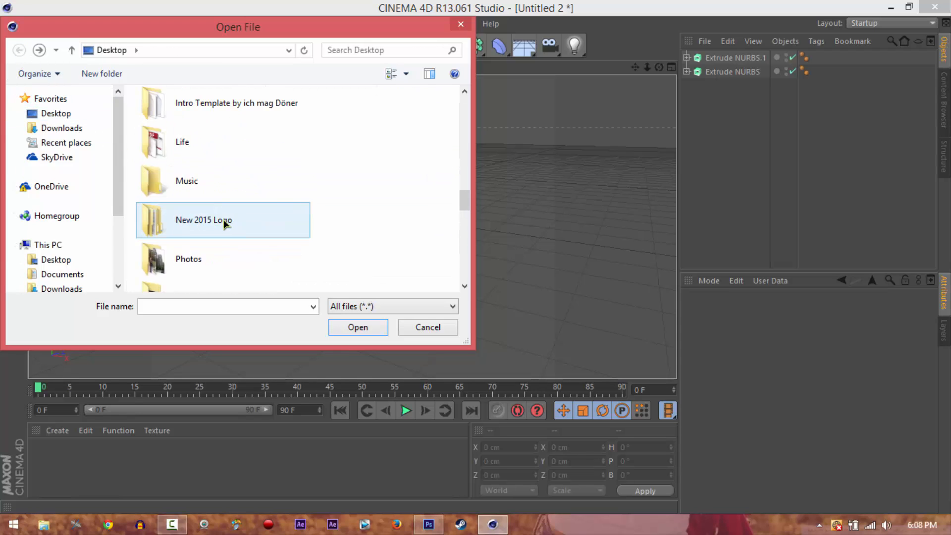
pyautogui.scroll(3, 229, 218)
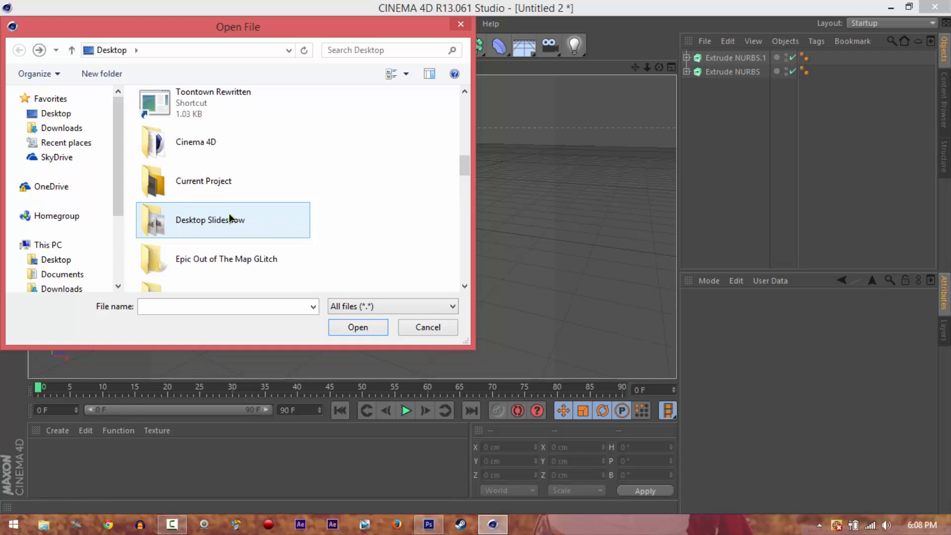
pyautogui.scroll(8, 217, 198)
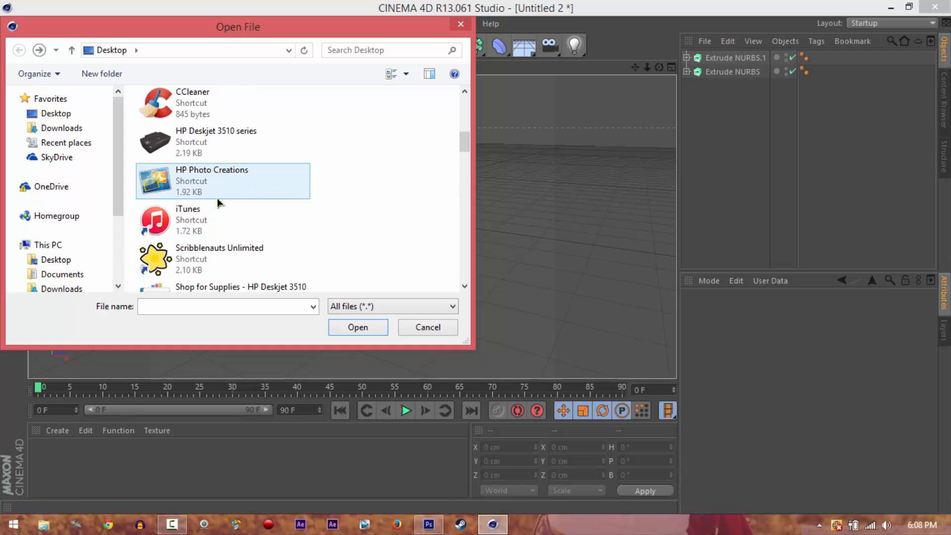
pyautogui.scroll(-1, 219, 202)
pyautogui.scroll(-8, 219, 202)
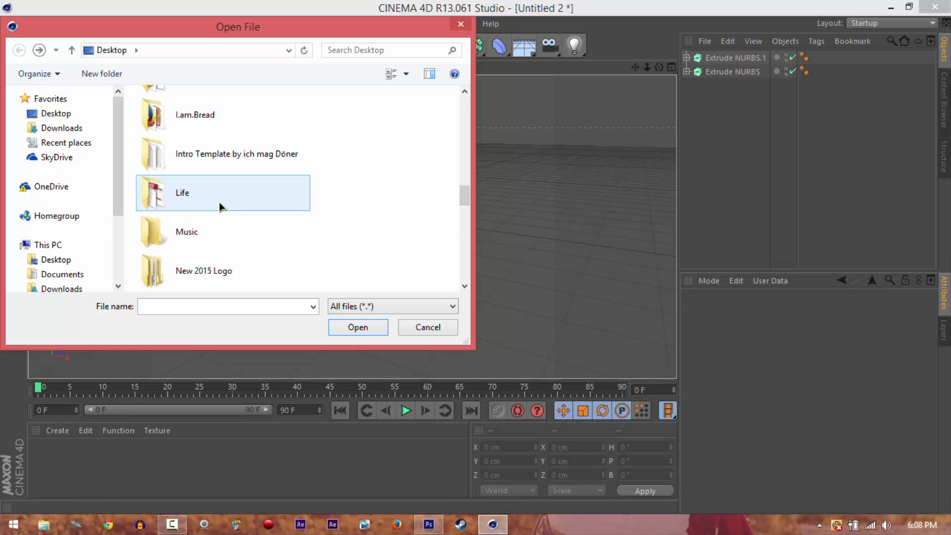
pyautogui.scroll(-6, 219, 202)
pyautogui.scroll(2, 219, 189)
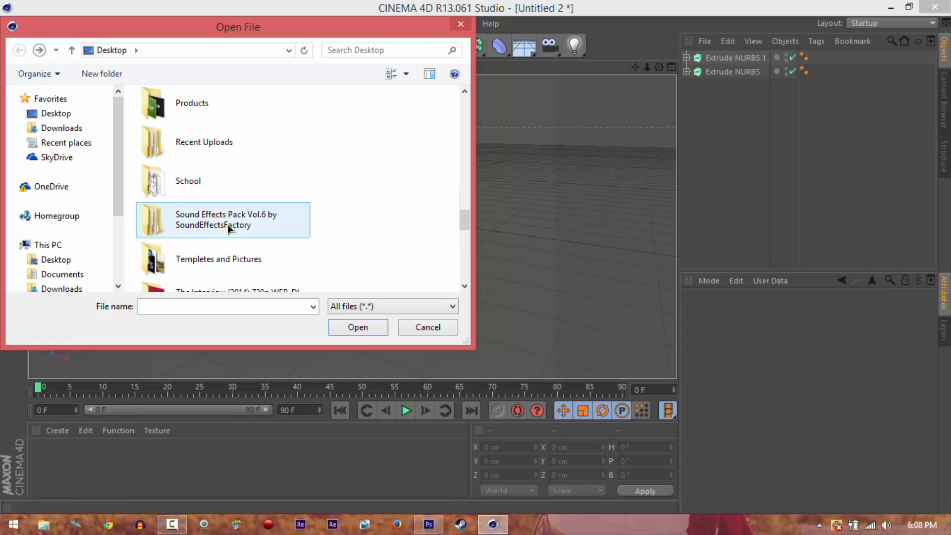
pyautogui.doubleClick(214, 267)
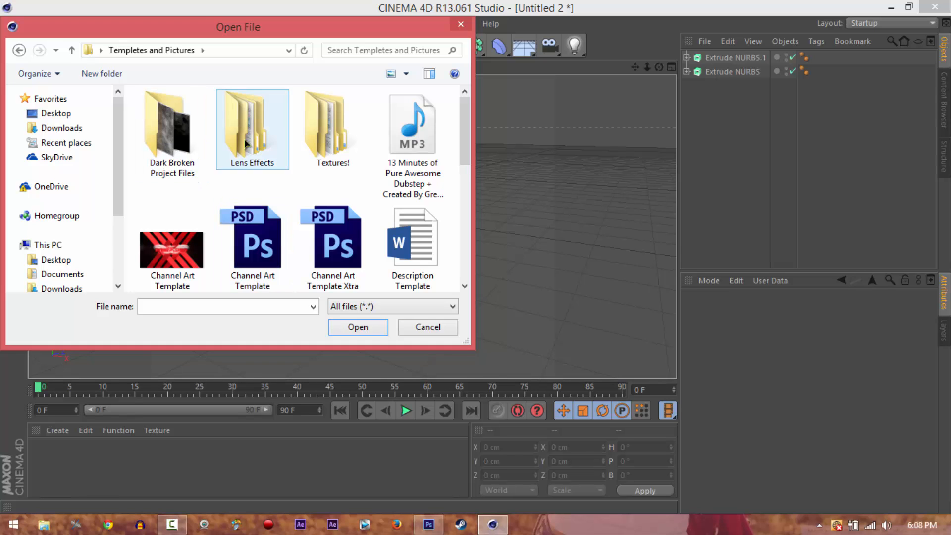
pyautogui.click(460, 25)
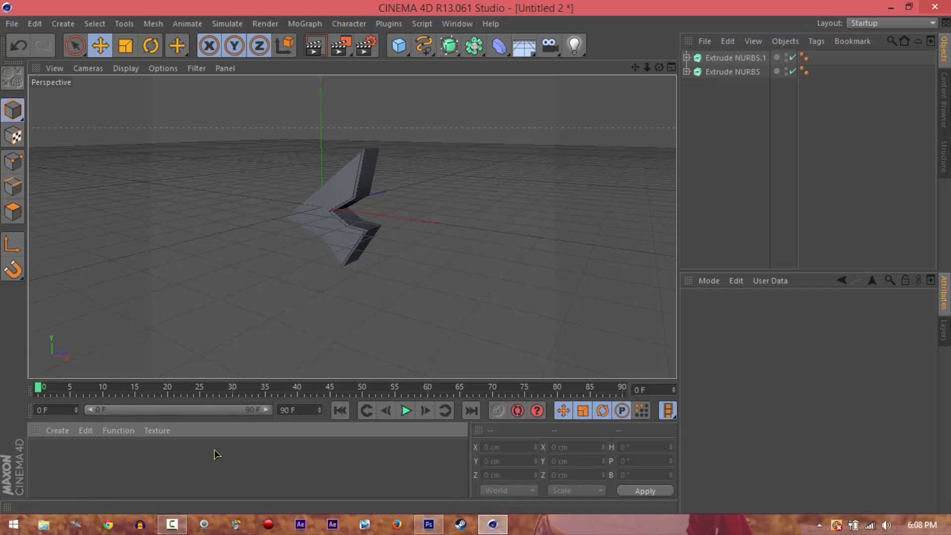
# Create a new material and open it in the Material Editor
pyautogui.click(66, 429)
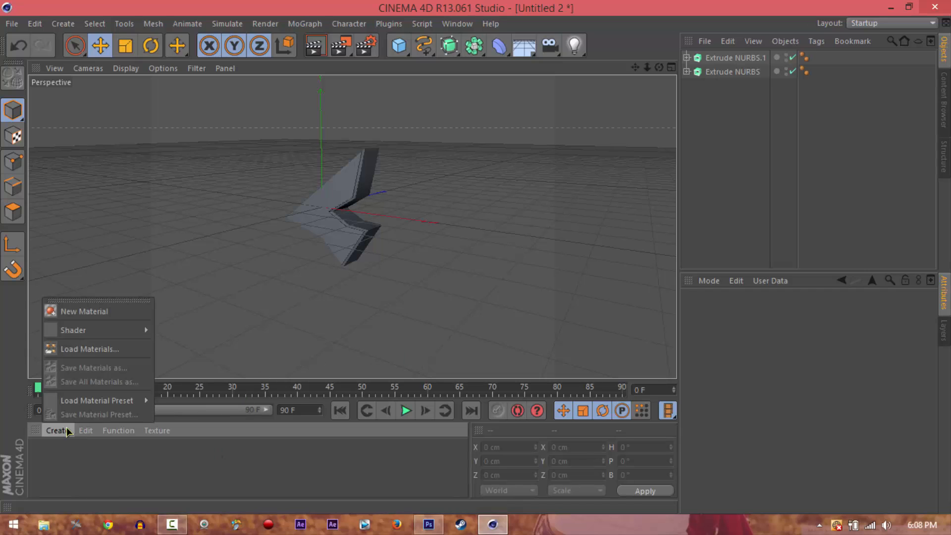
pyautogui.click(114, 310)
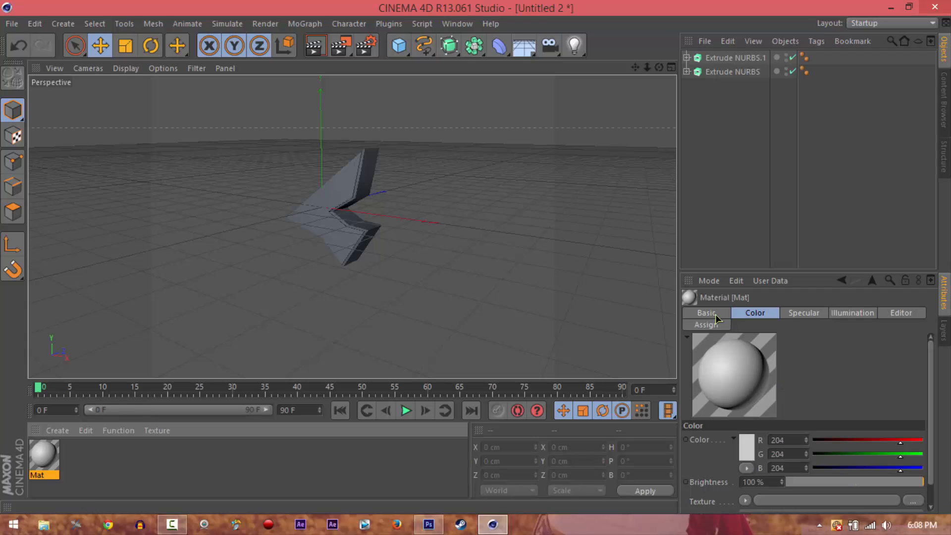
pyautogui.doubleClick(50, 452)
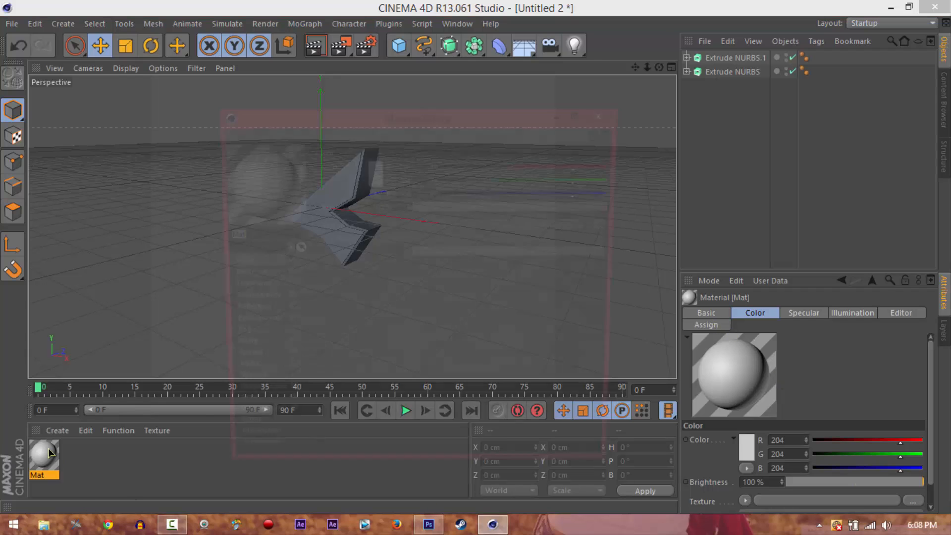
pyautogui.moveTo(418, 115); pyautogui.dragTo(415, 75)
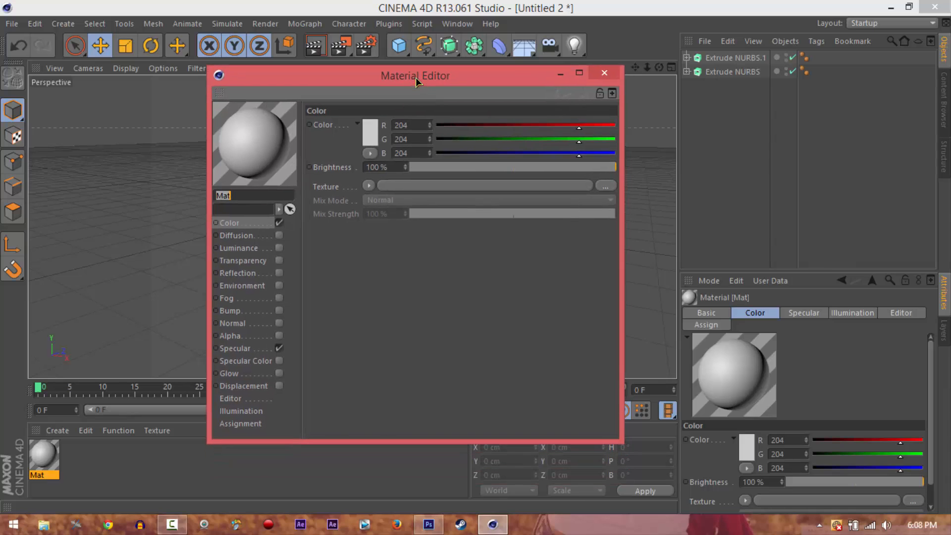
# Set the new material's base color to bright red with RGB 255, 16, 16
pyautogui.click(373, 140)
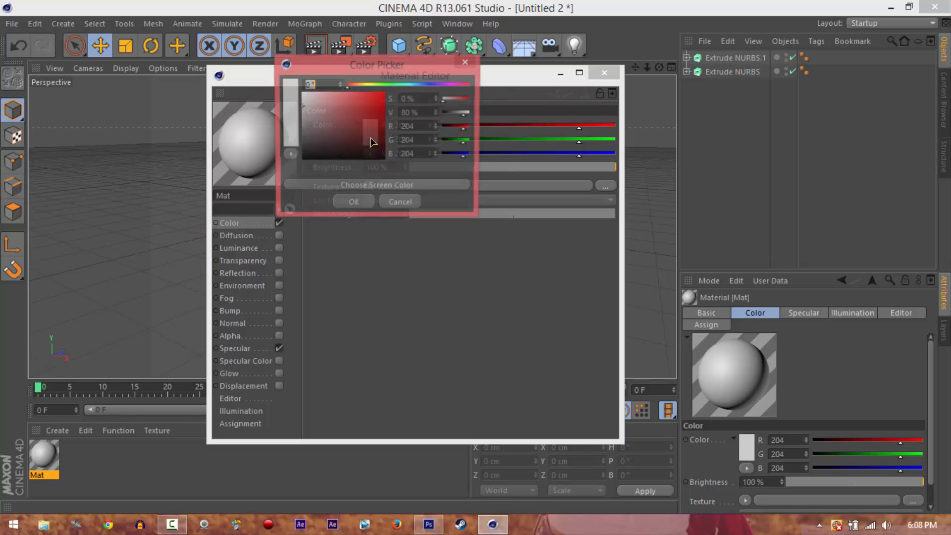
pyautogui.click(375, 119)
pyautogui.moveTo(375, 119); pyautogui.dragTo(381, 95)
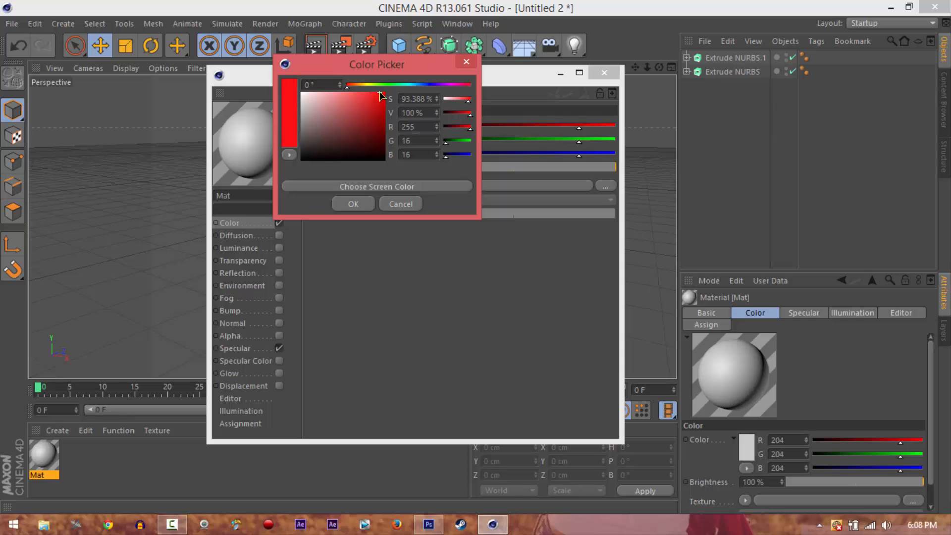
pyautogui.click(353, 203)
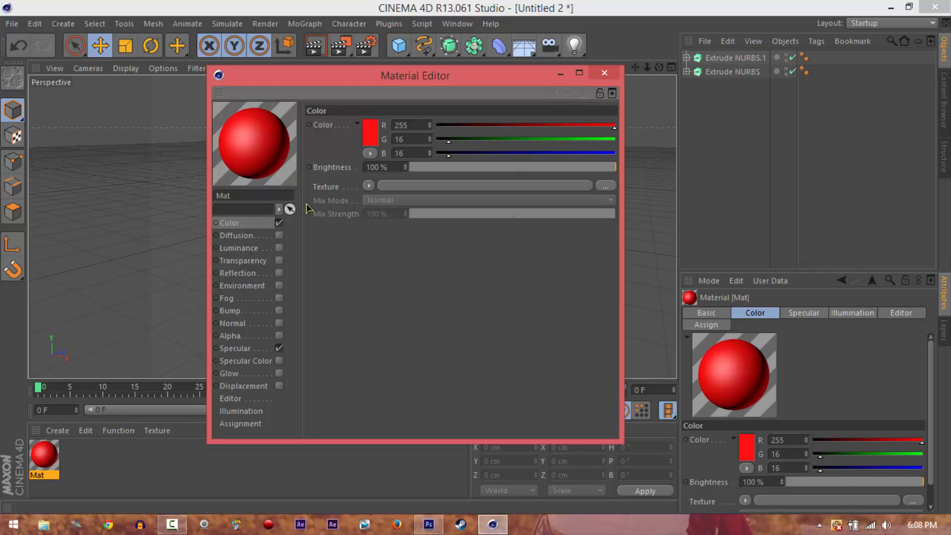
pyautogui.click(369, 143)
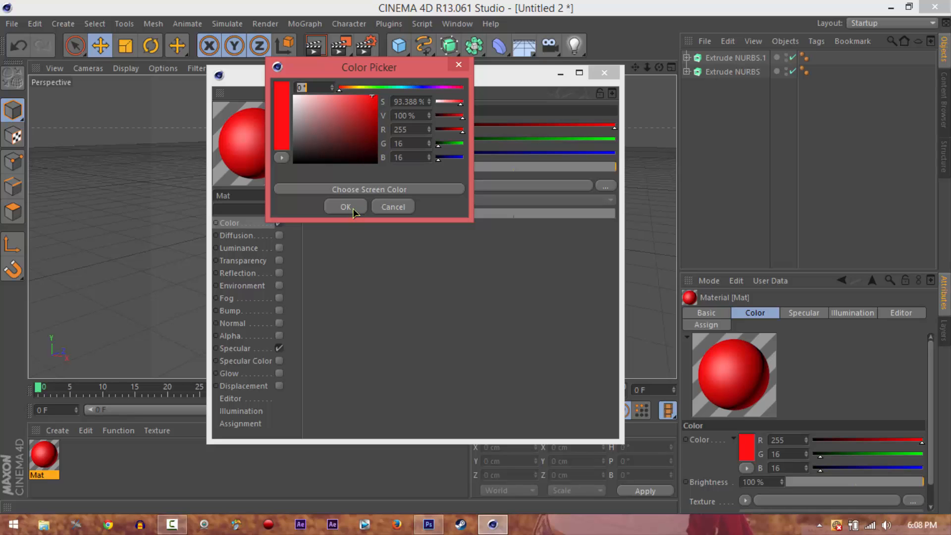
pyautogui.click(352, 208)
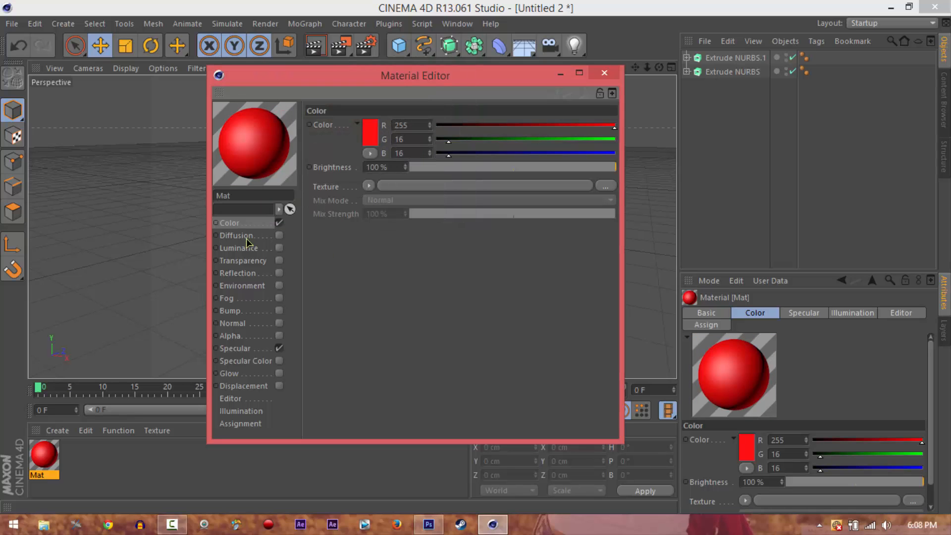
# Enable the material's Luminance channel and set its color to soft red with RGB 205, 78, 78
pyautogui.click(278, 248)
pyautogui.click(365, 142)
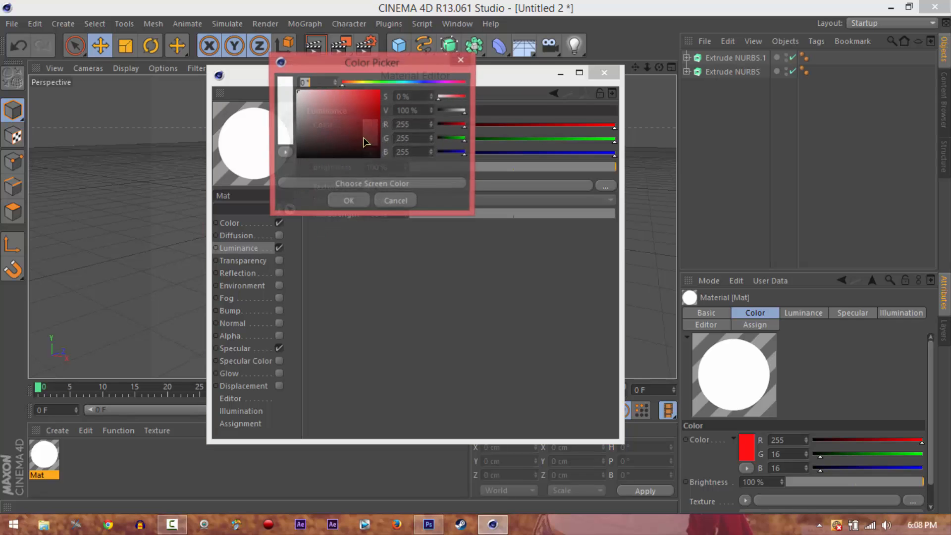
pyautogui.moveTo(365, 142)
pyautogui.mouseDown()
pyautogui.moveTo(365, 118)
pyautogui.moveTo(349, 105)
pyautogui.mouseUp()
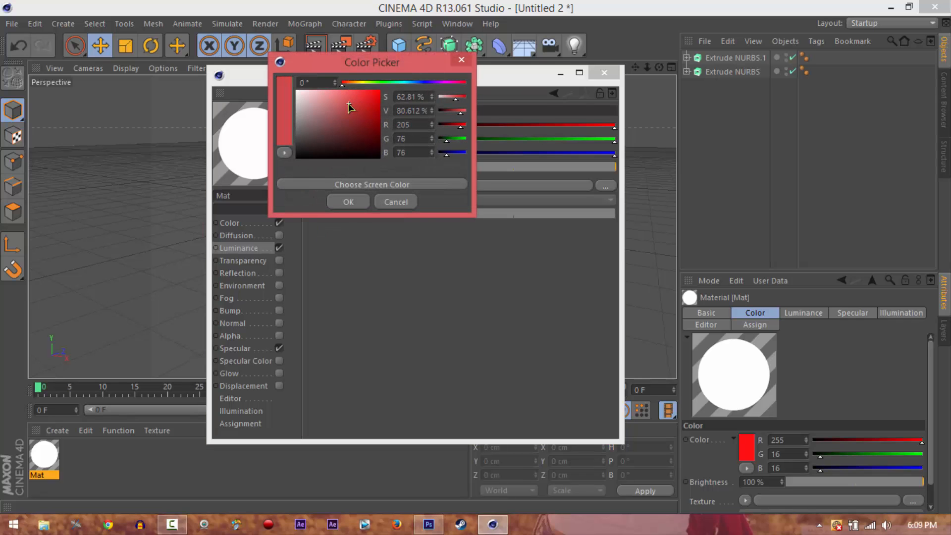
pyautogui.click(349, 203)
# Add a Fresnel texture to the Luminance channel and keep its mix mode at Normal
pyautogui.click(369, 186)
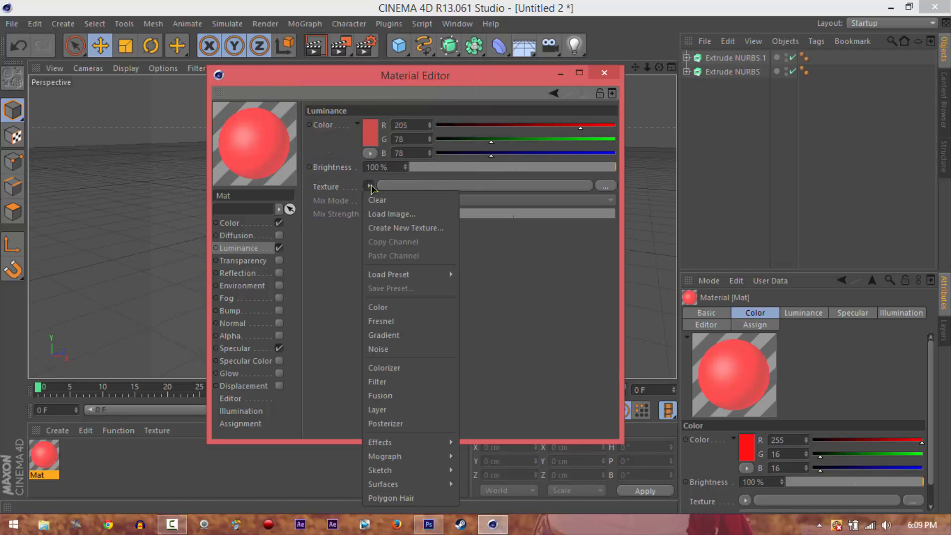
pyautogui.click(384, 322)
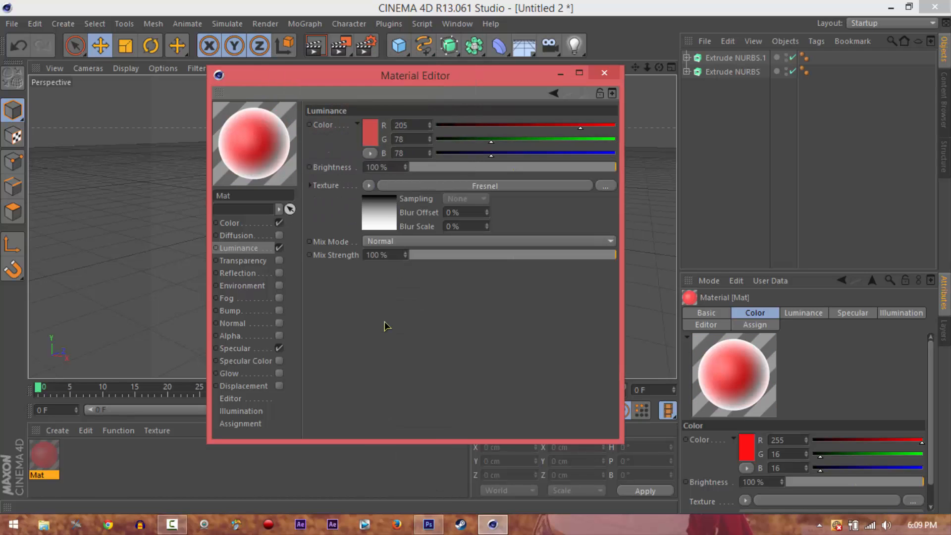
pyautogui.click(394, 242)
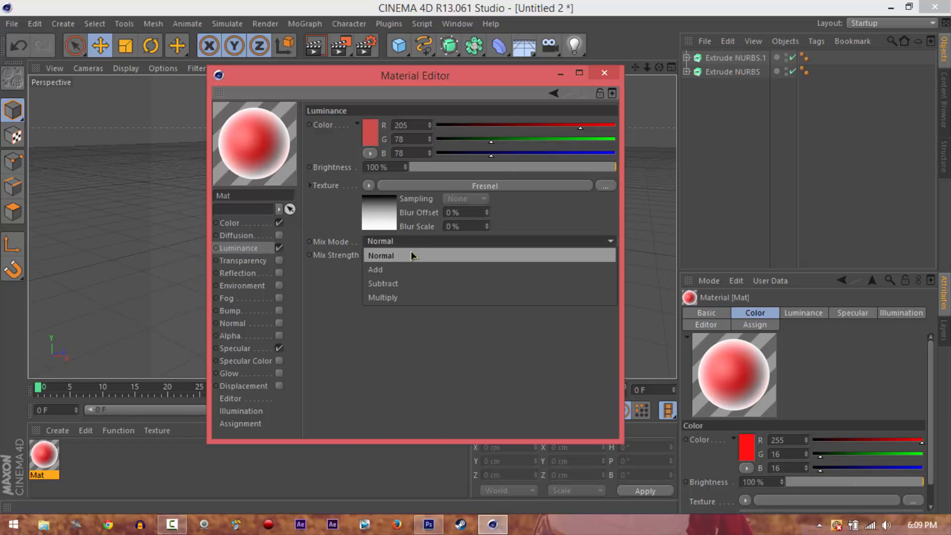
pyautogui.click(412, 255)
# Change the white knot of the Fresnel shader's gradient to red with RGB 223, 20, 20
pyautogui.click(385, 205)
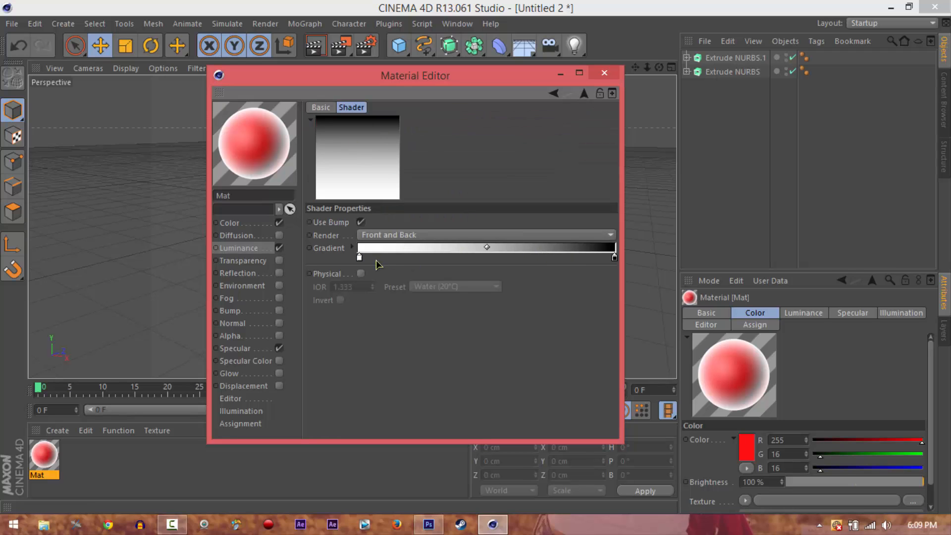
pyautogui.doubleClick(359, 257)
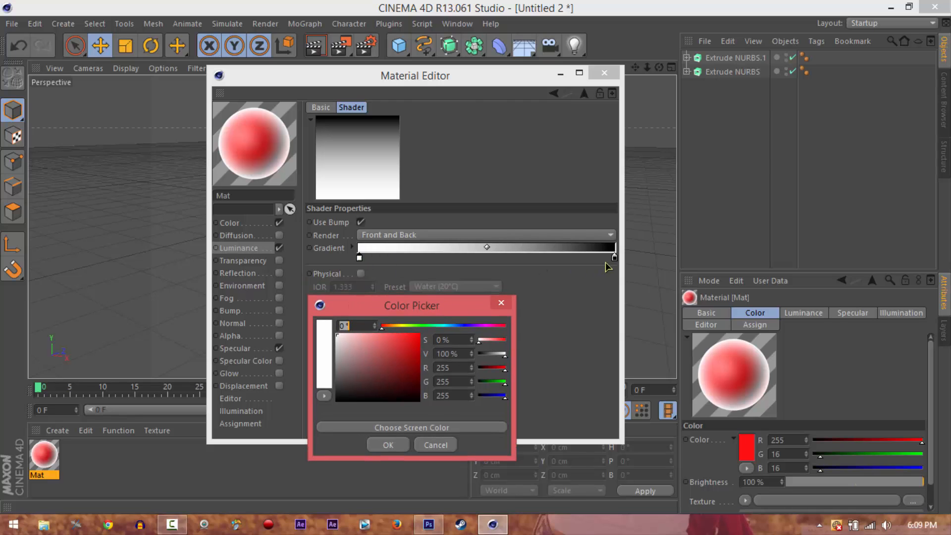
pyautogui.moveTo(407, 356)
pyautogui.mouseDown()
pyautogui.moveTo(424, 335)
pyautogui.moveTo(412, 341)
pyautogui.mouseUp()
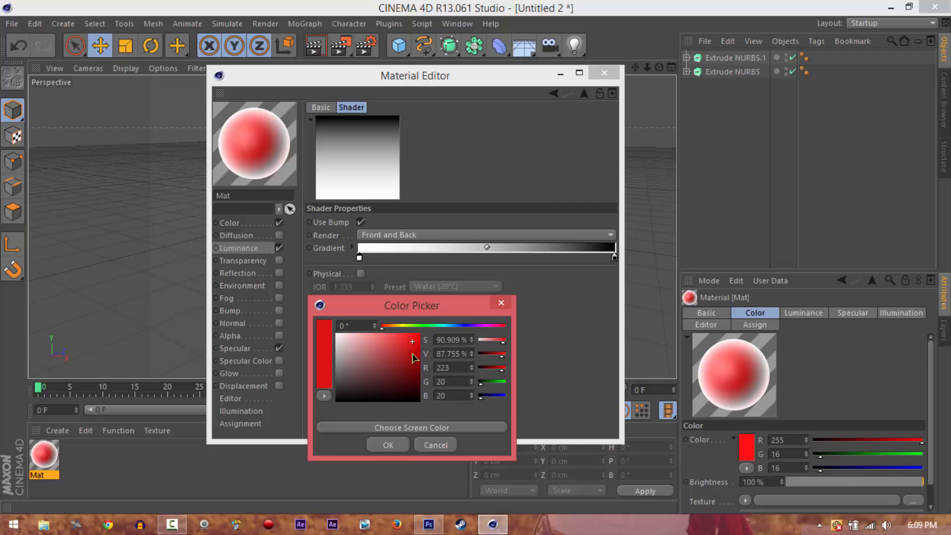
pyautogui.click(391, 444)
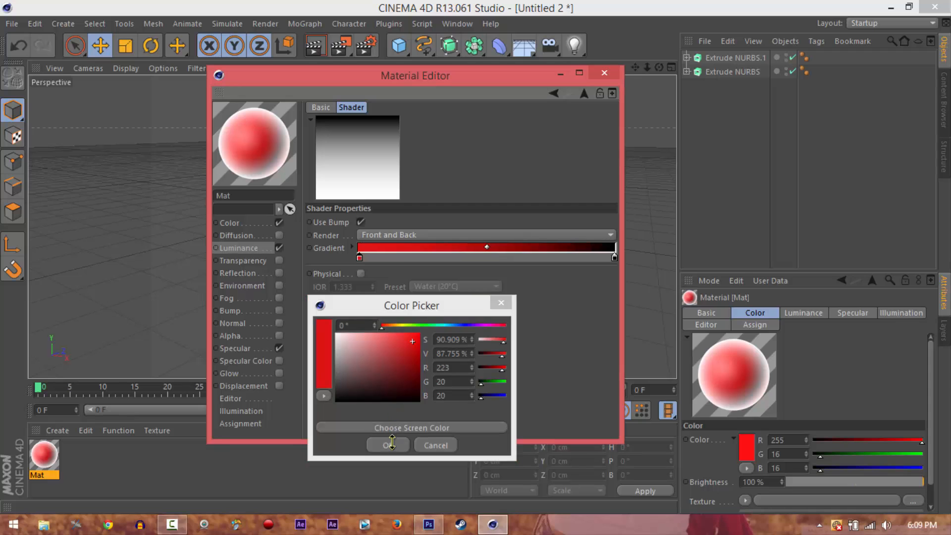
# Set the Fresnel gradient's black knot to dark red RGB 96, 4, 4 and its bright red knot to RGB 197, 52, 52
pyautogui.doubleClick(614, 258)
pyautogui.moveTo(615, 234); pyautogui.dragTo(619, 253)
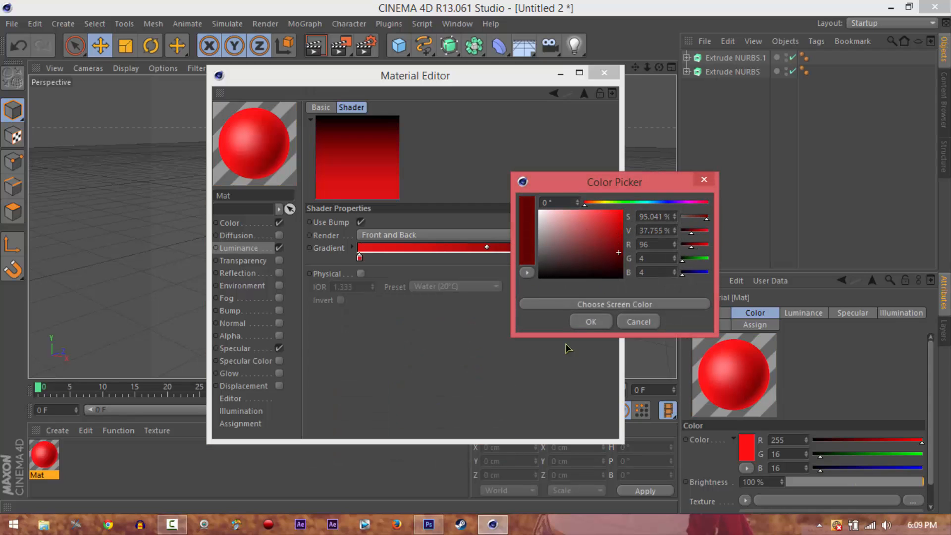
pyautogui.click(582, 326)
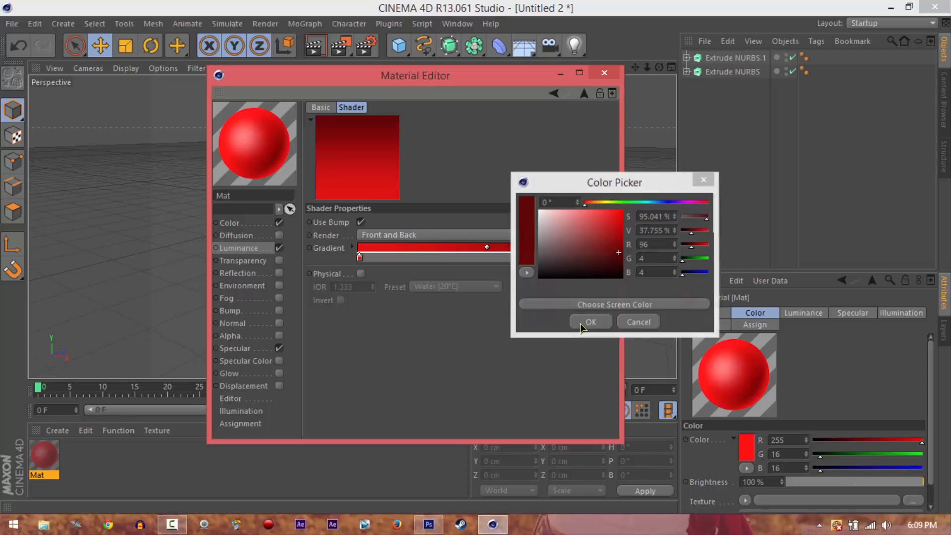
pyautogui.doubleClick(360, 259)
pyautogui.moveTo(350, 237); pyautogui.dragTo(345, 235)
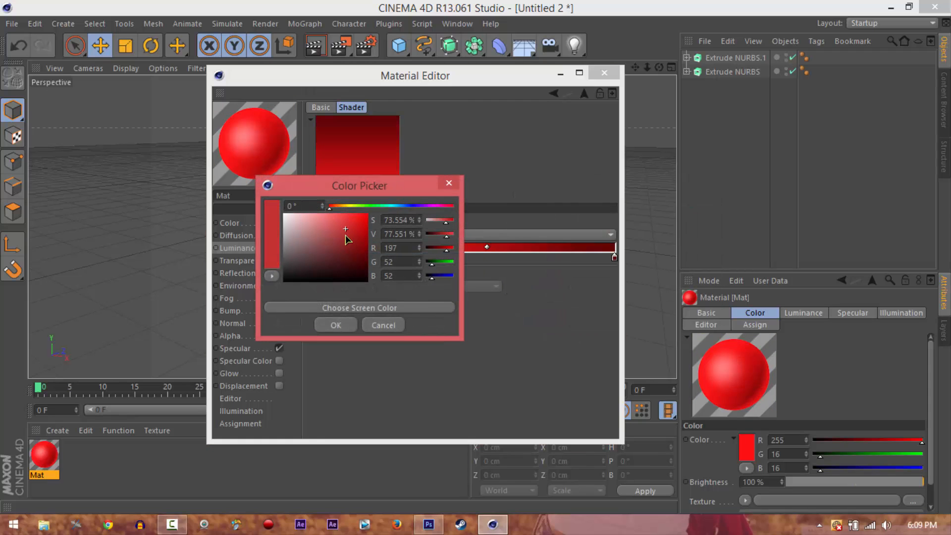
pyautogui.click(338, 326)
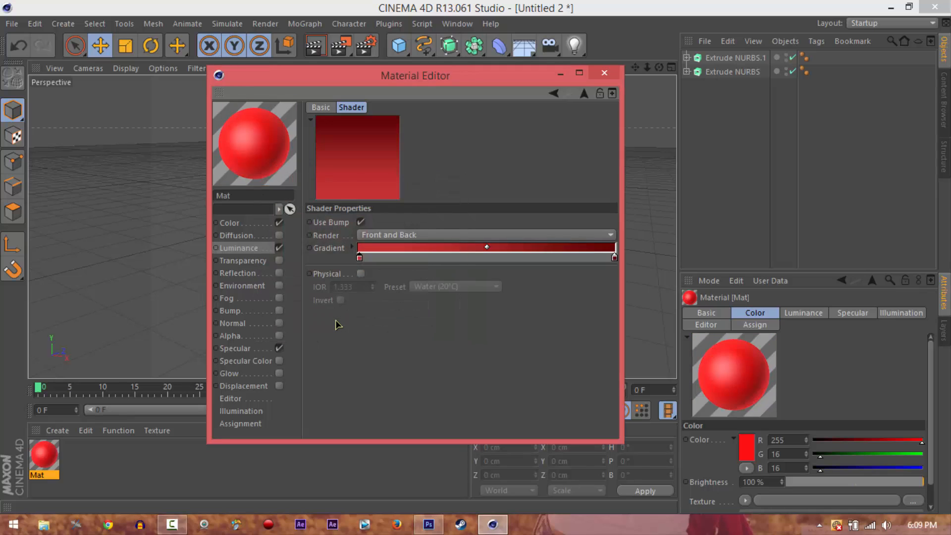
# Set the red material's Luminance mix strength to 74% and its brightness to 51%
pyautogui.click(325, 108)
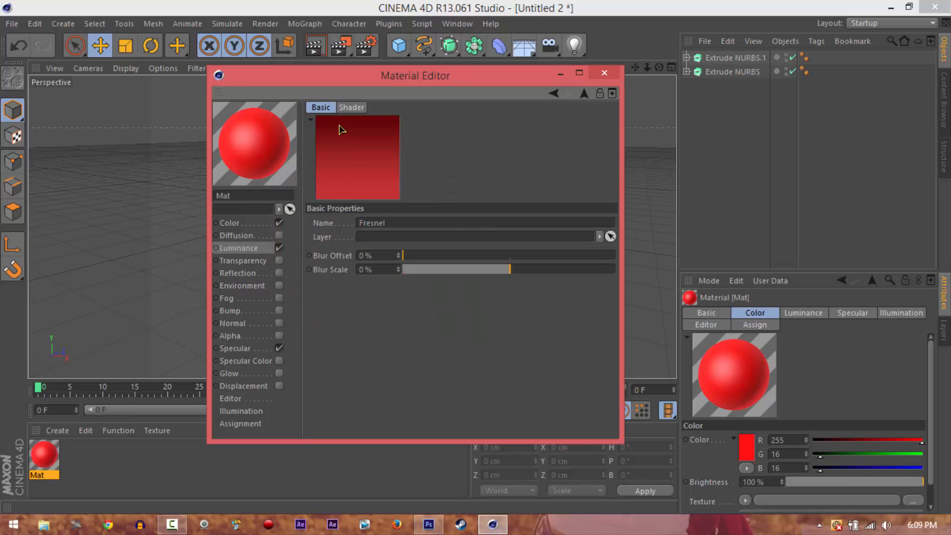
pyautogui.click(266, 248)
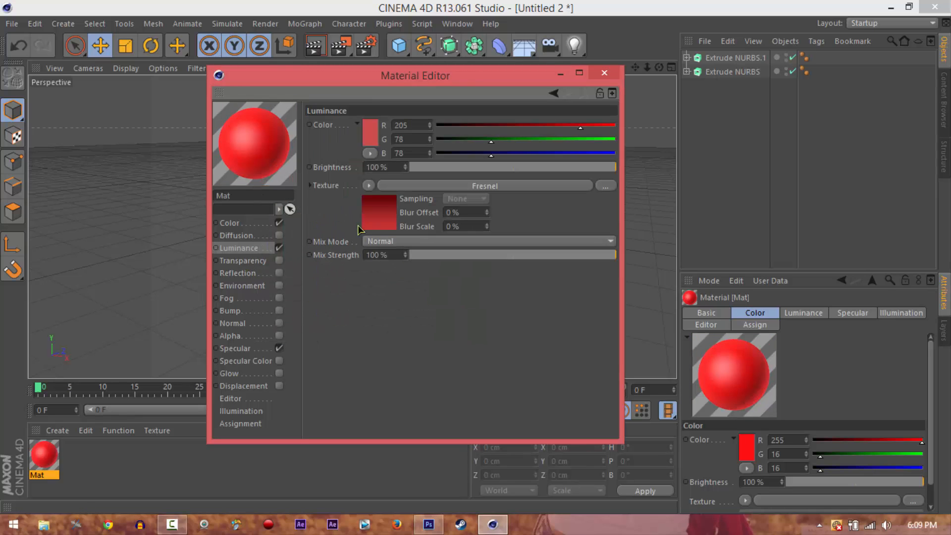
pyautogui.moveTo(553, 255)
pyautogui.mouseDown()
pyautogui.moveTo(504, 258)
pyautogui.moveTo(563, 255)
pyautogui.mouseUp()
pyautogui.moveTo(569, 171); pyautogui.dragTo(537, 172)
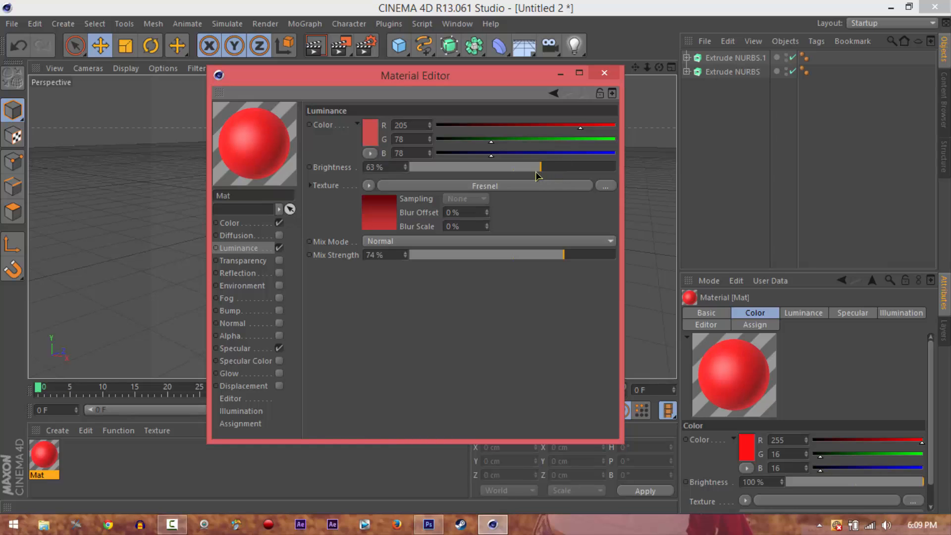
# Enable the red material's Specular Color channel and give it a Fresnel texture
pyautogui.click(280, 362)
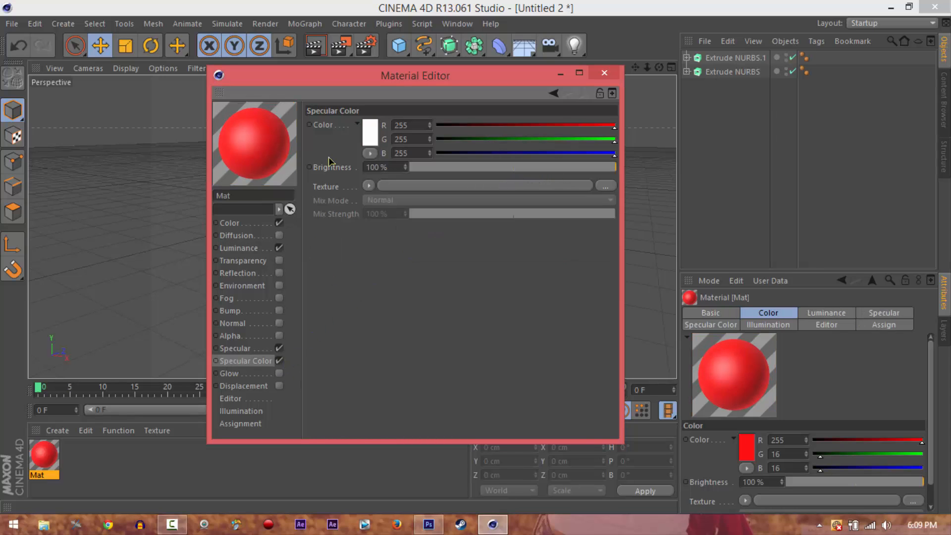
pyautogui.click(368, 186)
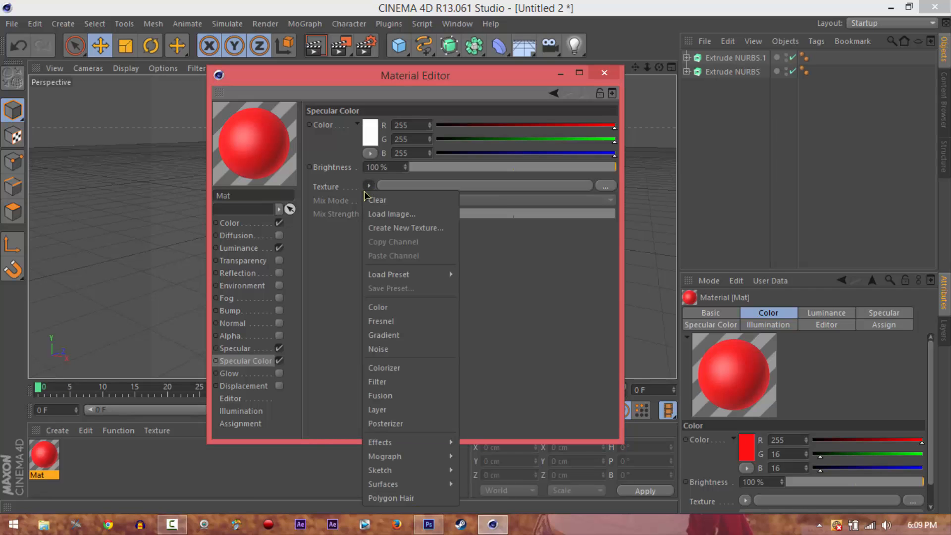
pyautogui.click(380, 315)
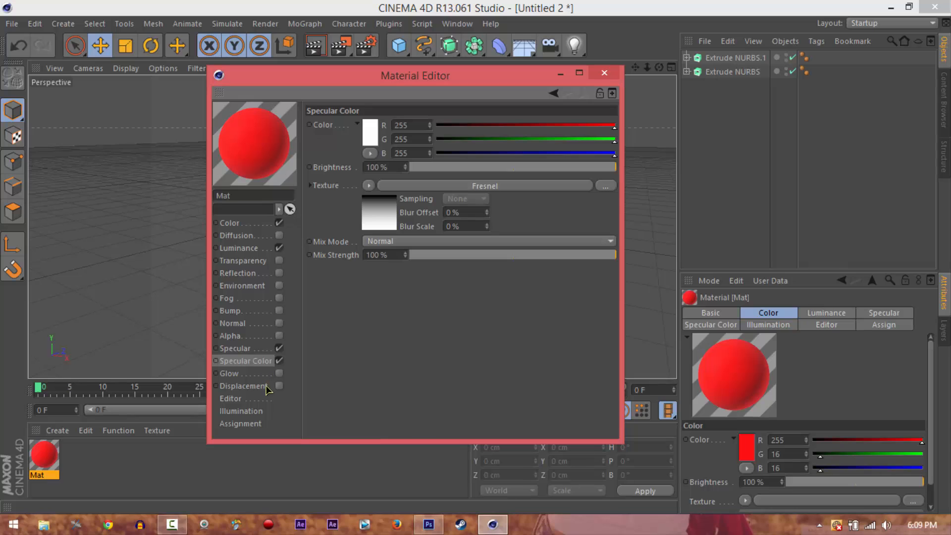
# Enable the red material's Reflection channel with a Fresnel texture and apply the material to the logo's front extrusion
pyautogui.click(273, 350)
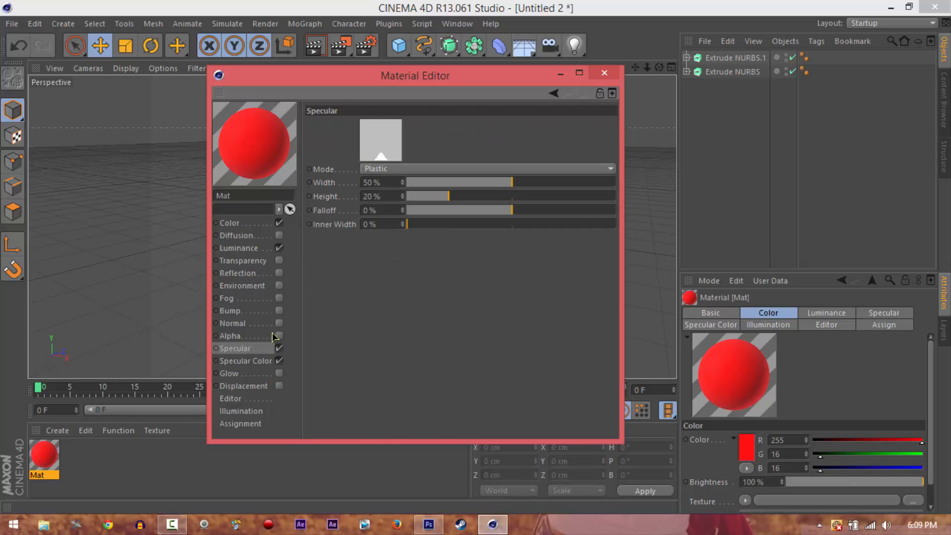
pyautogui.click(259, 276)
pyautogui.click(279, 273)
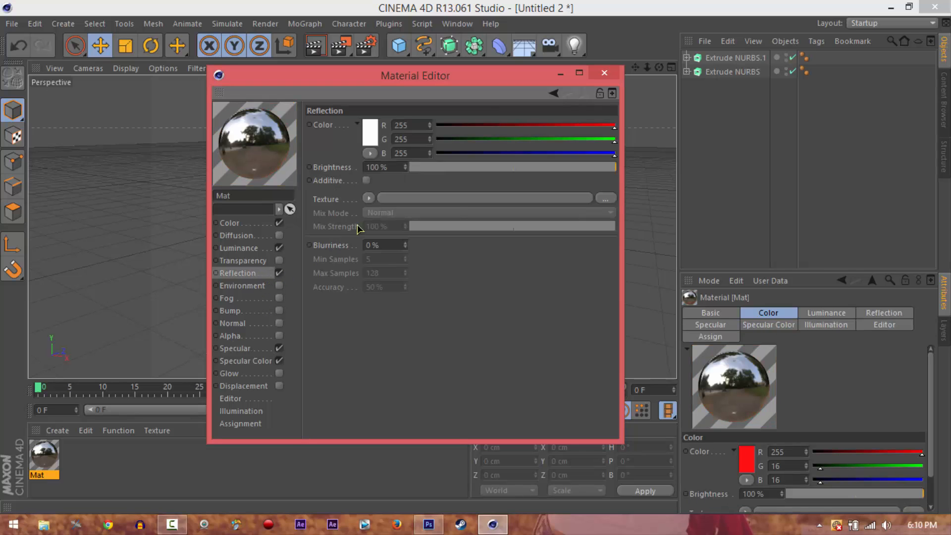
pyautogui.click(368, 199)
pyautogui.click(385, 328)
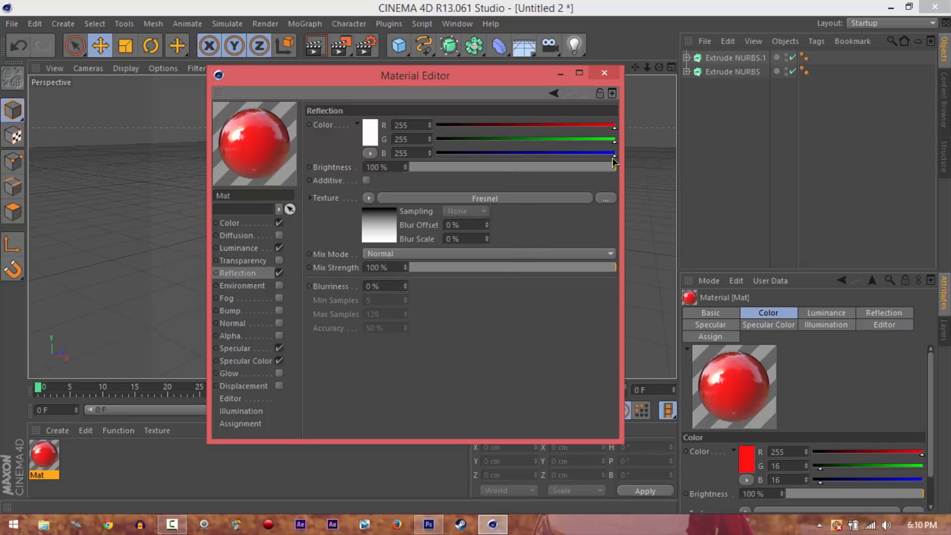
pyautogui.click(605, 75)
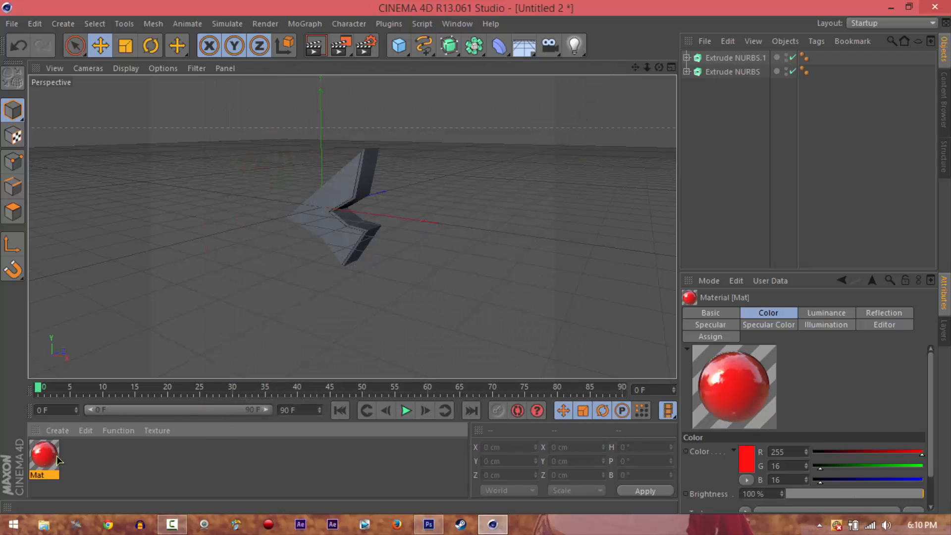
pyautogui.moveTo(46, 456); pyautogui.dragTo(341, 182)
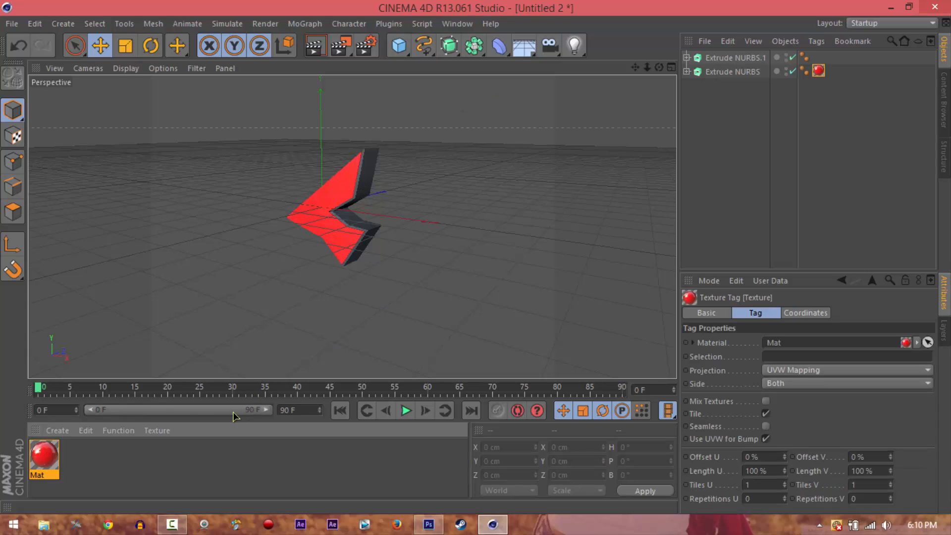
# Create a second material and open it for editing
pyautogui.click(57, 430)
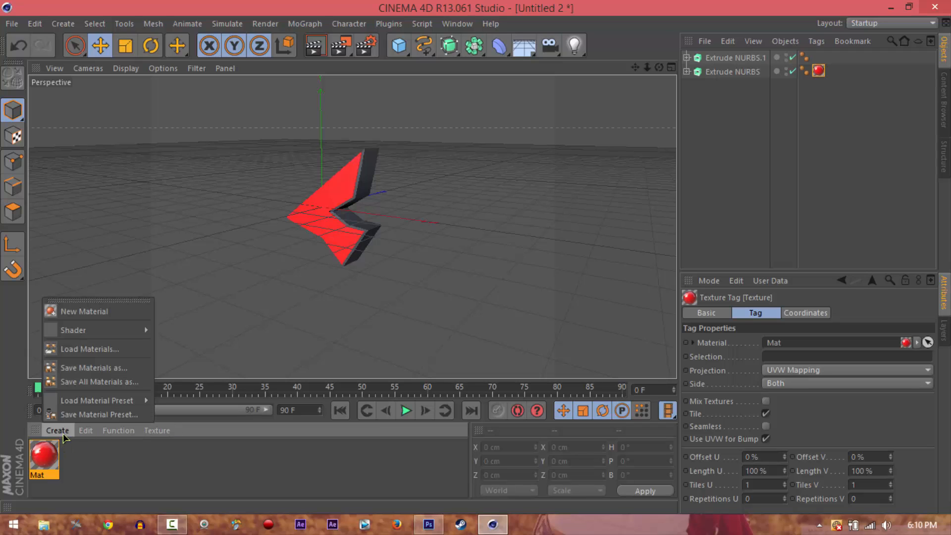
pyautogui.click(79, 310)
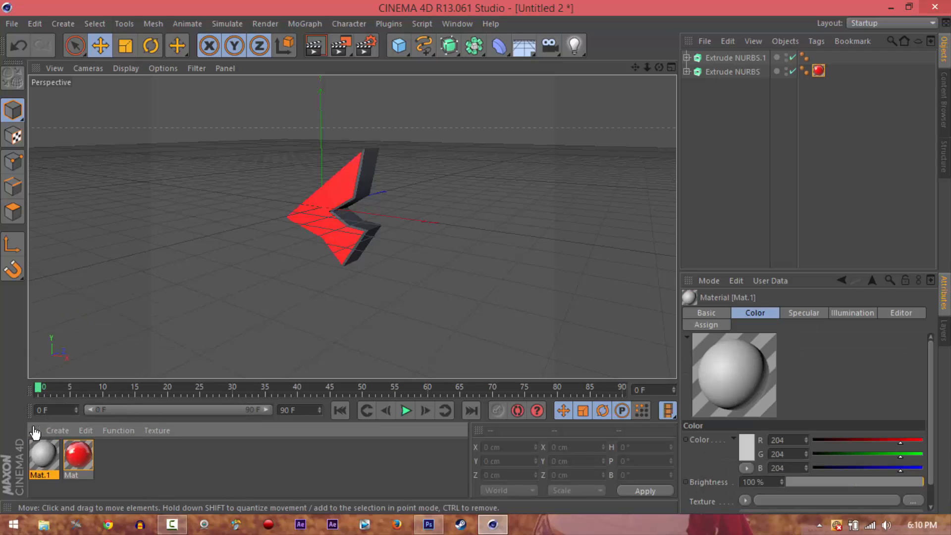
pyautogui.doubleClick(43, 448)
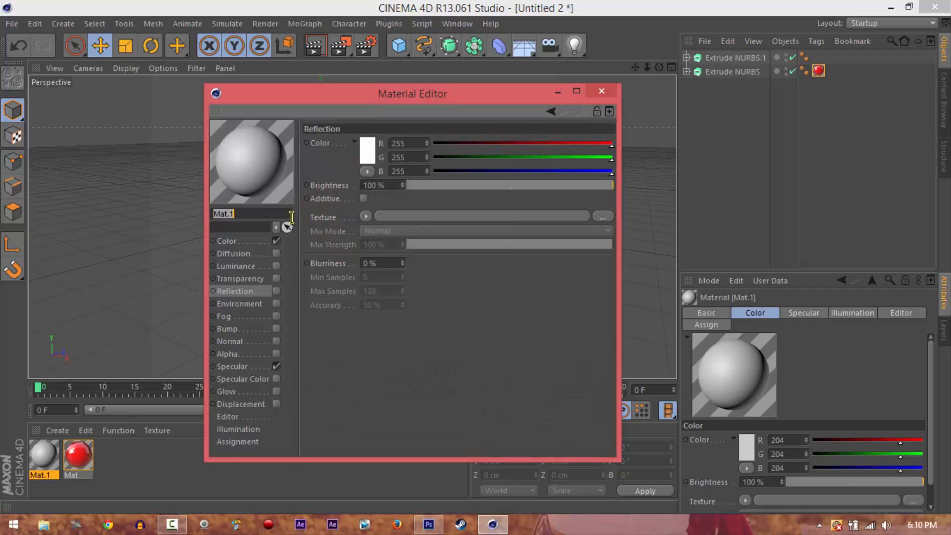
# Try a Fresnel texture and a Color texture in the new material's Reflection channel, keeping its color white
pyautogui.click(367, 152)
pyautogui.click(317, 110)
pyautogui.moveTo(317, 110); pyautogui.dragTo(250, 66)
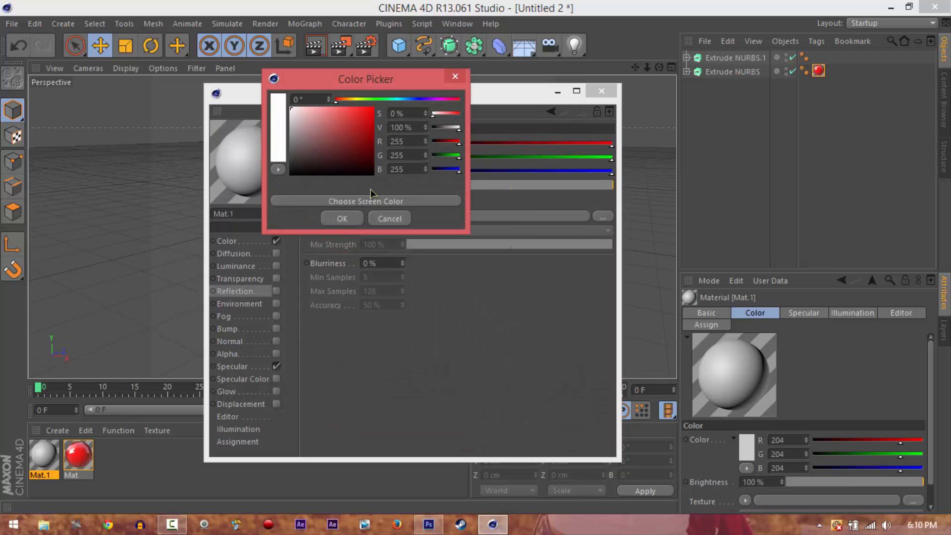
pyautogui.click(342, 219)
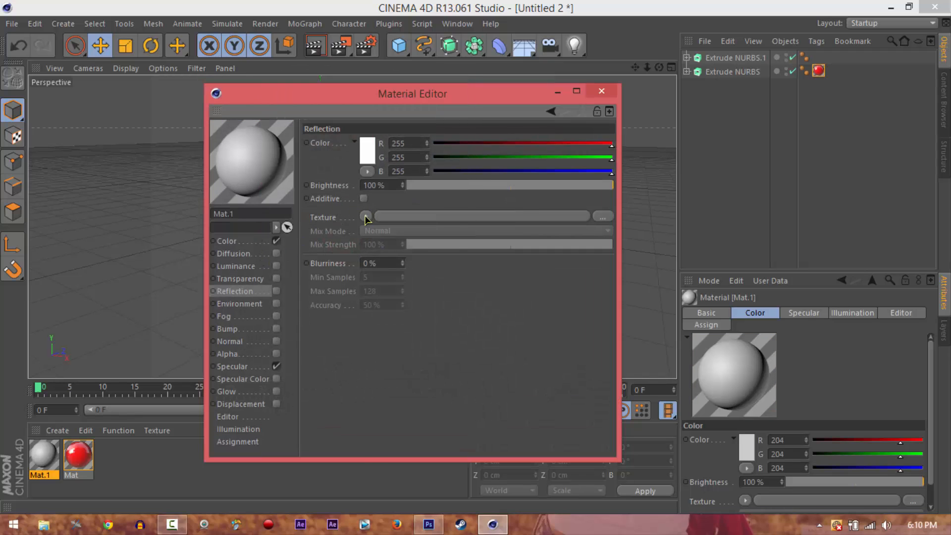
pyautogui.click(367, 217)
pyautogui.click(387, 328)
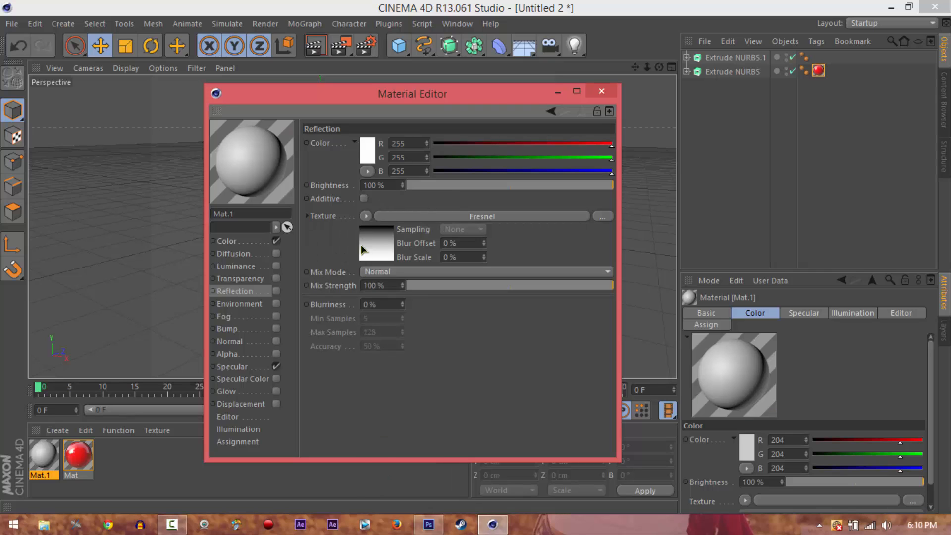
pyautogui.click(365, 217)
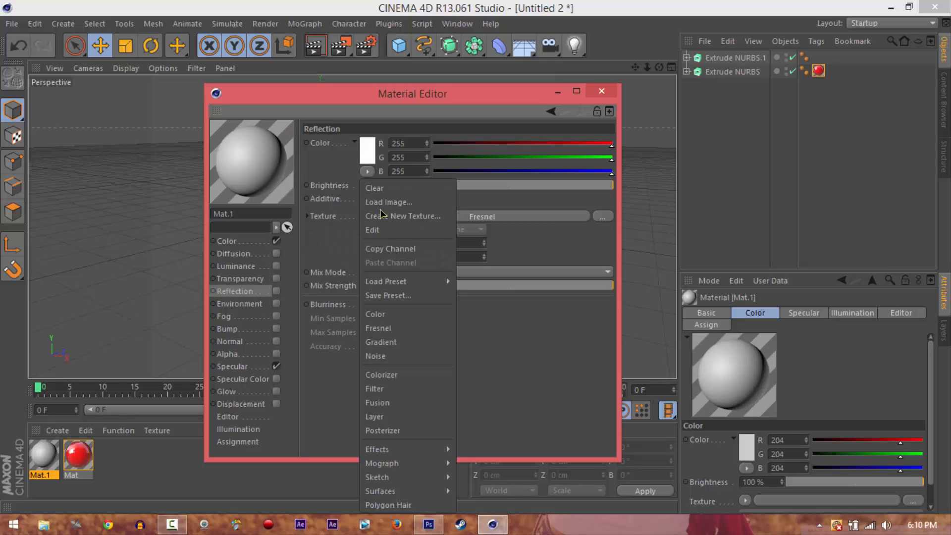
pyautogui.click(374, 314)
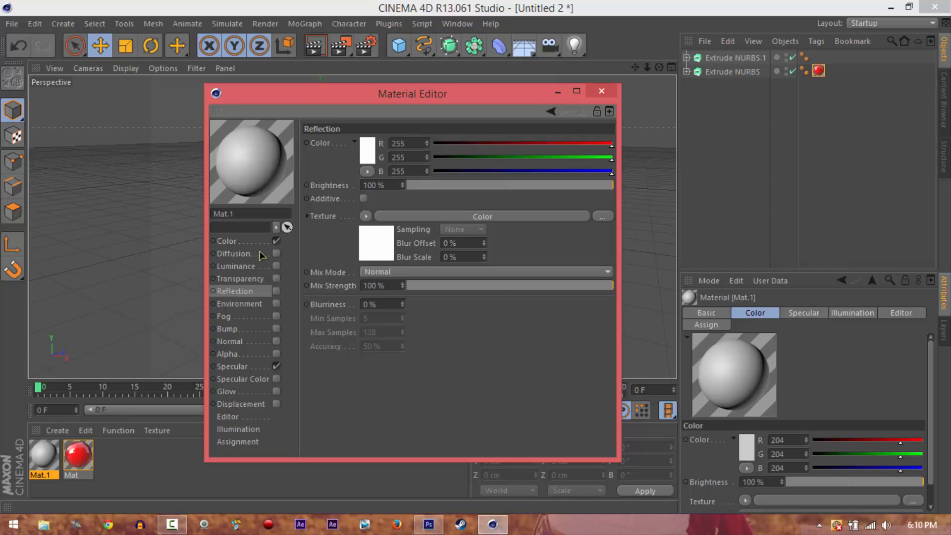
# Enable the second material's Luminance and Specular Color channels, each with a Fresnel texture
pyautogui.click(276, 266)
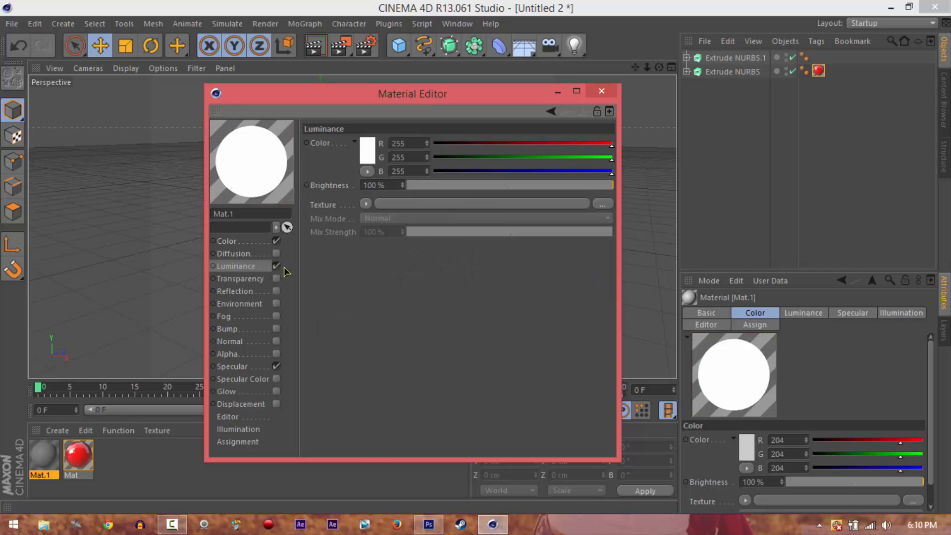
pyautogui.click(366, 205)
pyautogui.click(379, 327)
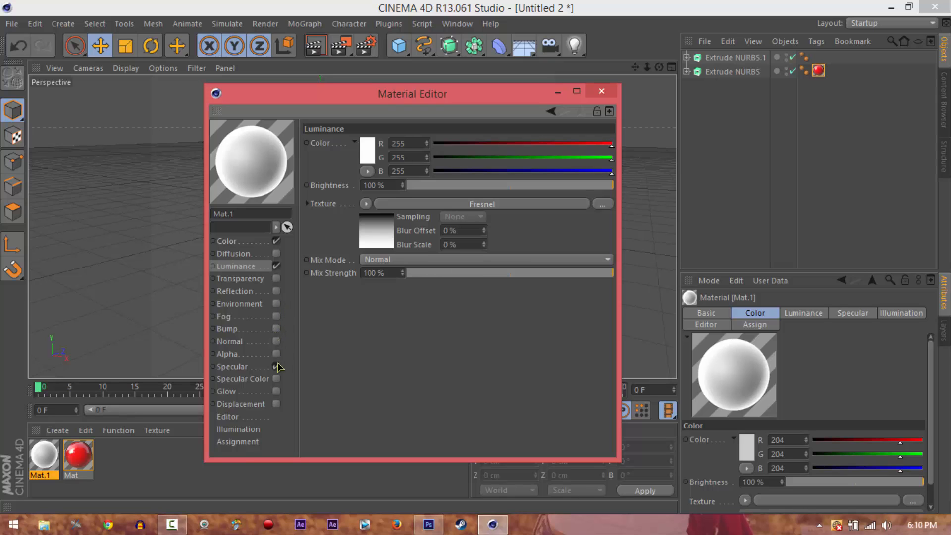
pyautogui.click(277, 379)
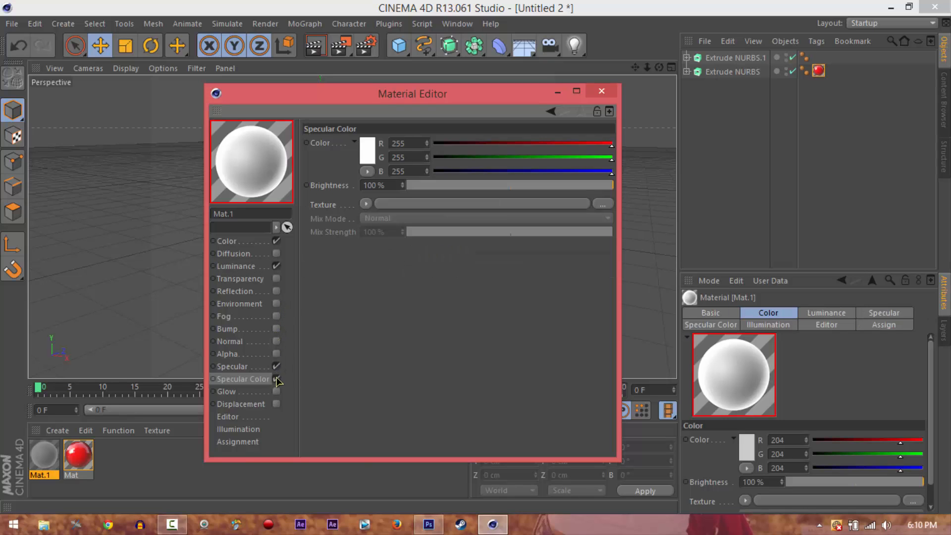
pyautogui.click(366, 204)
pyautogui.click(377, 328)
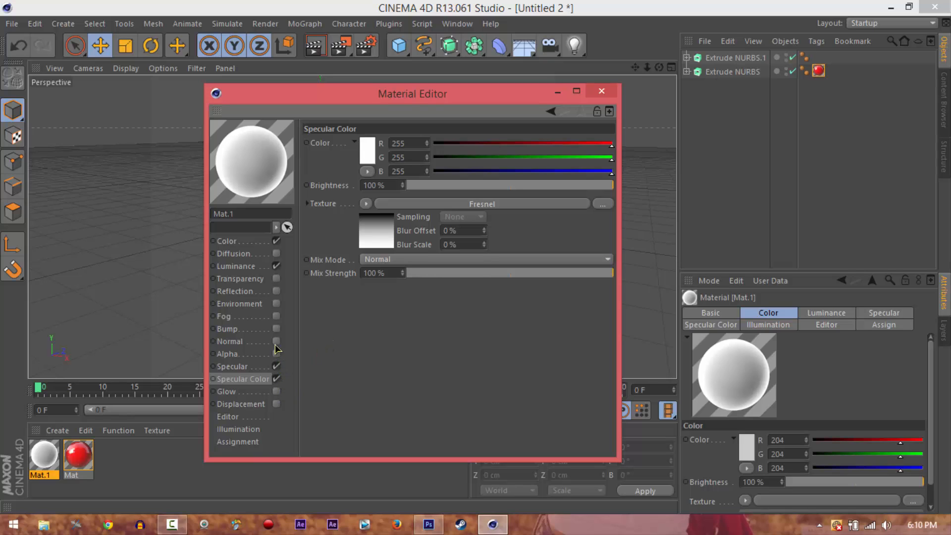
# Enable the second material's Reflection channel with a Fresnel texture and apply the material to the logo's rear extrusion
pyautogui.click(277, 292)
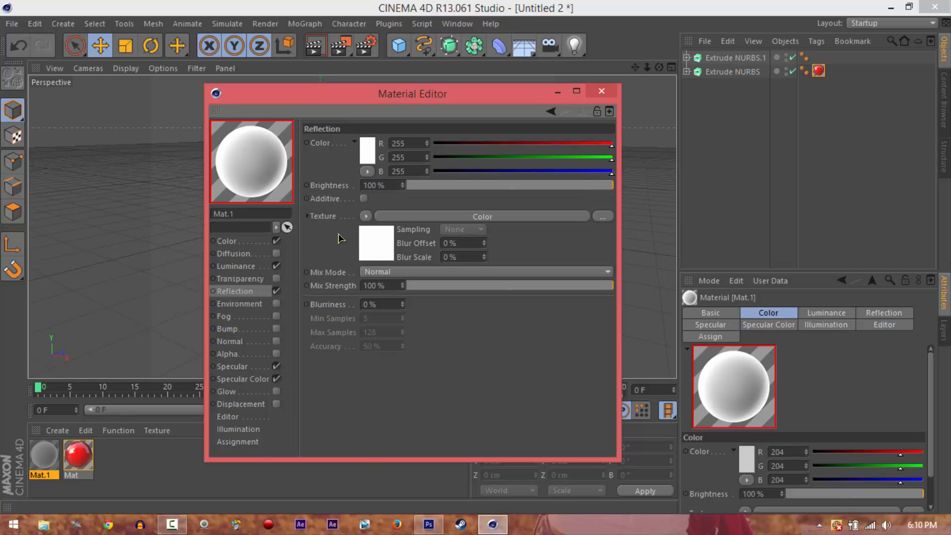
pyautogui.click(366, 216)
pyautogui.click(378, 328)
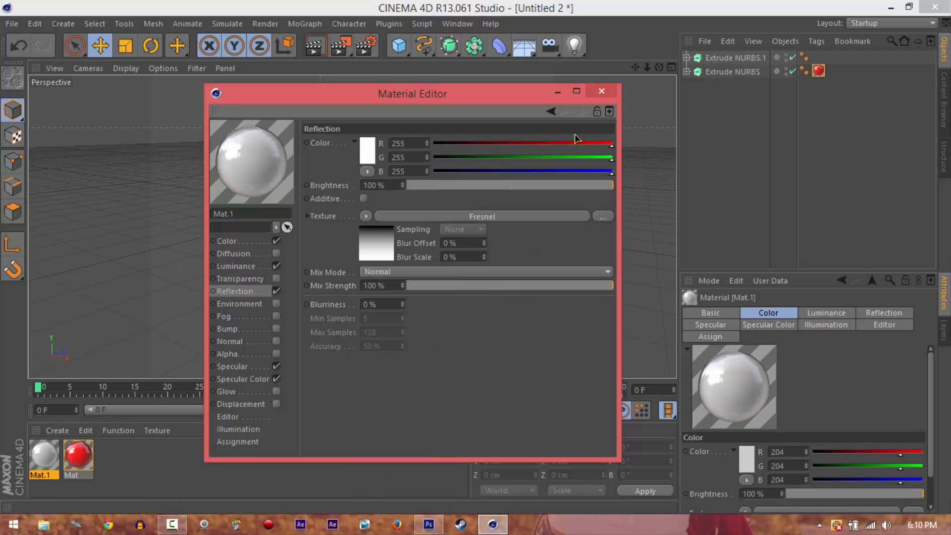
pyautogui.click(603, 94)
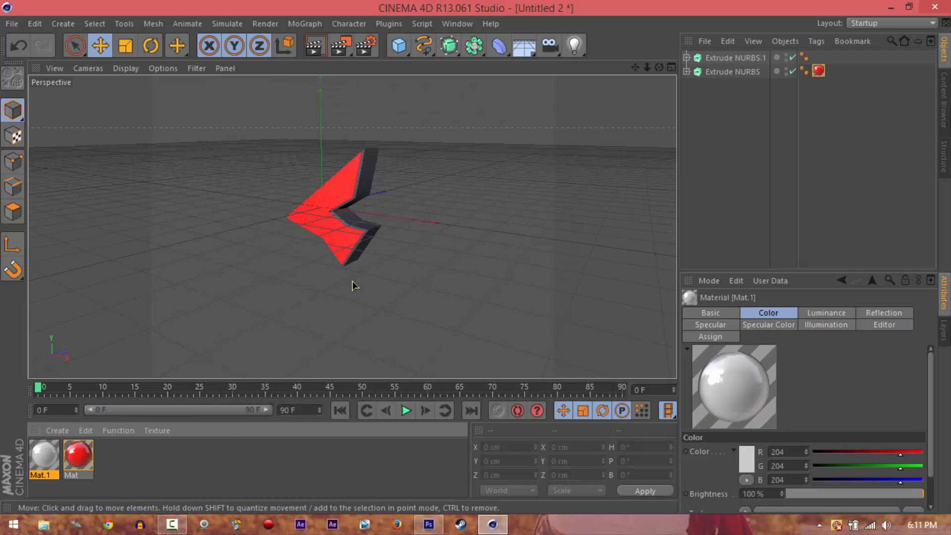
pyautogui.moveTo(375, 214); pyautogui.dragTo(368, 190)
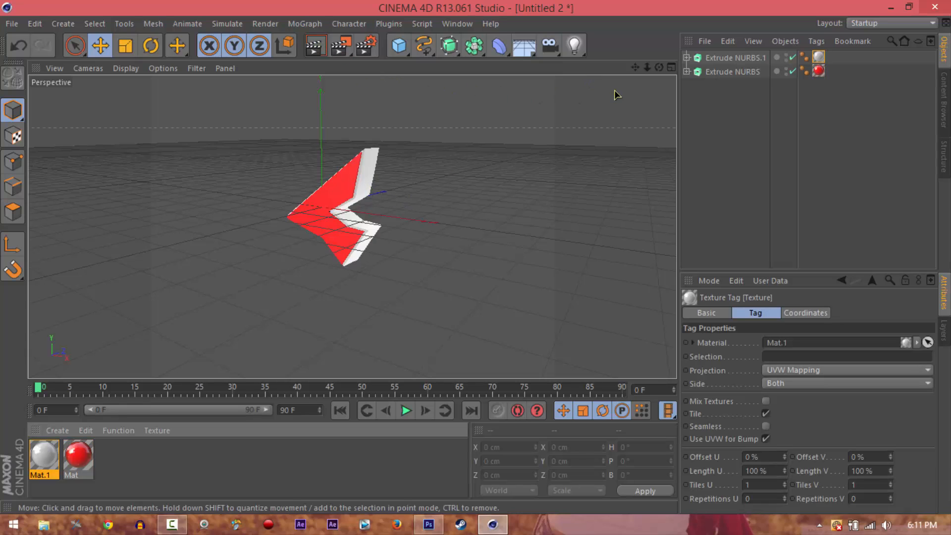
# Render the perspective view of the textured logo from two angles to check its materials
pyautogui.moveTo(647, 68); pyautogui.dragTo(476, 260)
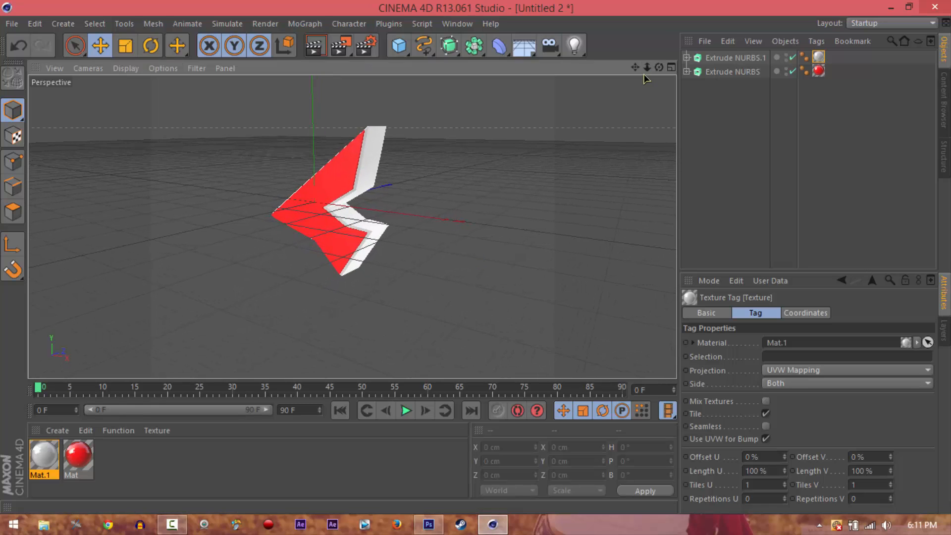
pyautogui.moveTo(635, 67); pyautogui.dragTo(477, 263)
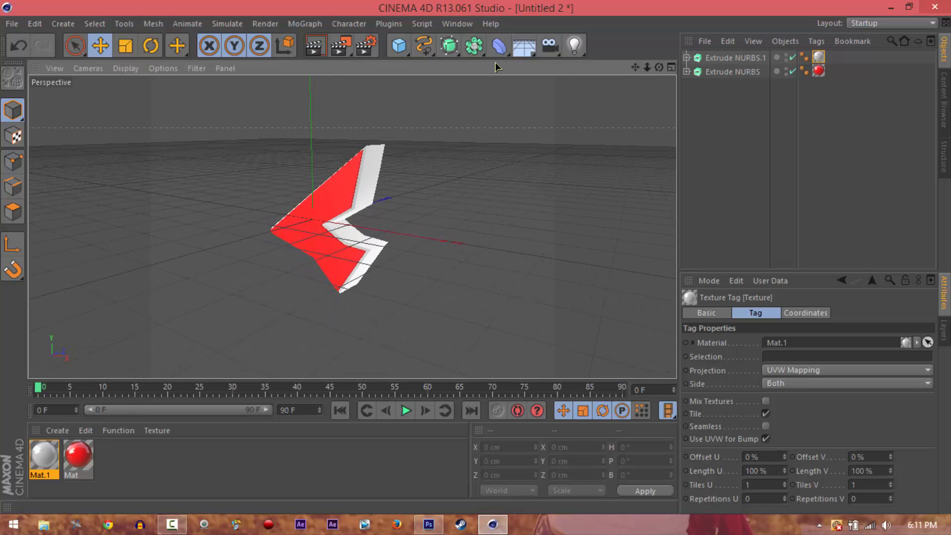
pyautogui.click(315, 47)
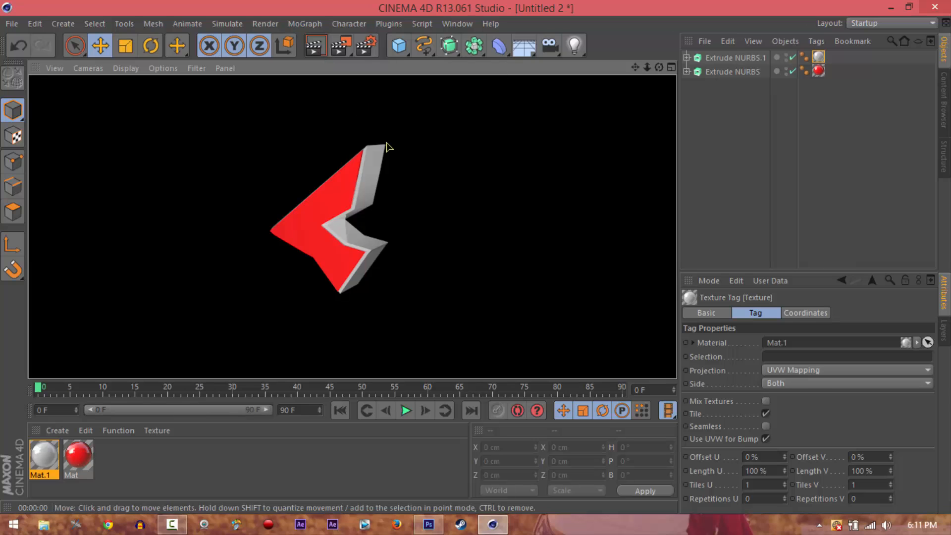
pyautogui.moveTo(659, 68); pyautogui.dragTo(478, 263)
pyautogui.click(316, 47)
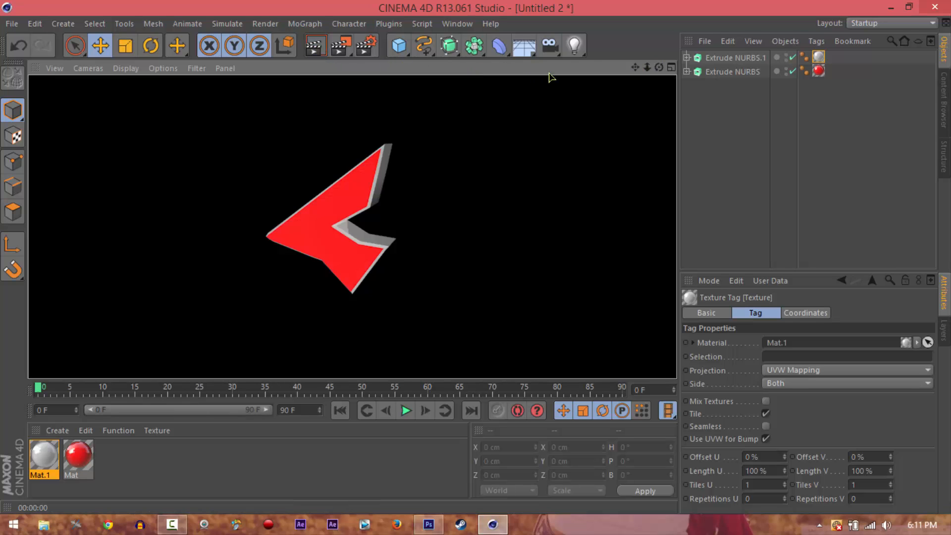
# Render the perspective view of the textured logo from a slightly shifted viewpoint
pyautogui.moveTo(635, 67); pyautogui.dragTo(477, 259)
pyautogui.click(317, 48)
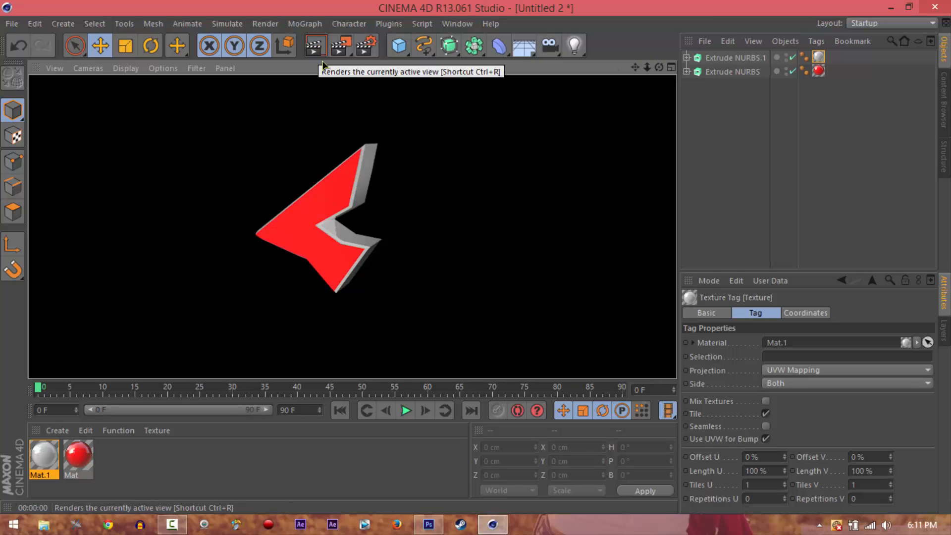
pyautogui.click(517, 208)
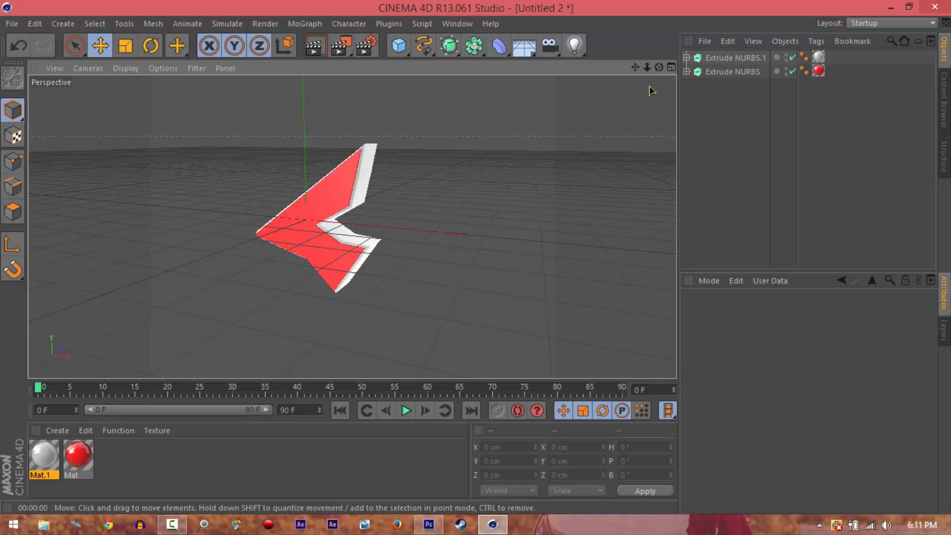
# Add a light, move it to about Y -72 cm and Z -20 cm, and render the view to check it
pyautogui.moveTo(647, 68)
pyautogui.mouseDown()
pyautogui.moveTo(476, 258)
pyautogui.moveTo(636, 68)
pyautogui.mouseUp()
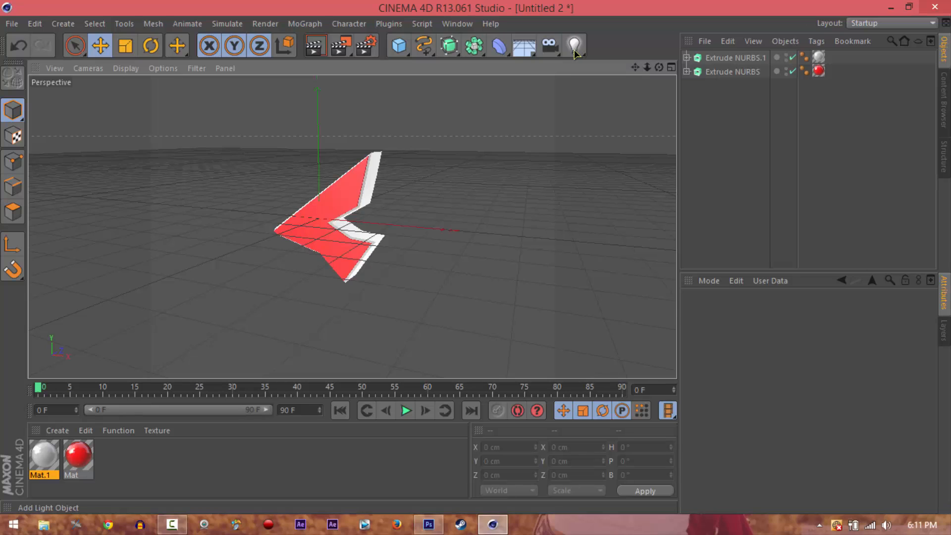
pyautogui.moveTo(575, 53); pyautogui.dragTo(609, 70)
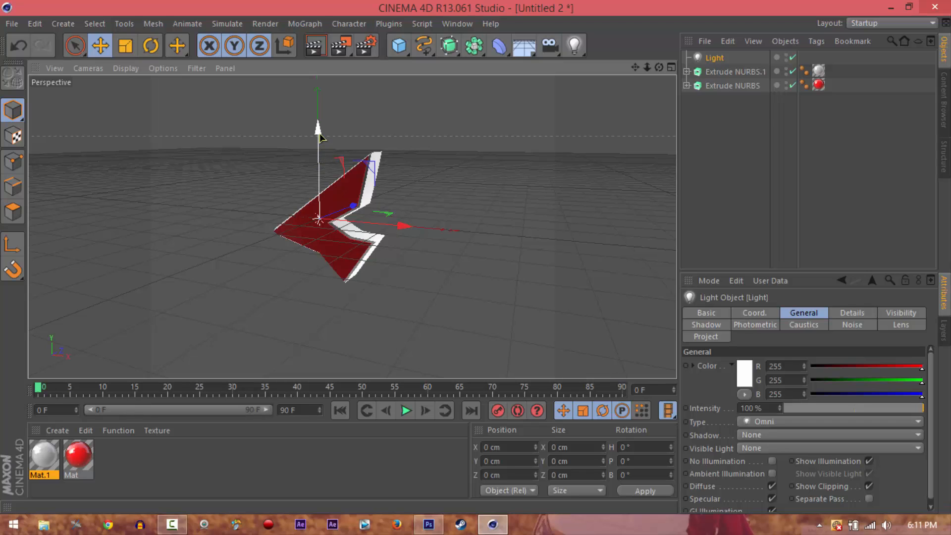
pyautogui.moveTo(320, 137); pyautogui.dragTo(351, 231)
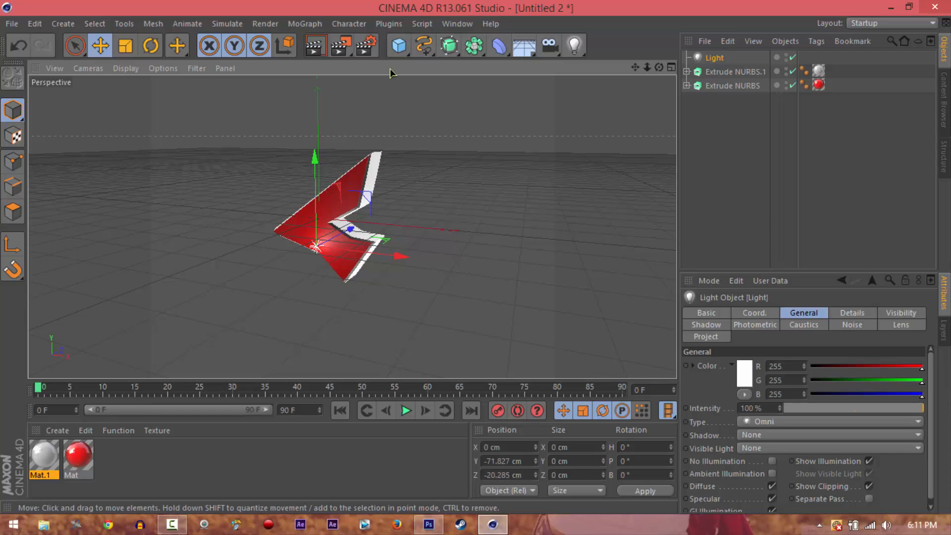
pyautogui.click(315, 45)
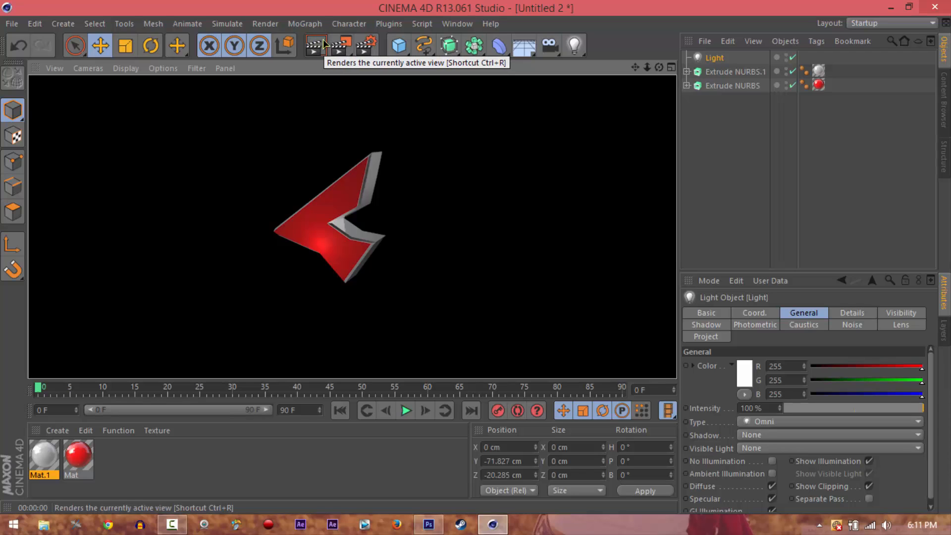
pyautogui.click(727, 112)
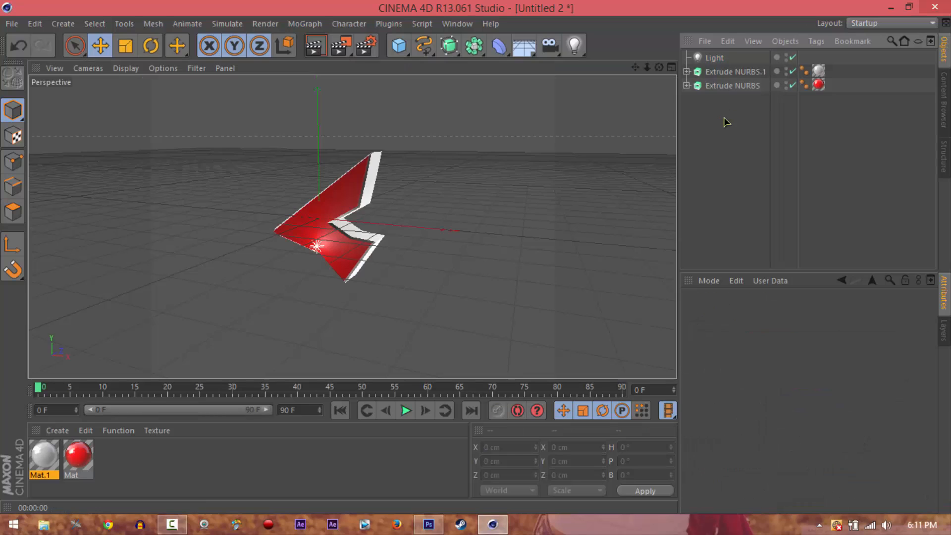
# Duplicate the light and move the copy above the logo to about X 310 cm, Y 298 cm
pyautogui.click(710, 59)
pyautogui.hotkey('ctrl', 'c')
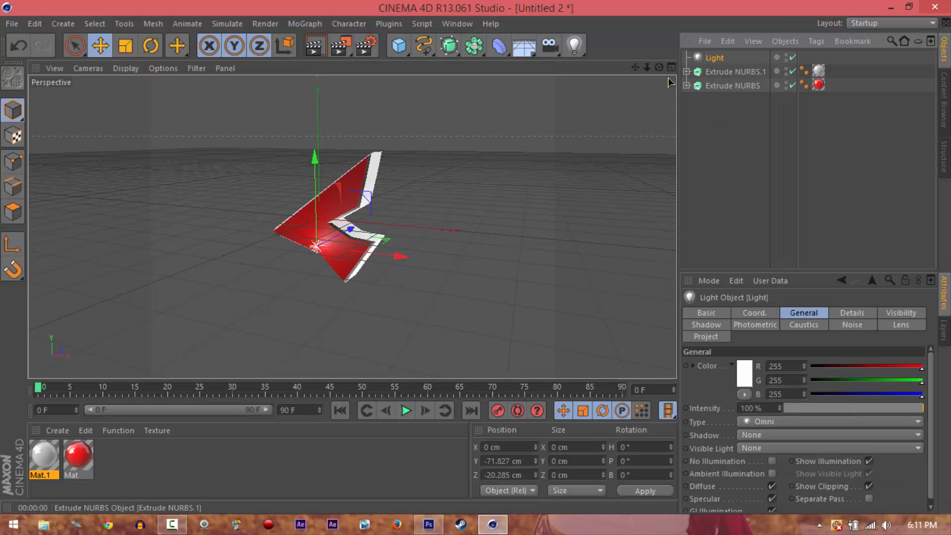
pyautogui.hotkey('ctrl', 'v')
pyautogui.moveTo(406, 256); pyautogui.dragTo(521, 270)
pyautogui.moveTo(436, 193); pyautogui.dragTo(448, 191)
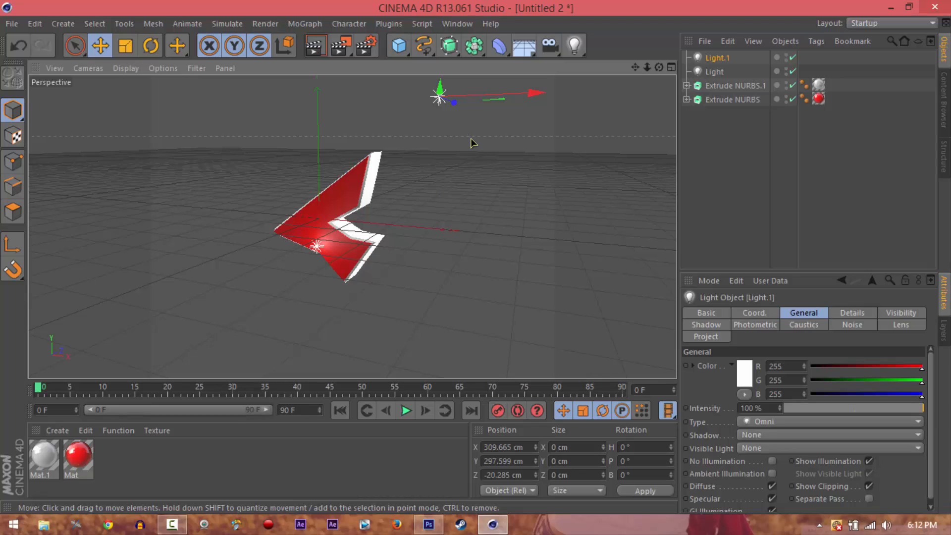
# Duplicate the upper light, move the copy along X to about -197 cm, and render the view
pyautogui.hotkey('ctrl', 'c')
pyautogui.hotkey('ctrl', 'v')
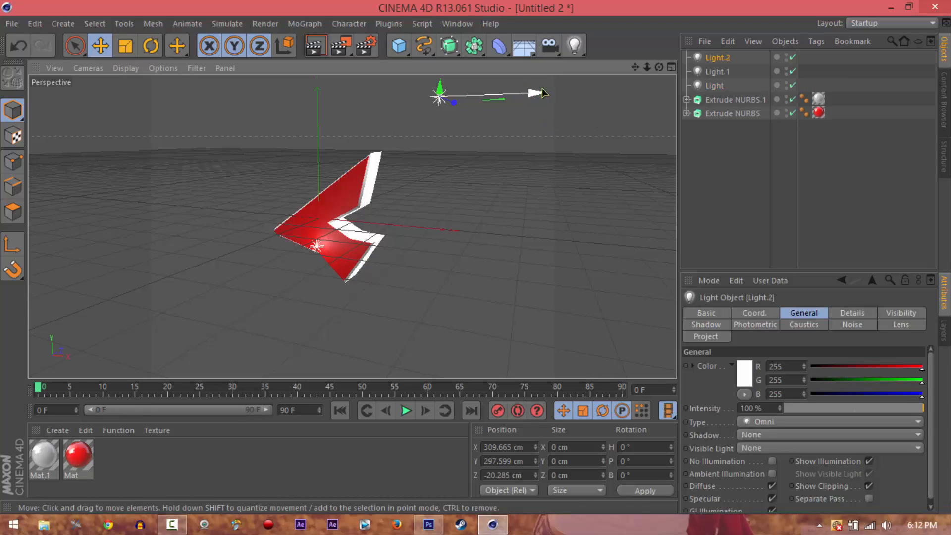
pyautogui.moveTo(530, 92); pyautogui.dragTo(294, 93)
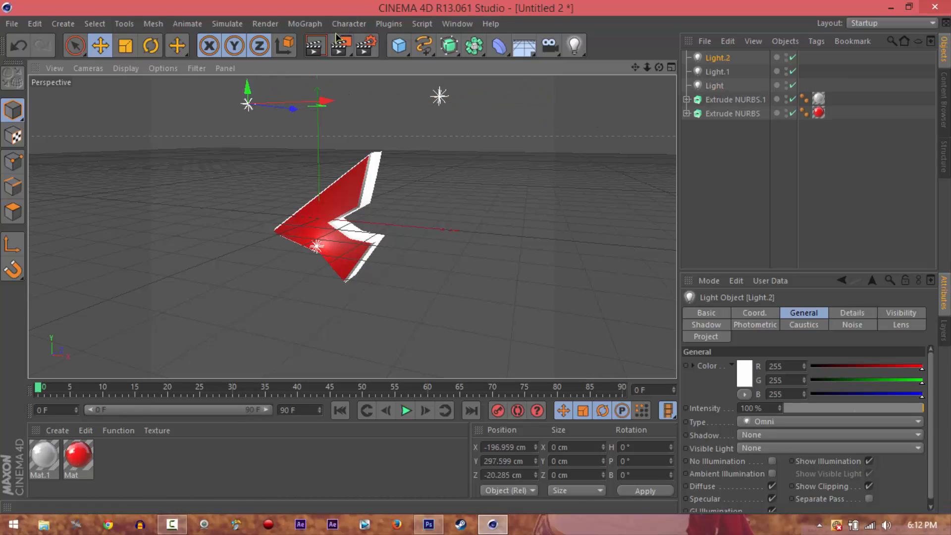
pyautogui.click(320, 52)
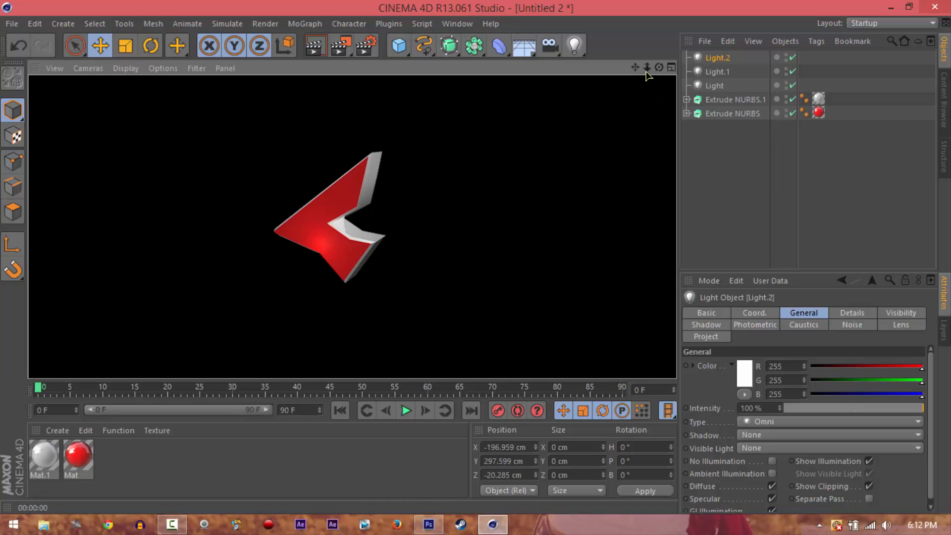
pyautogui.click(724, 141)
# Render a closer perspective view of the logo to check the three-light setup
pyautogui.moveTo(646, 68); pyautogui.dragTo(480, 263)
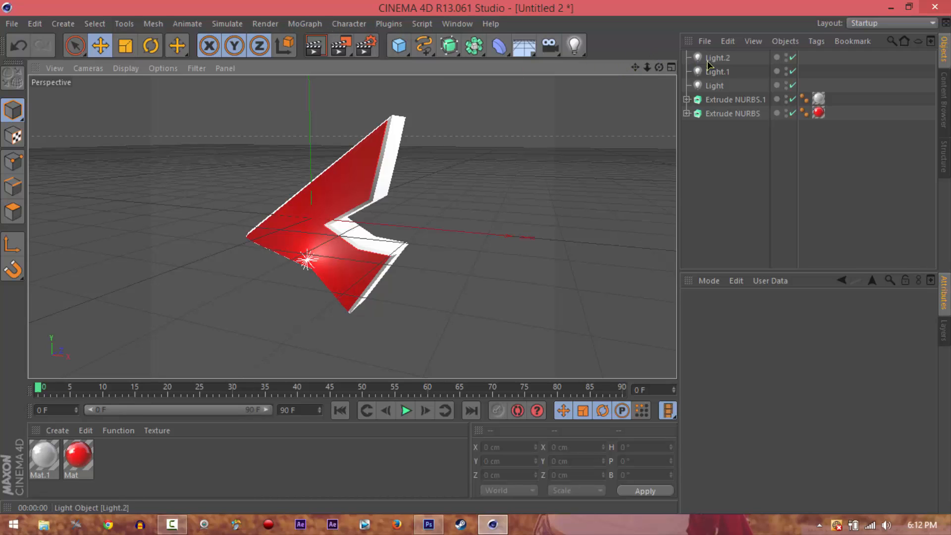
pyautogui.click(315, 47)
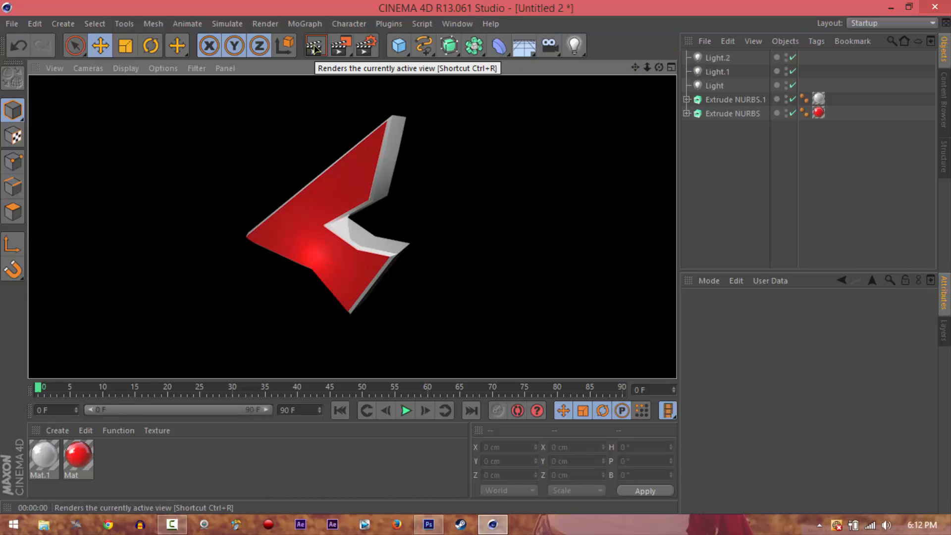
pyautogui.click(753, 227)
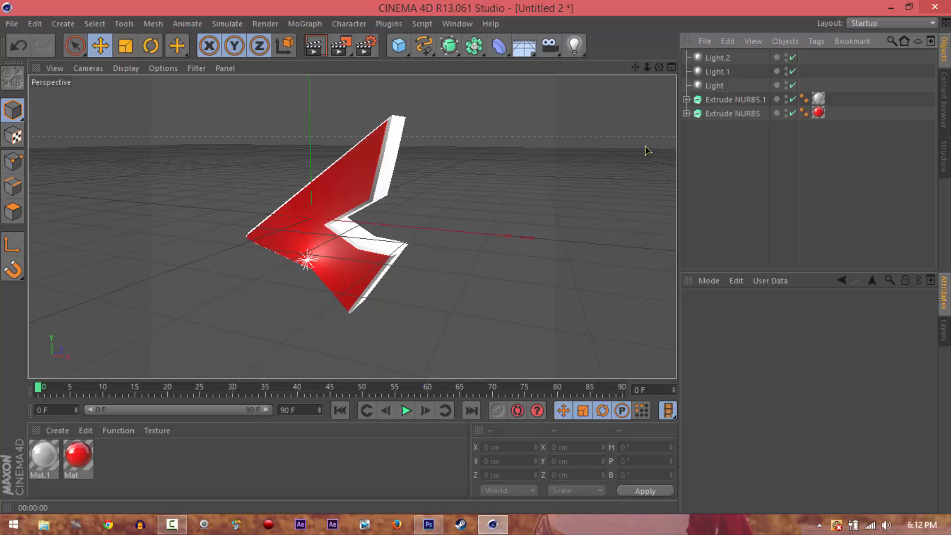
# Set the render output width to 600 pixels and the frame range from frame 1 to frame 1
pyautogui.click(371, 45)
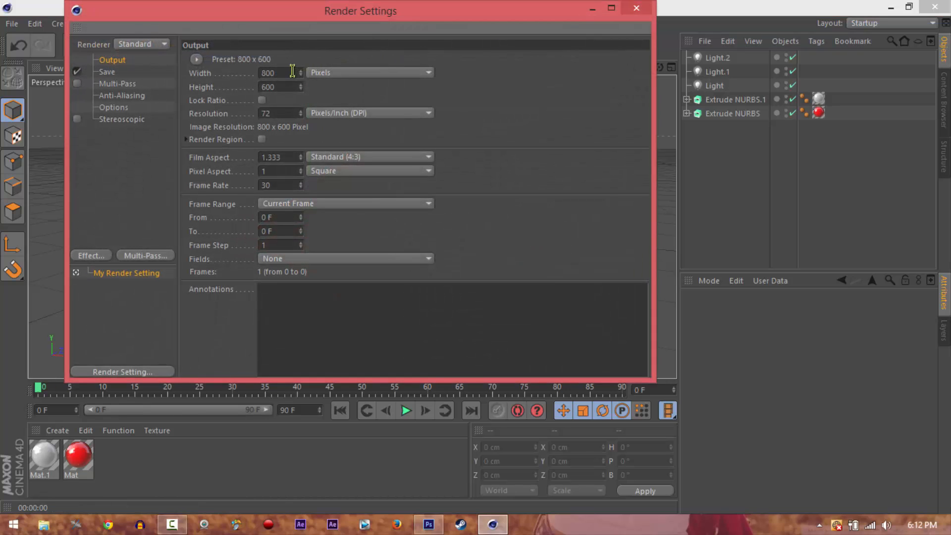
pyautogui.moveTo(292, 71); pyautogui.dragTo(192, 68)
pyautogui.write('600')
pyautogui.press('Return')
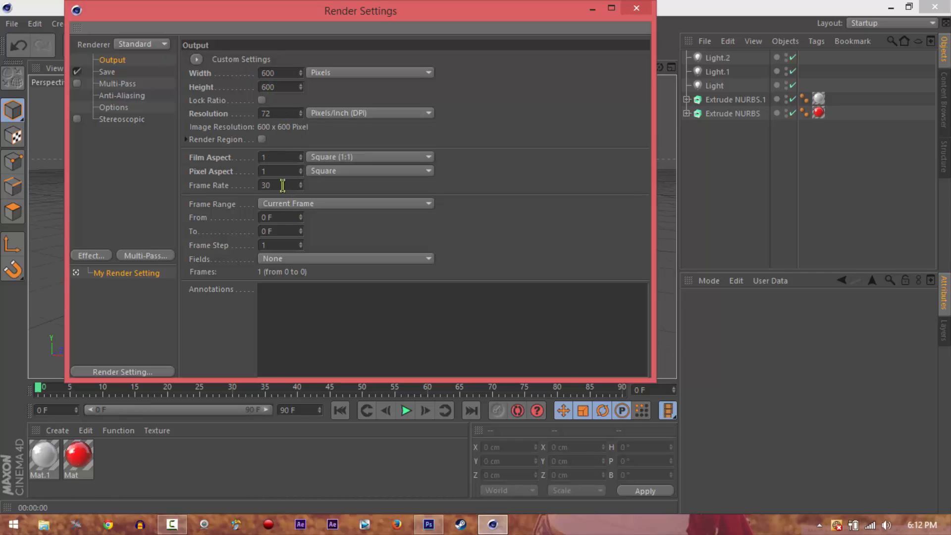
pyautogui.moveTo(286, 219); pyautogui.dragTo(129, 209)
pyautogui.press('Tab')
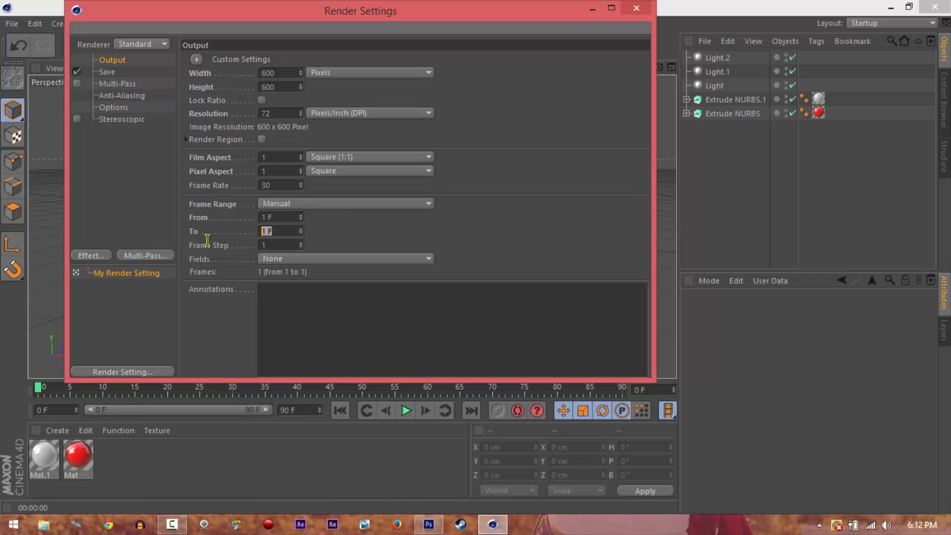
pyautogui.click(291, 230)
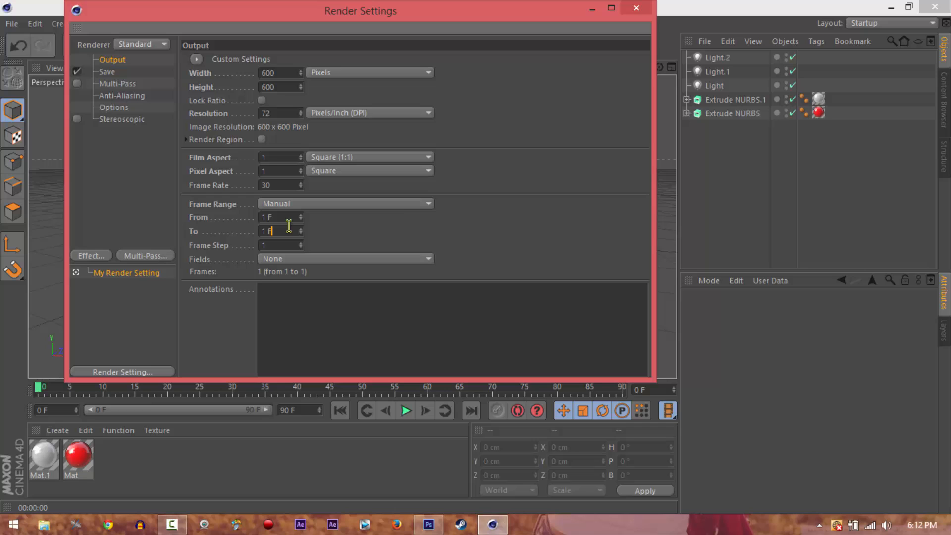
# Enable the alpha channel for the saved render and set its format to PNG
pyautogui.click(106, 73)
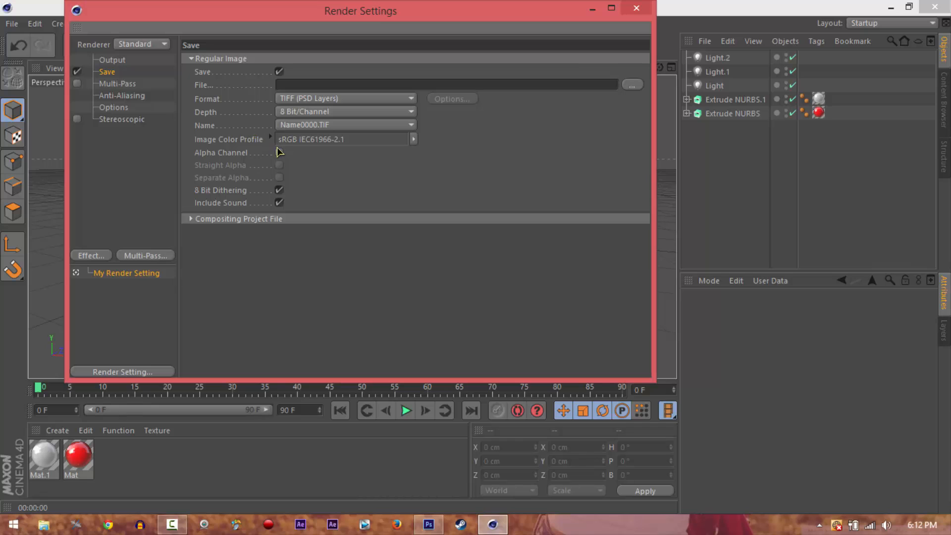
pyautogui.click(279, 152)
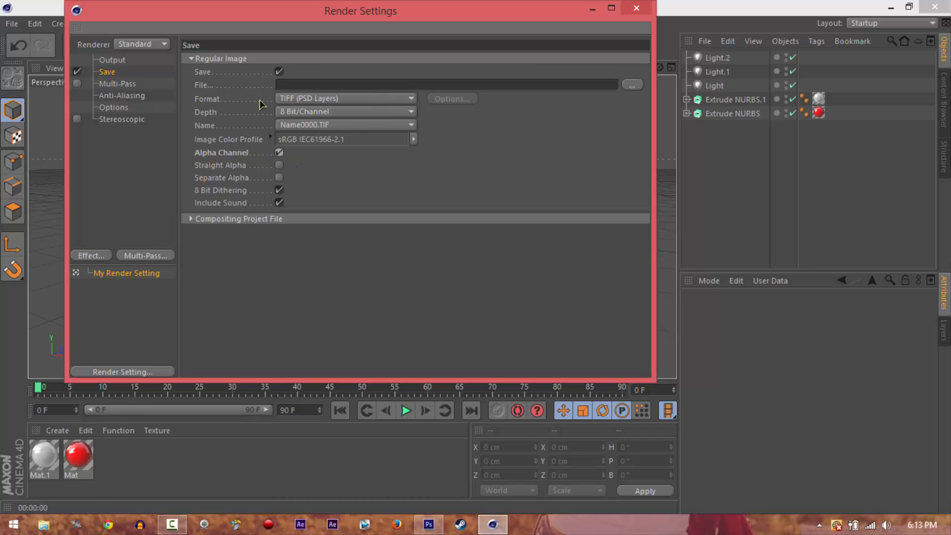
pyautogui.click(293, 98)
pyautogui.click(239, 103)
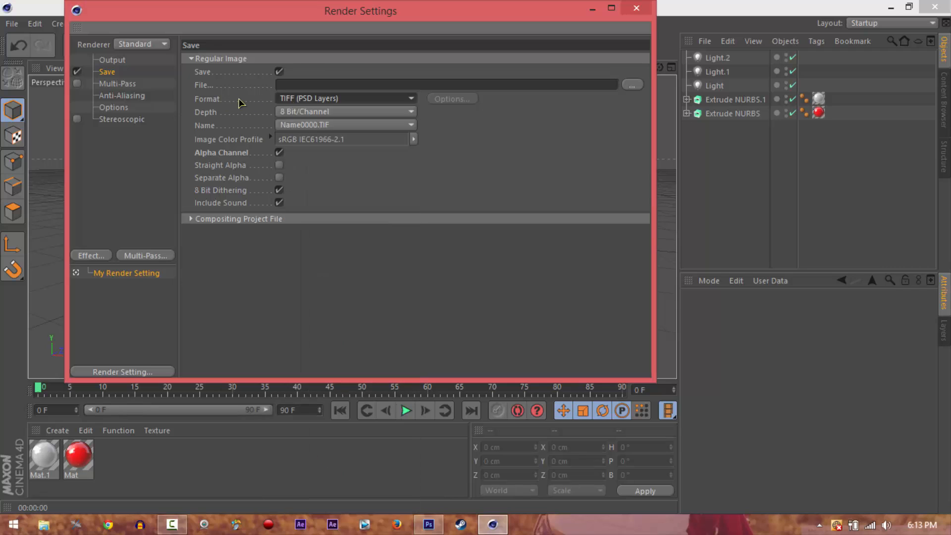
pyautogui.click(300, 101)
pyautogui.click(321, 223)
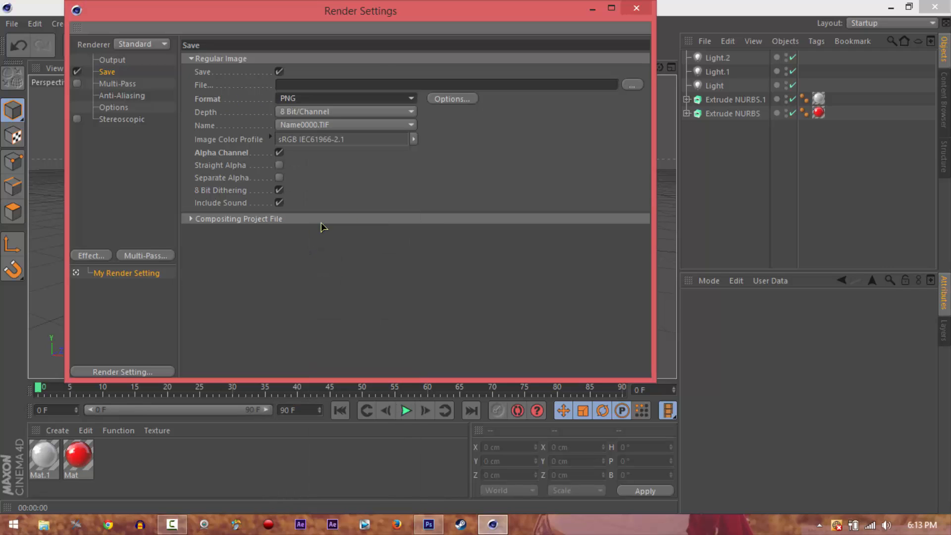
# Set the render's output file to LOGOGOGO on the Desktop and close the render settings
pyautogui.click(629, 85)
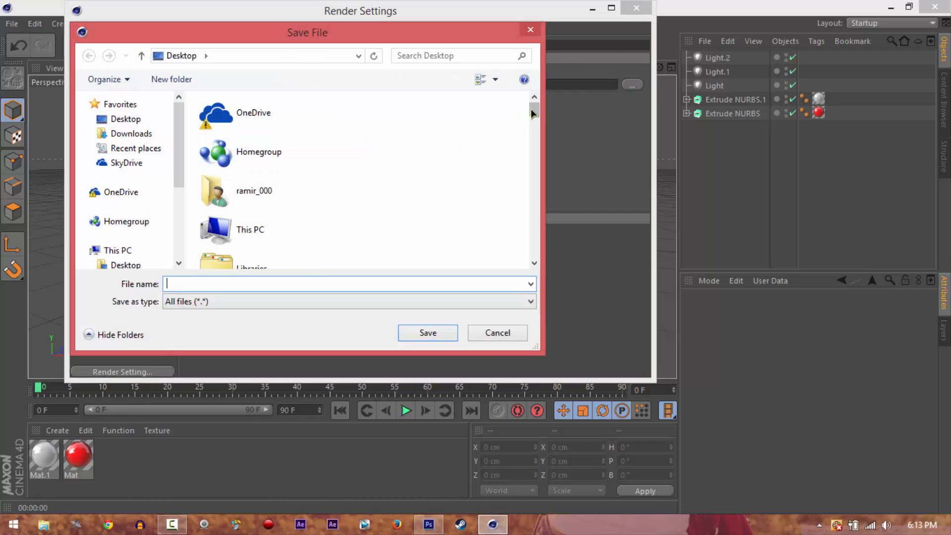
pyautogui.moveTo(531, 113); pyautogui.dragTo(531, 119)
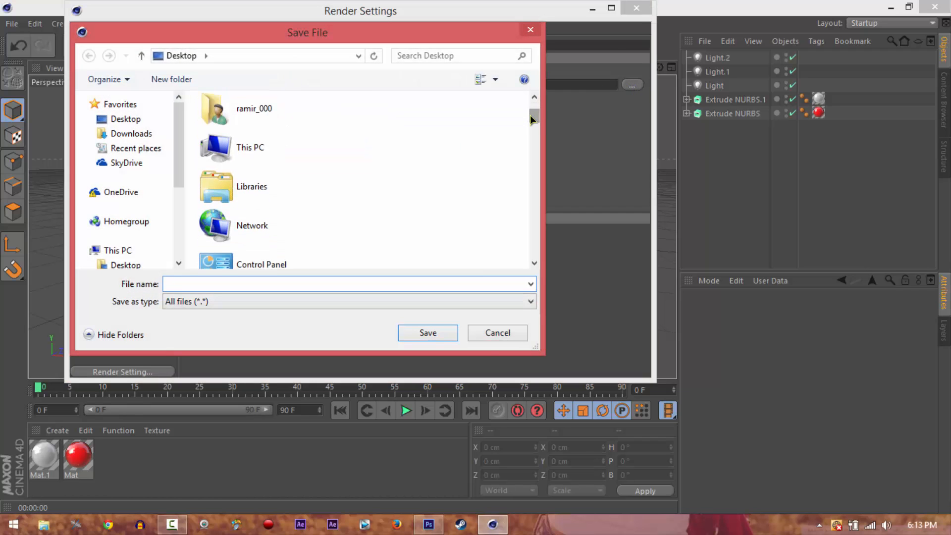
pyautogui.write('LOGOGOGO')
pyautogui.press('Return')
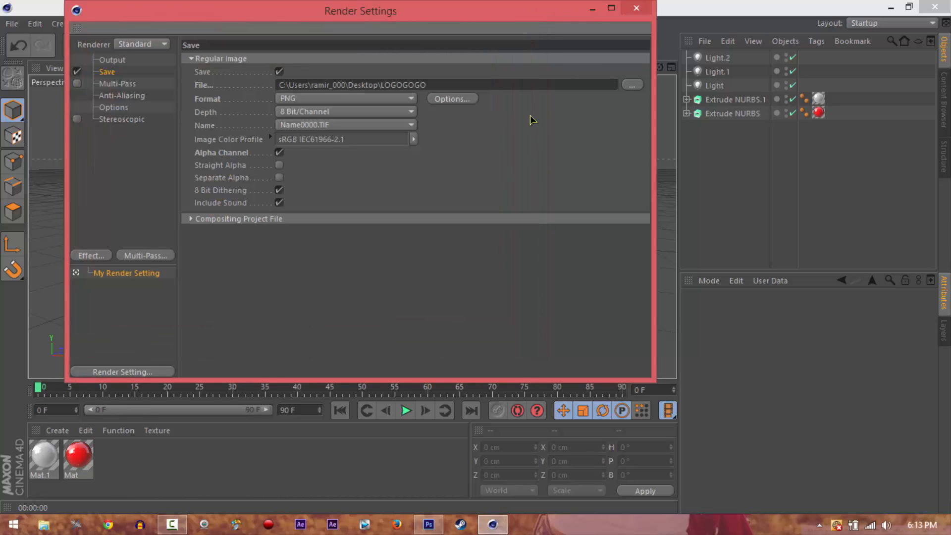
pyautogui.click(637, 7)
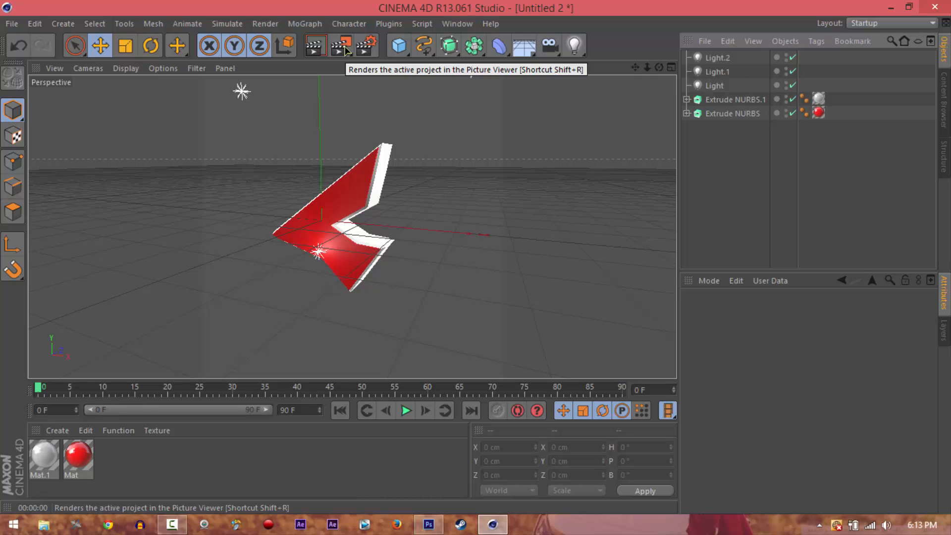
# Render the project in the Picture Viewer and check the saved LOGOGOGO image from the desktop
pyautogui.click(342, 46)
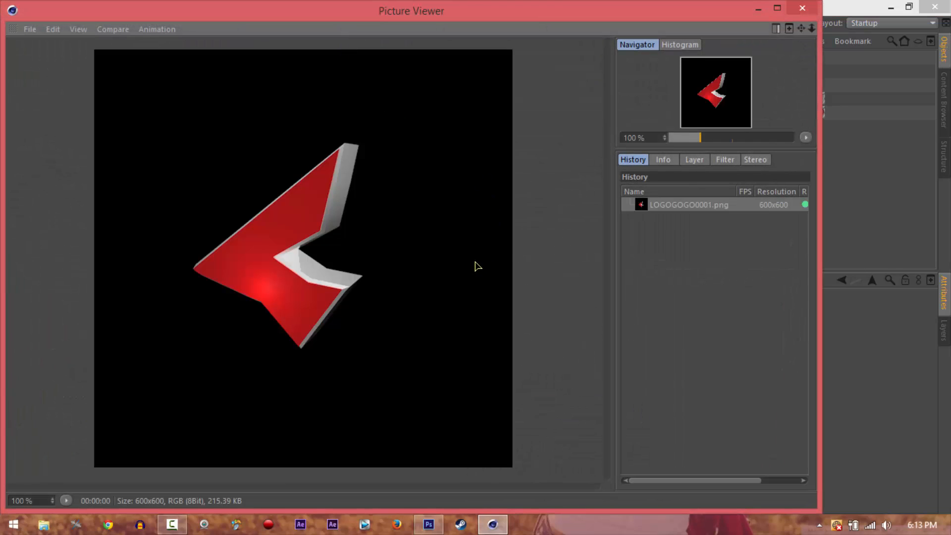
pyautogui.click(758, 8)
pyautogui.click(891, 8)
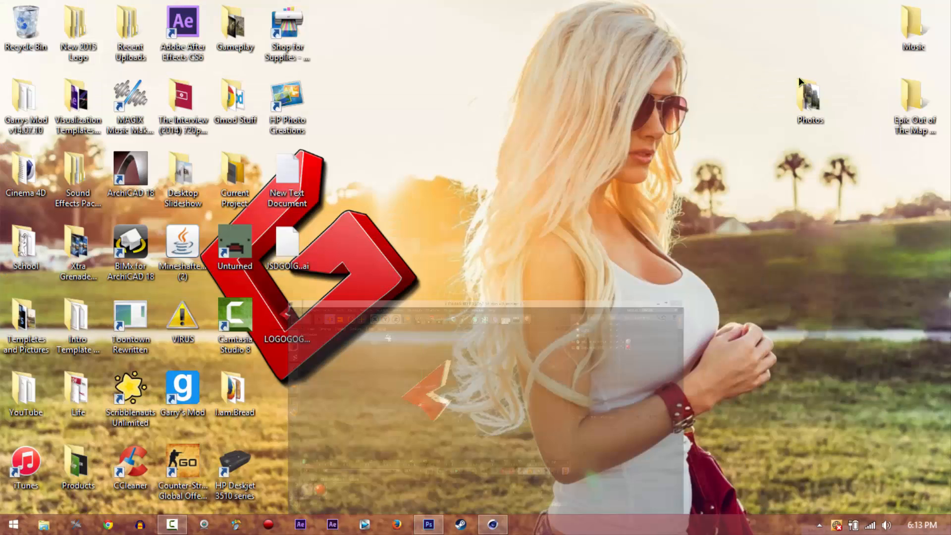
pyautogui.doubleClick(278, 329)
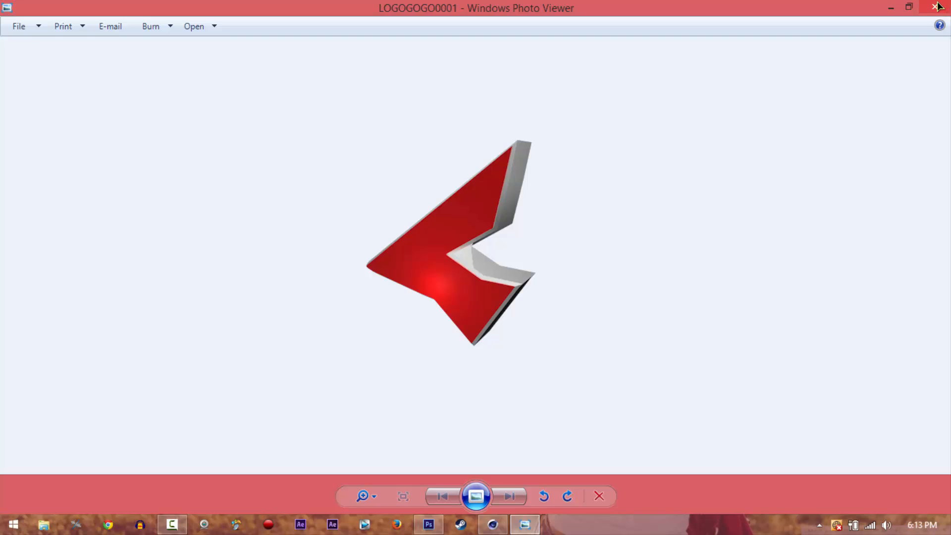
pyautogui.click(937, 6)
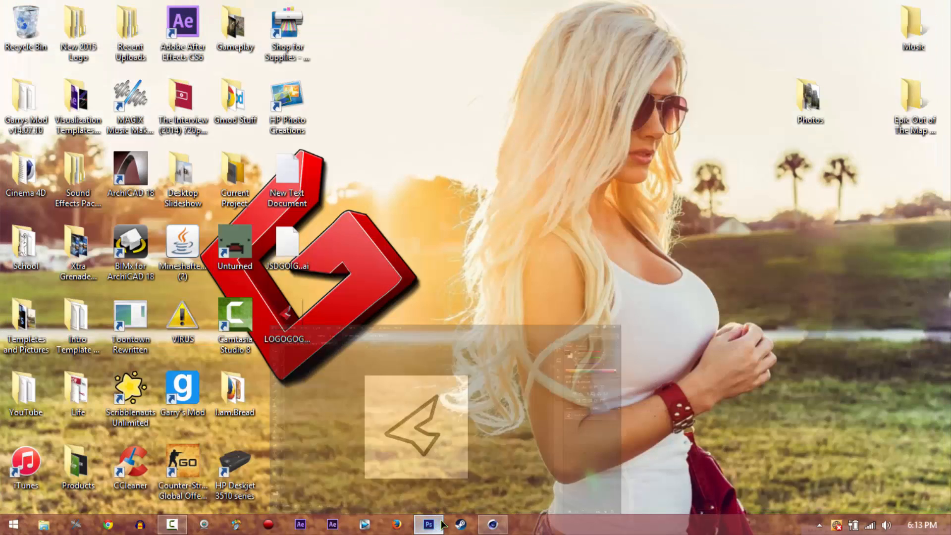
# Switch to Photoshop and save the logo outline document to the Desktop as jhbdsfjhdsgkjdfagfd in PSD format with maximum compatibility
pyautogui.click(431, 521)
pyautogui.click(813, 228)
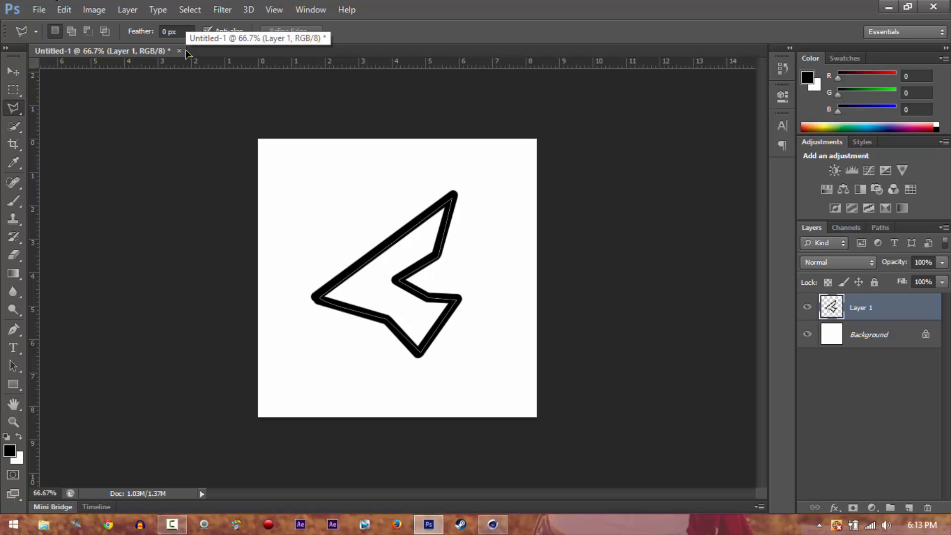
pyautogui.click(39, 9)
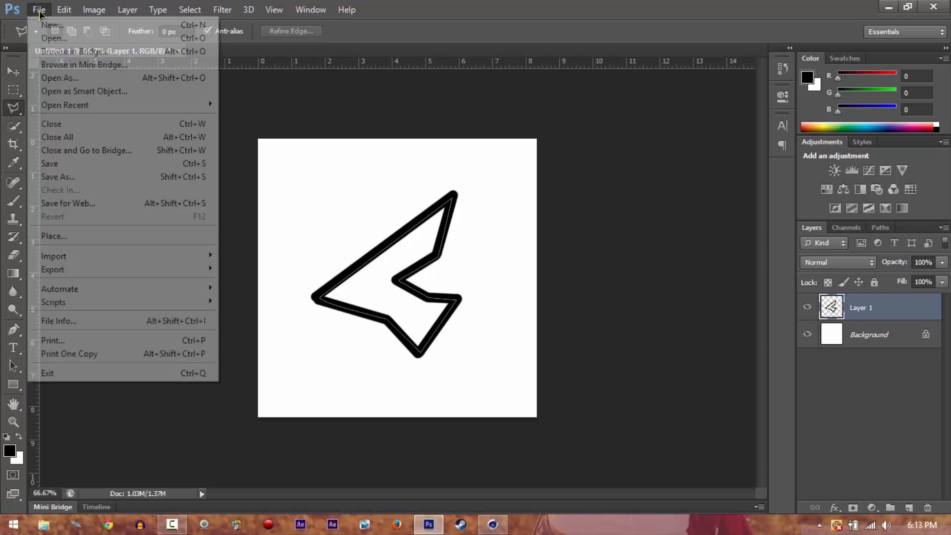
pyautogui.click(71, 178)
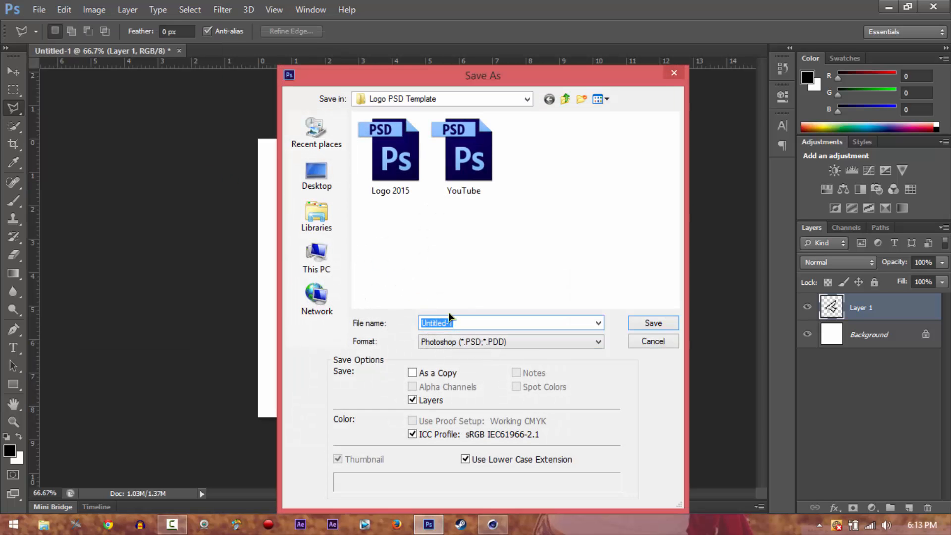
pyautogui.click(317, 174)
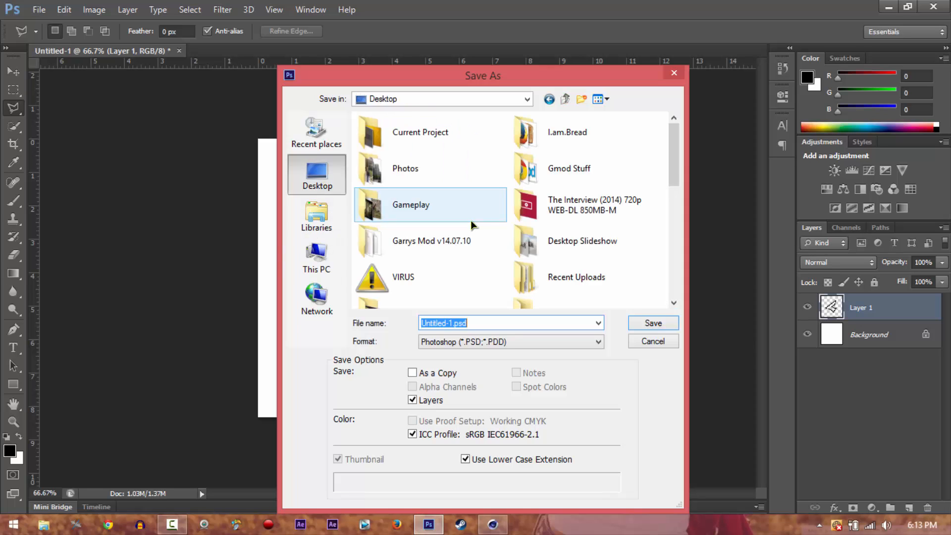
pyautogui.write('jhbdsfjhdsgkjdfagfd')
pyautogui.press('Return')
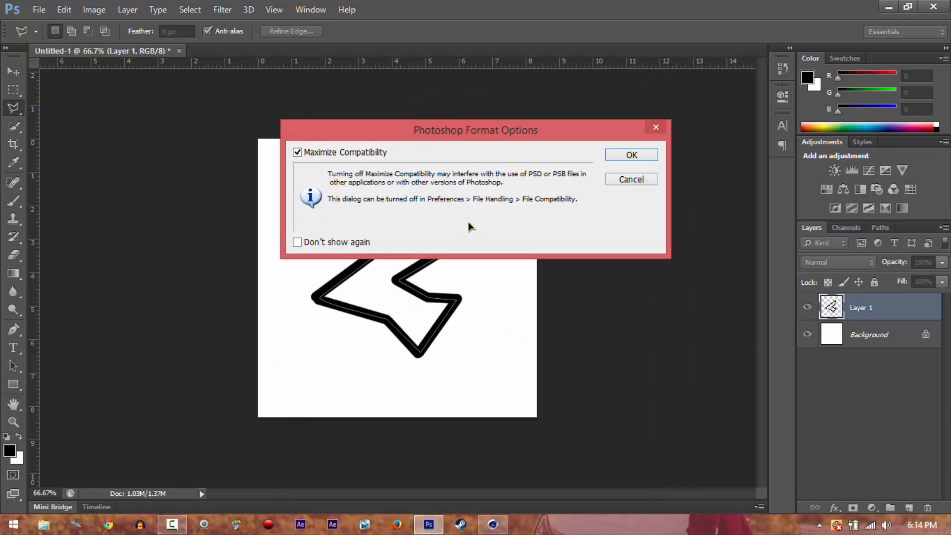
pyautogui.press('Return')
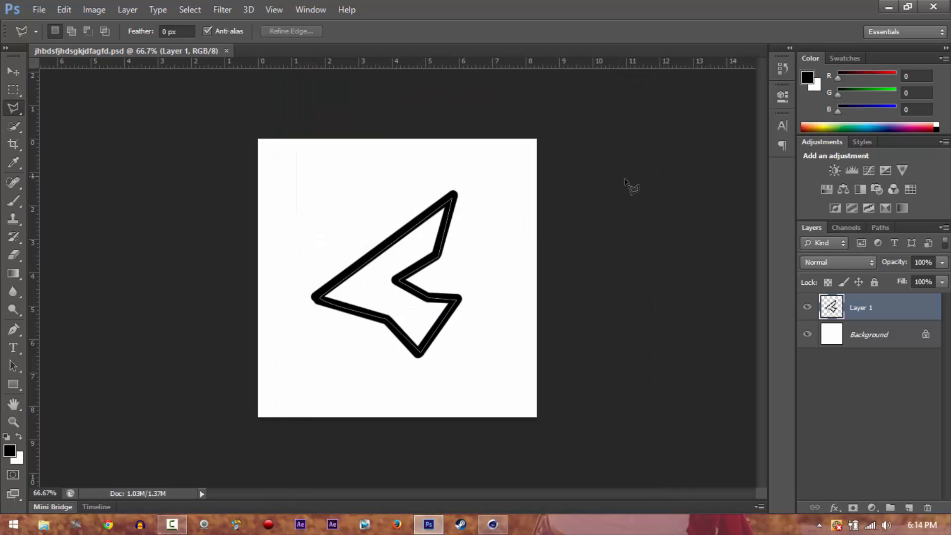
pyautogui.click(888, 7)
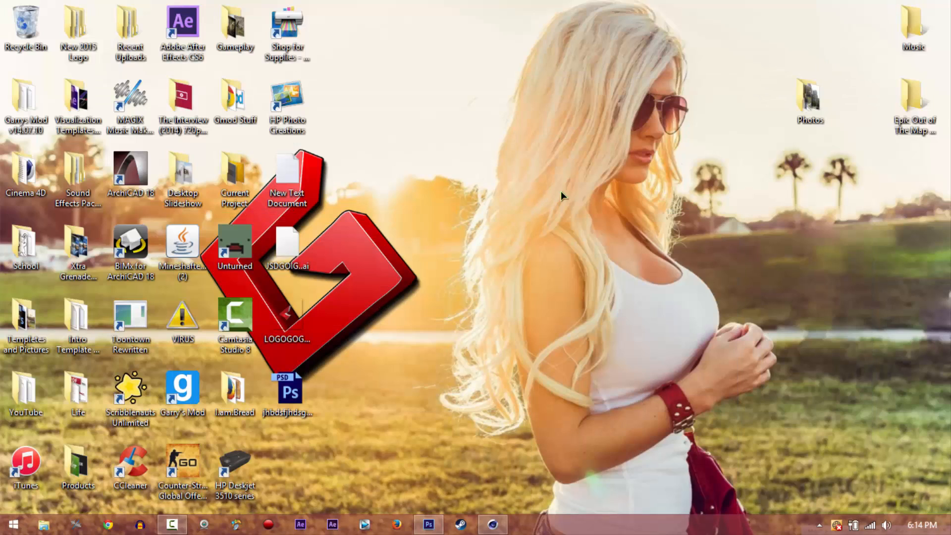
pyautogui.click(428, 528)
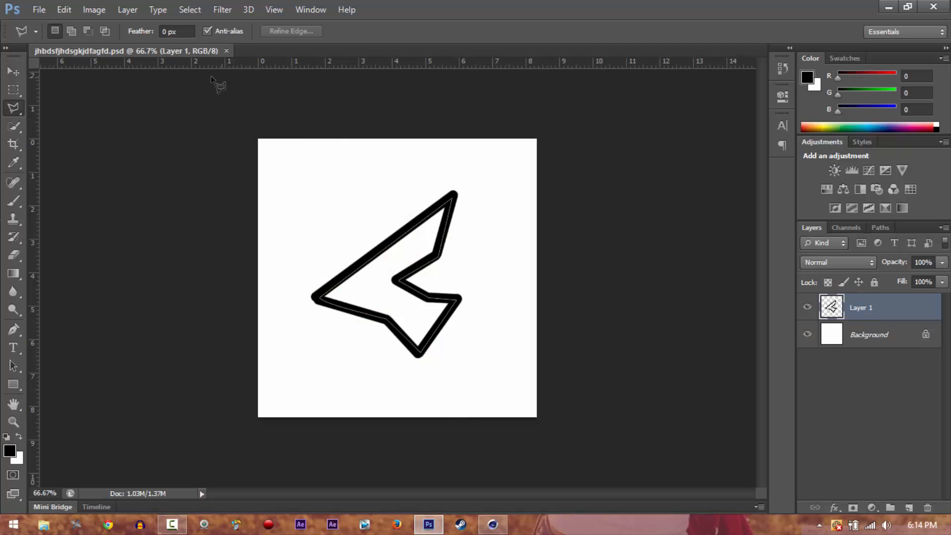
# Close the outline document and create a new 600 × 600 pixel white document with an additional empty layer
pyautogui.click(226, 50)
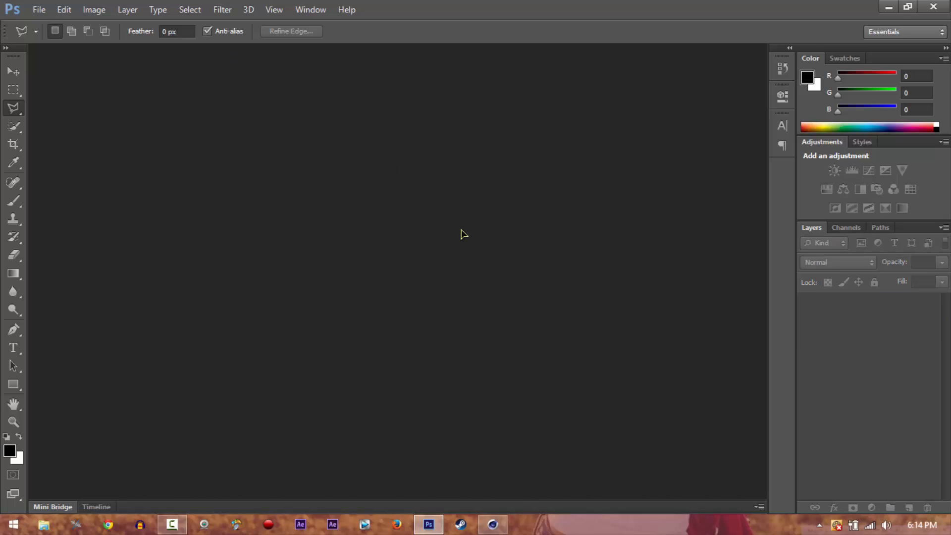
pyautogui.click(40, 9)
pyautogui.click(61, 27)
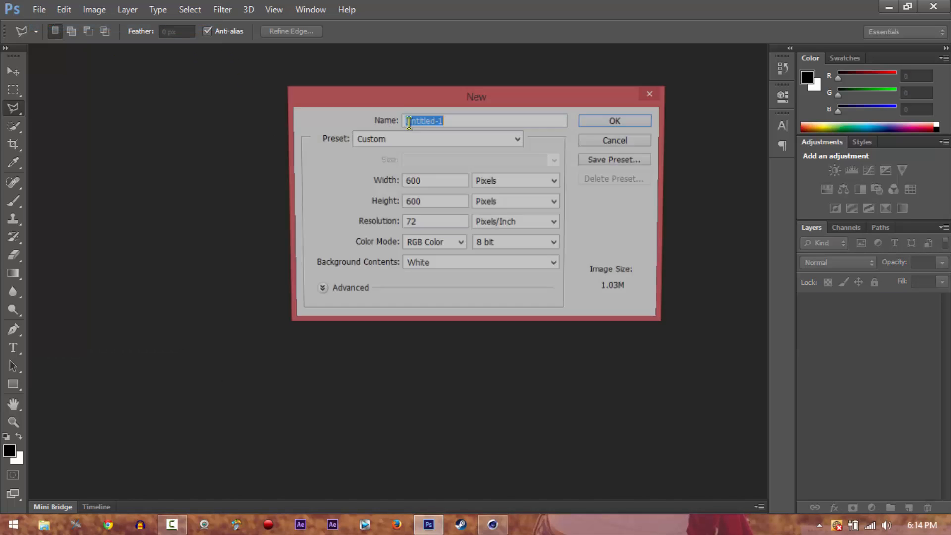
pyautogui.click(633, 124)
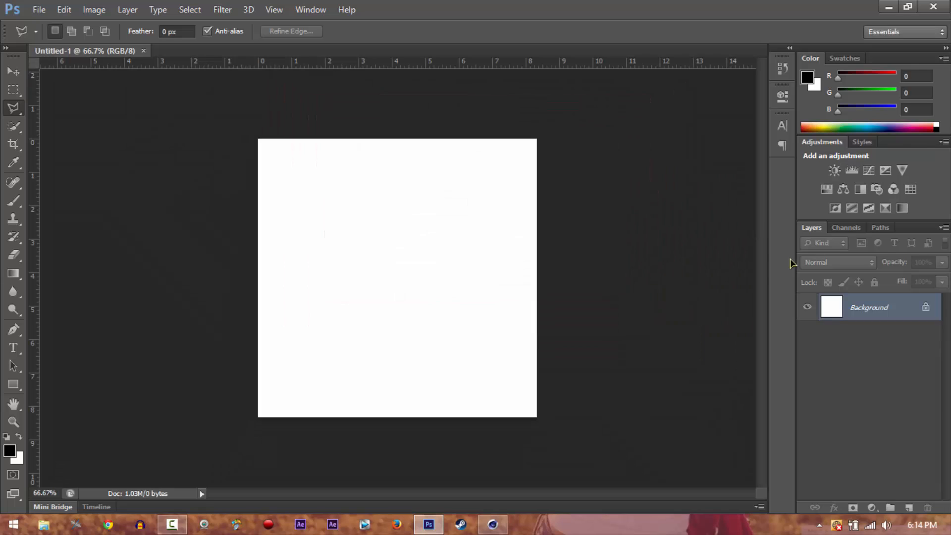
pyautogui.click(908, 507)
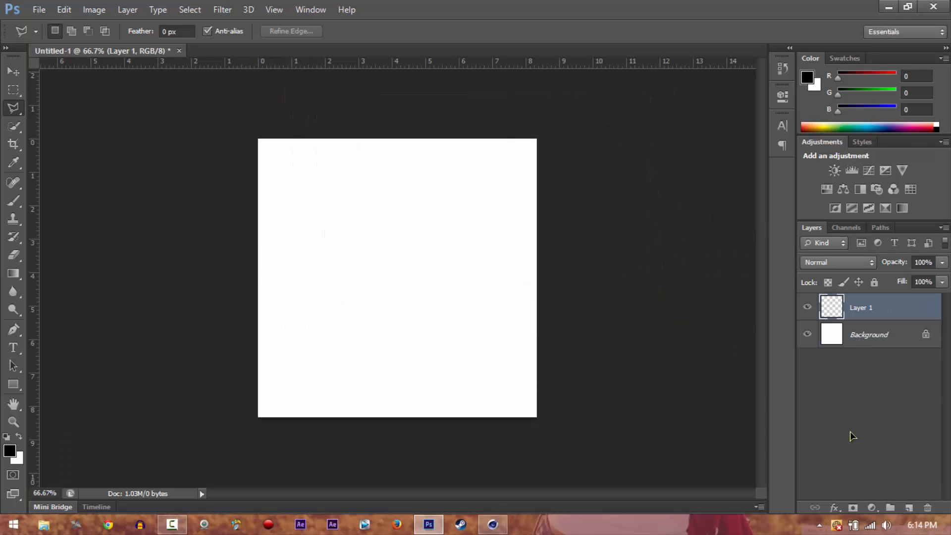
# Place the LOGOGOGO0001 image from the Desktop into the document and scale it proportionally to about 114.67%
pyautogui.click(39, 9)
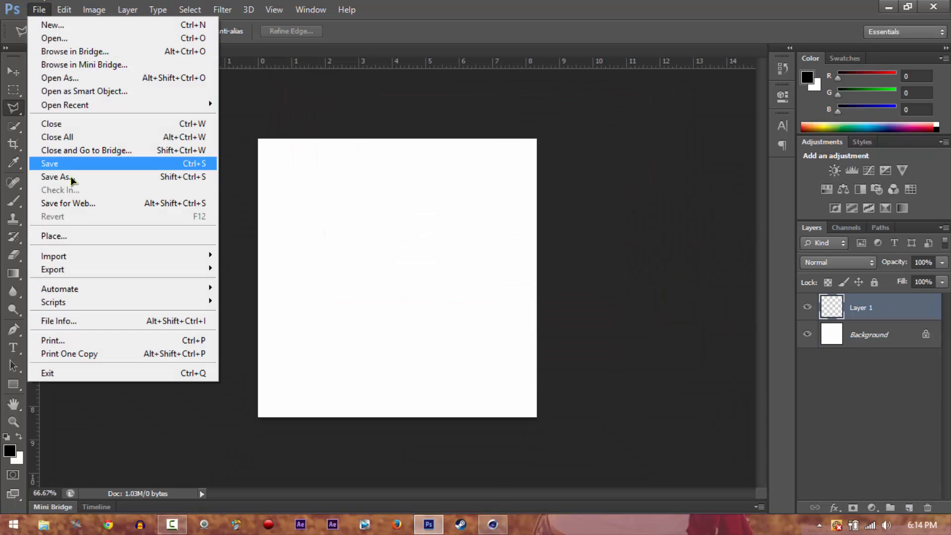
pyautogui.click(79, 236)
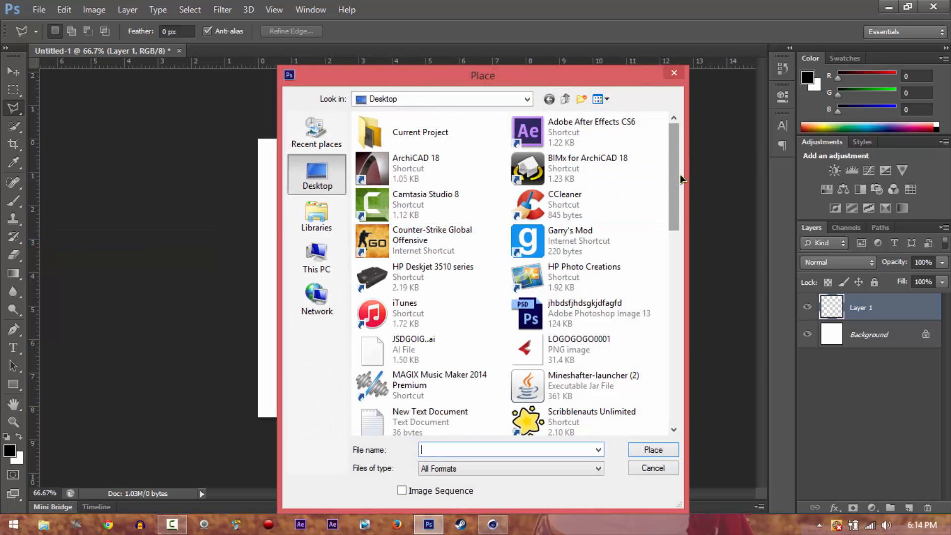
pyautogui.click(555, 359)
pyautogui.click(641, 451)
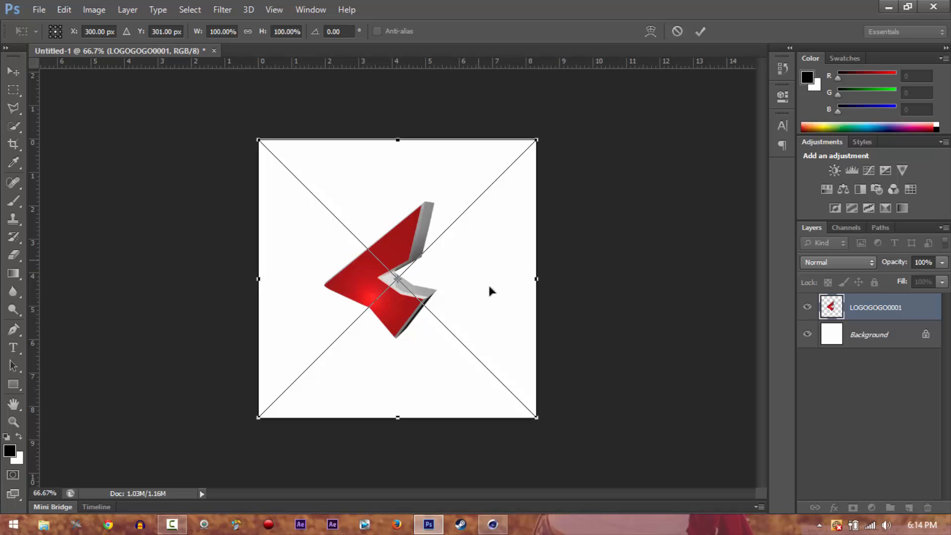
pyautogui.moveTo(534, 415); pyautogui.dragTo(577, 456)
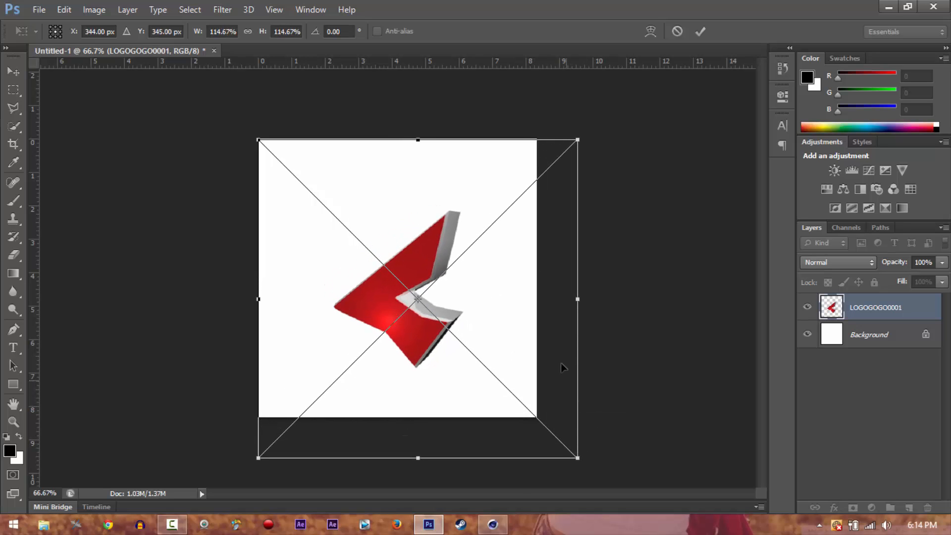
pyautogui.press('Return')
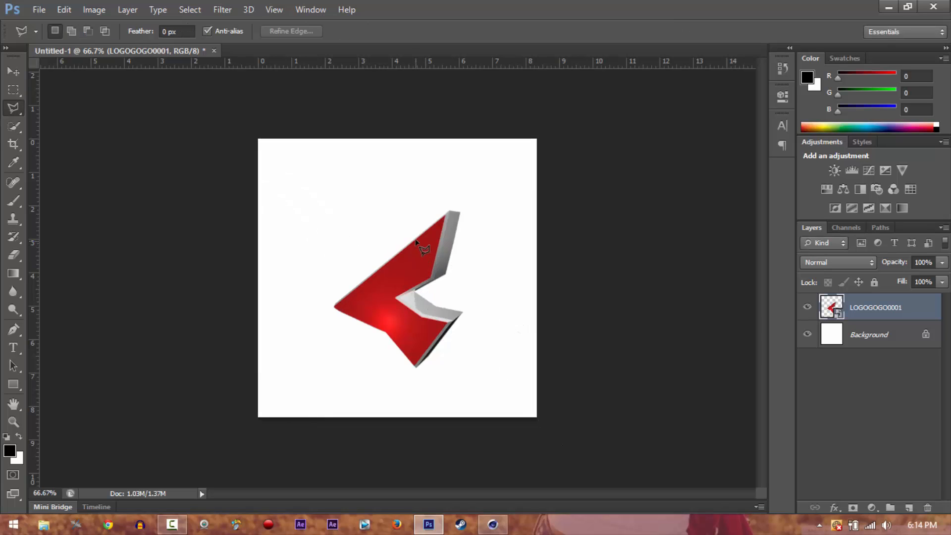
# Move the logo towards the canvas's lower-left corner and add a vertical and a horizontal guide through the canvas centre
pyautogui.click(392, 254)
pyautogui.press('Escape')
pyautogui.click(14, 72)
pyautogui.moveTo(420, 307); pyautogui.dragTo(294, 390)
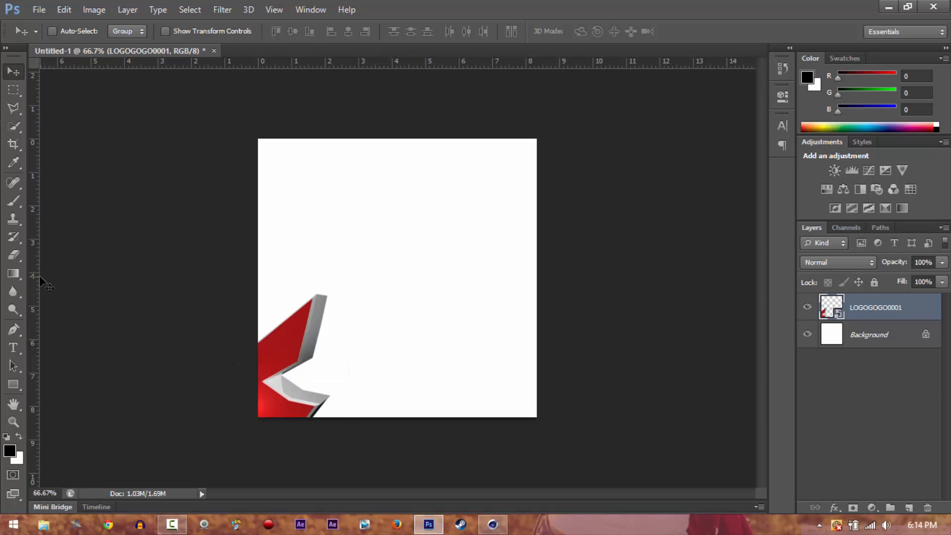
pyautogui.moveTo(65, 275); pyautogui.dragTo(396, 271)
pyautogui.moveTo(388, 64); pyautogui.dragTo(410, 278)
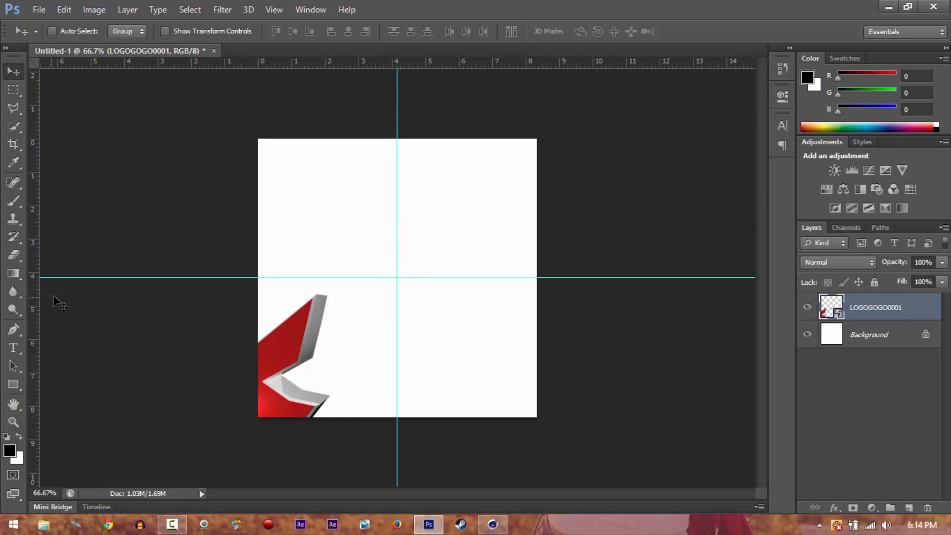
# Hide the document rulers and show them again
pyautogui.hotkey('ctrl', 'r')
pyautogui.hotkey('ctrl', 'r')
pyautogui.hotkey('ctrl', 'r')
pyautogui.moveTo(287, 52); pyautogui.dragTo(228, 51)
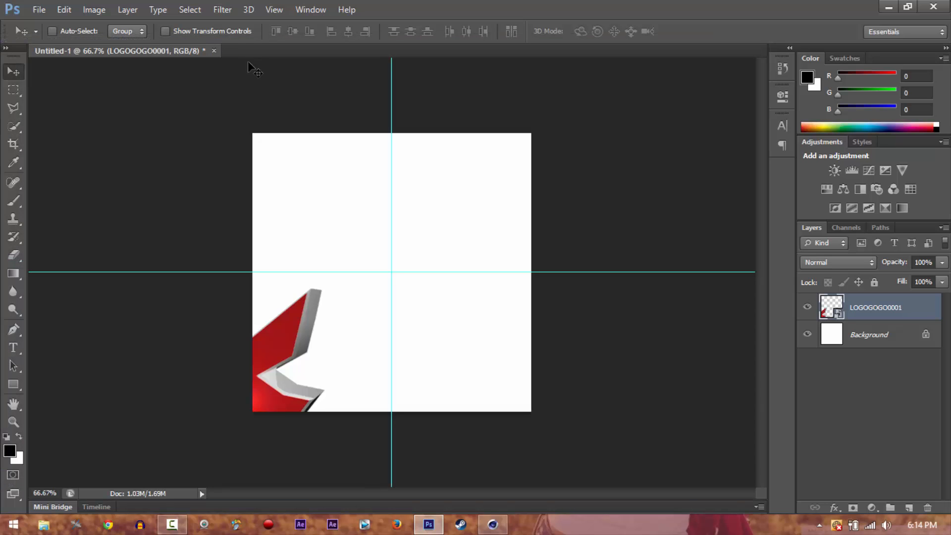
pyautogui.hotkey('ctrl', 'r')
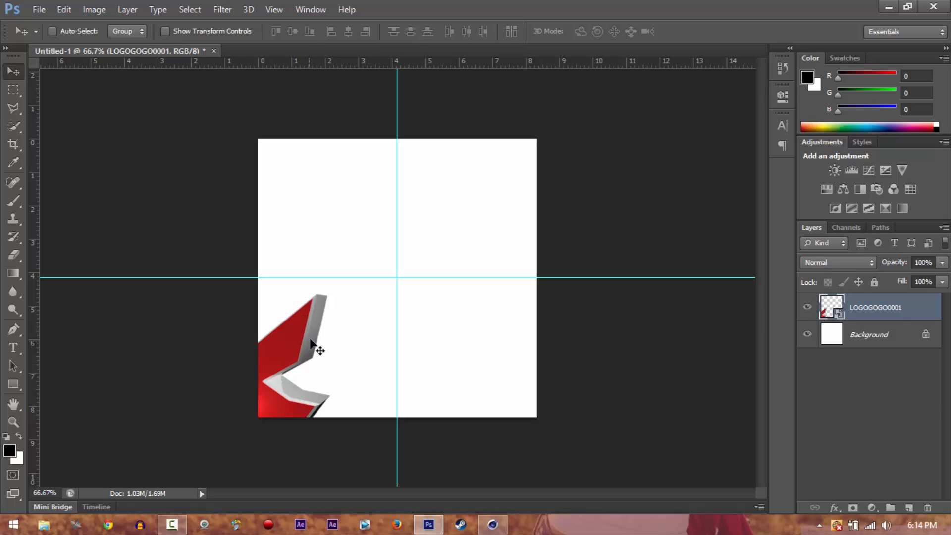
# Move the logo back onto the guides' intersection and add an empty layer between the Background and the logo
pyautogui.moveTo(310, 339); pyautogui.dragTo(436, 235)
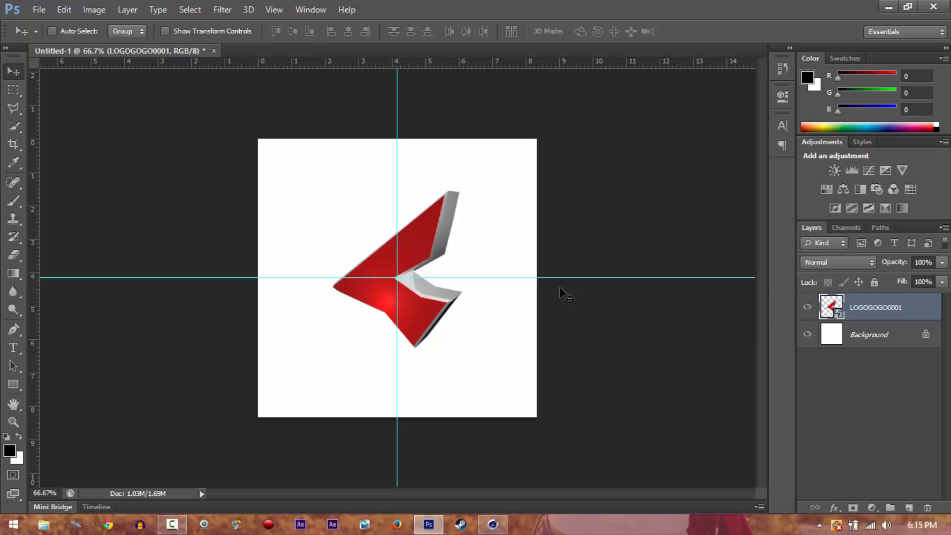
pyautogui.click(897, 344)
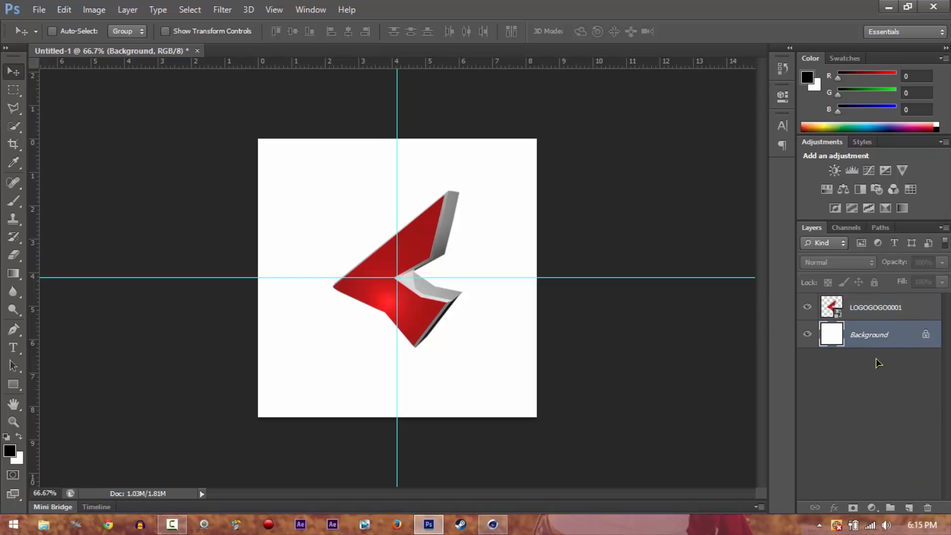
pyautogui.click(909, 507)
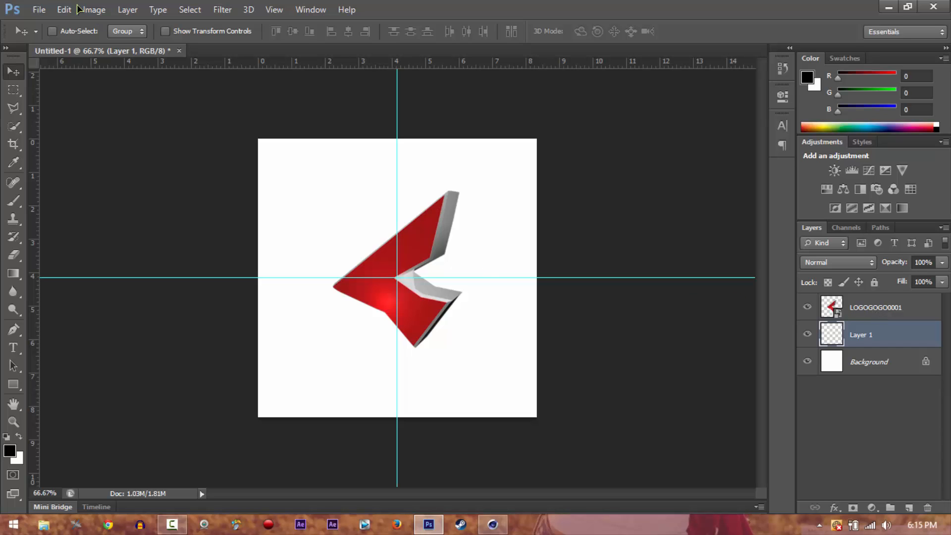
pyautogui.click(42, 10)
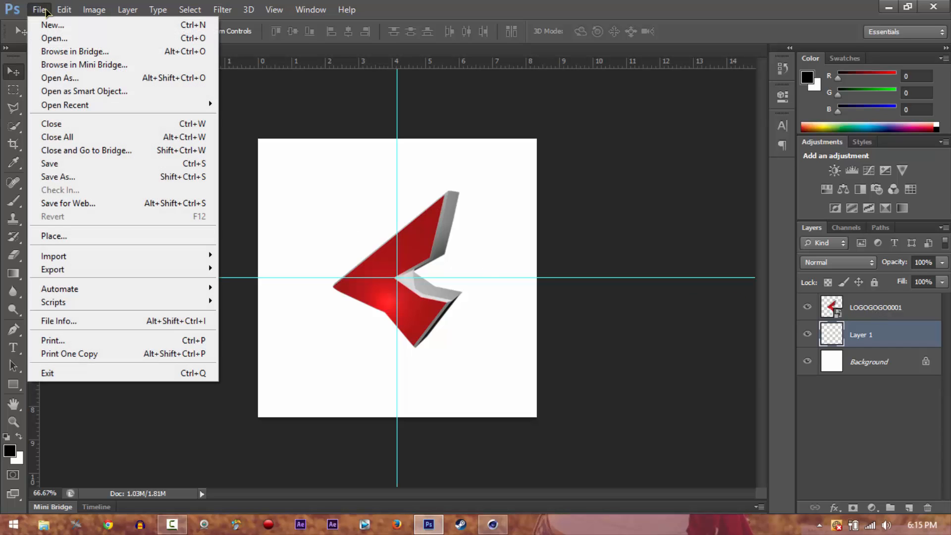
pyautogui.click(43, 177)
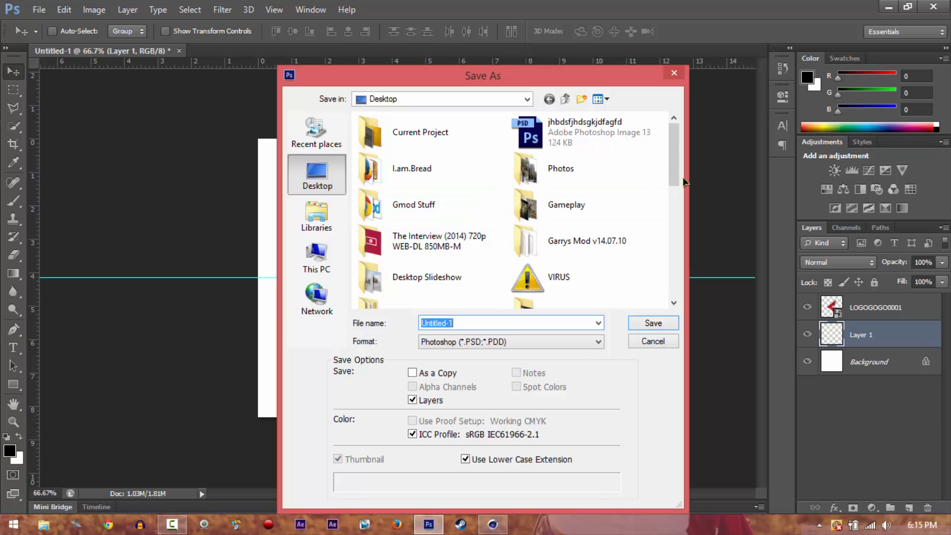
pyautogui.click(653, 340)
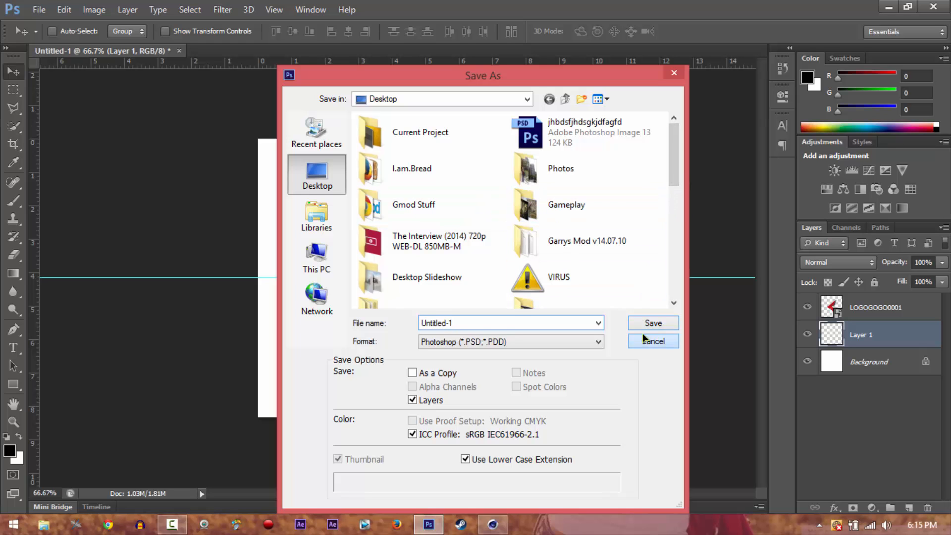
# View the Black-and-Red wallpaper image from the desktop's Current Project folder, close it and return to Photoshop
pyautogui.click(890, 6)
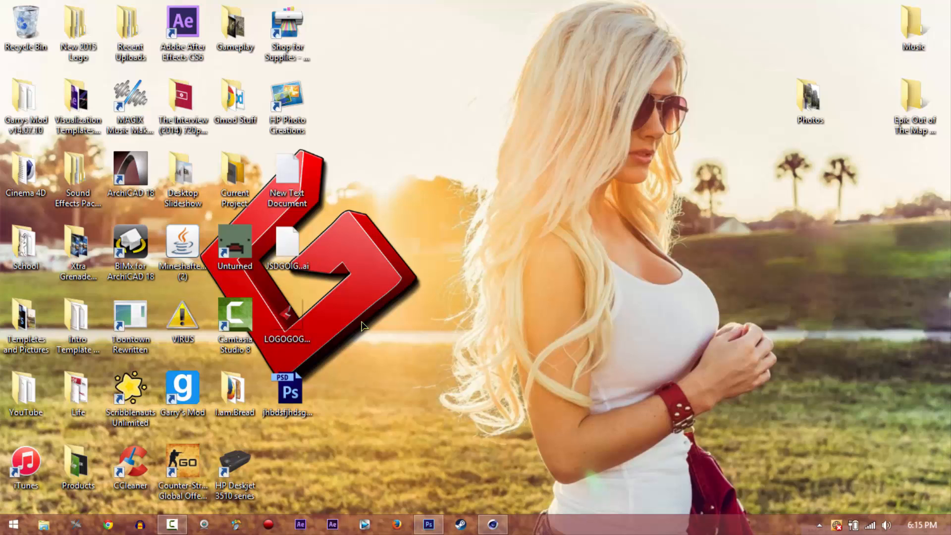
pyautogui.doubleClick(232, 178)
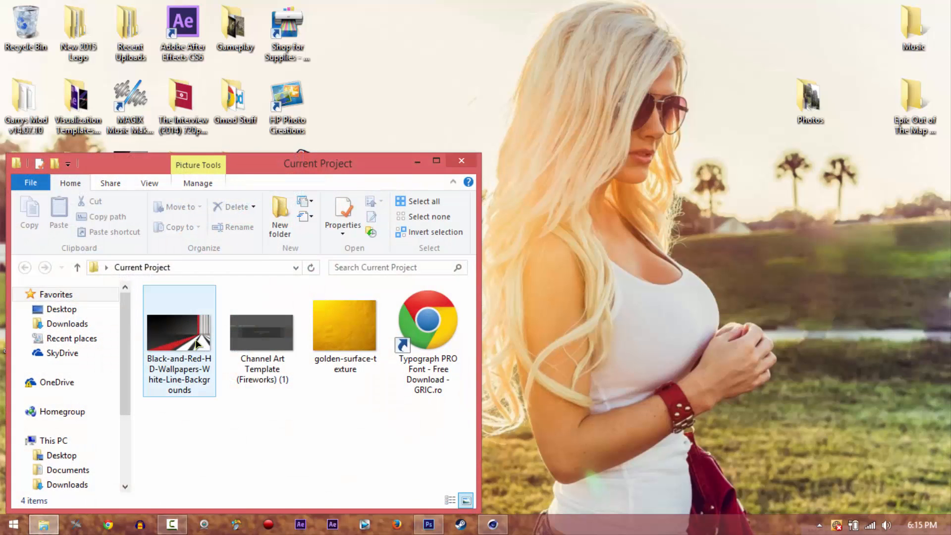
pyautogui.click(198, 343)
pyautogui.doubleClick(197, 343)
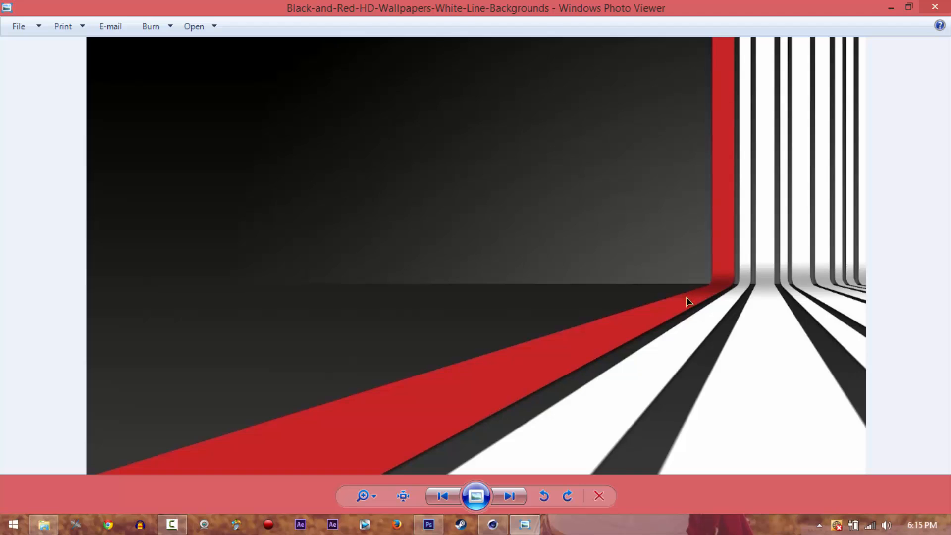
pyautogui.click(935, 9)
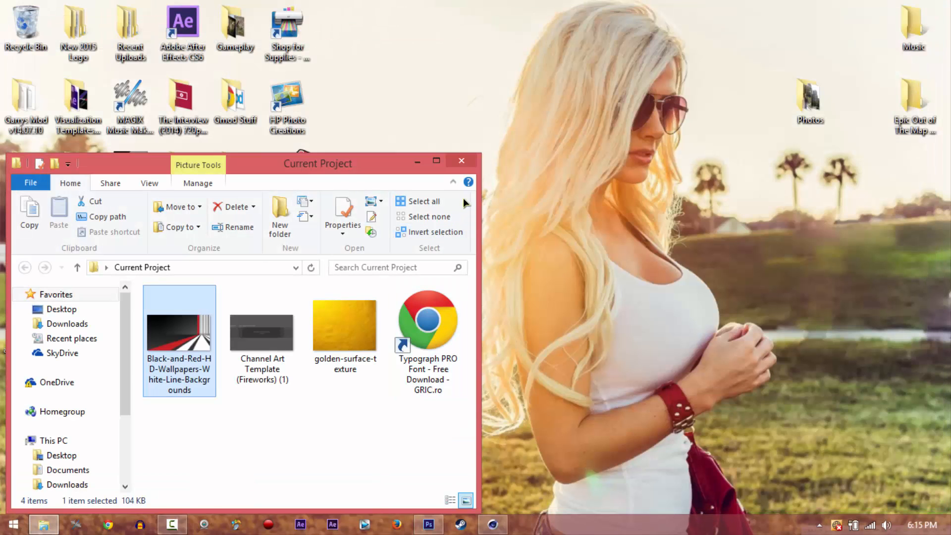
pyautogui.click(473, 160)
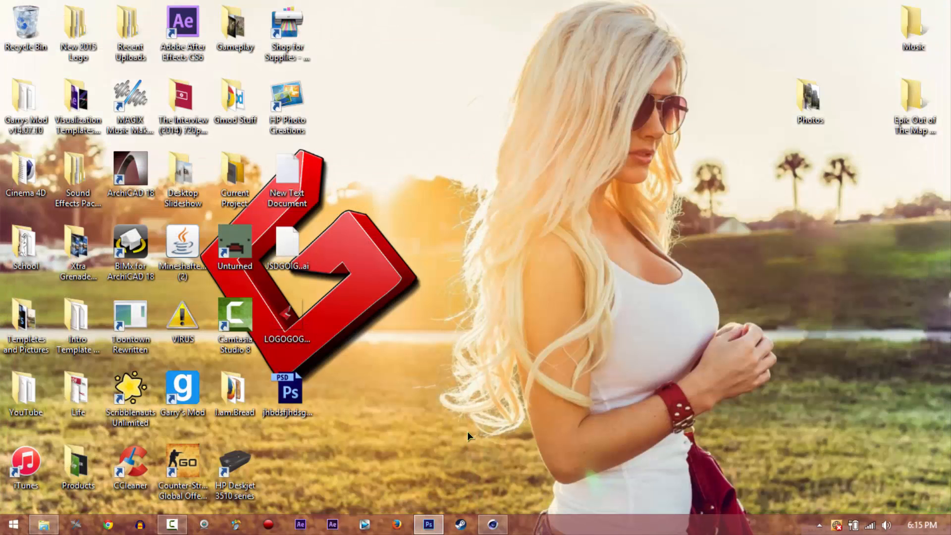
pyautogui.click(439, 524)
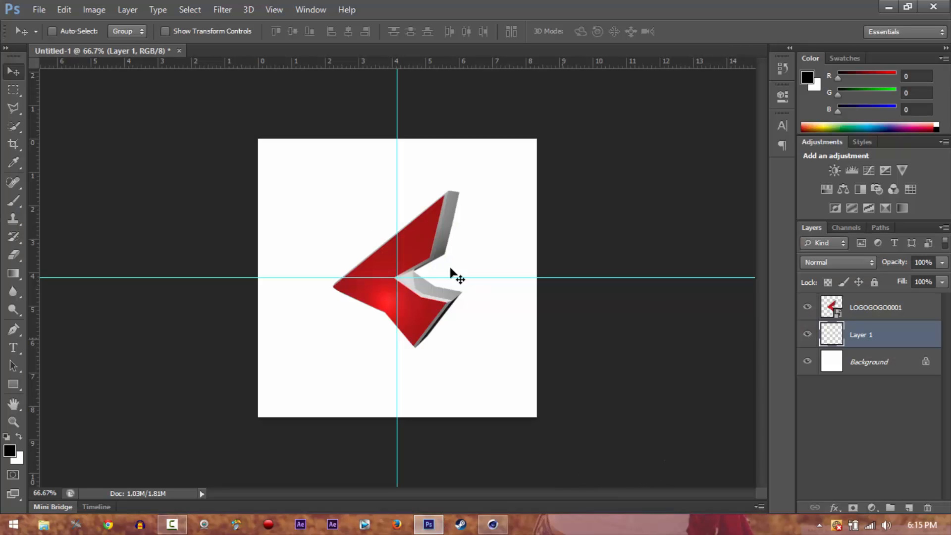
pyautogui.click(42, 5)
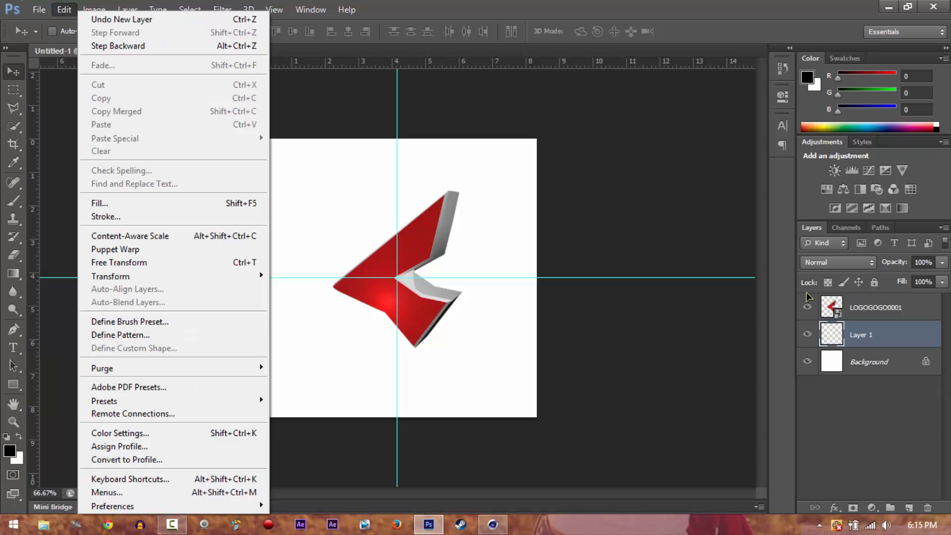
pyautogui.click(895, 342)
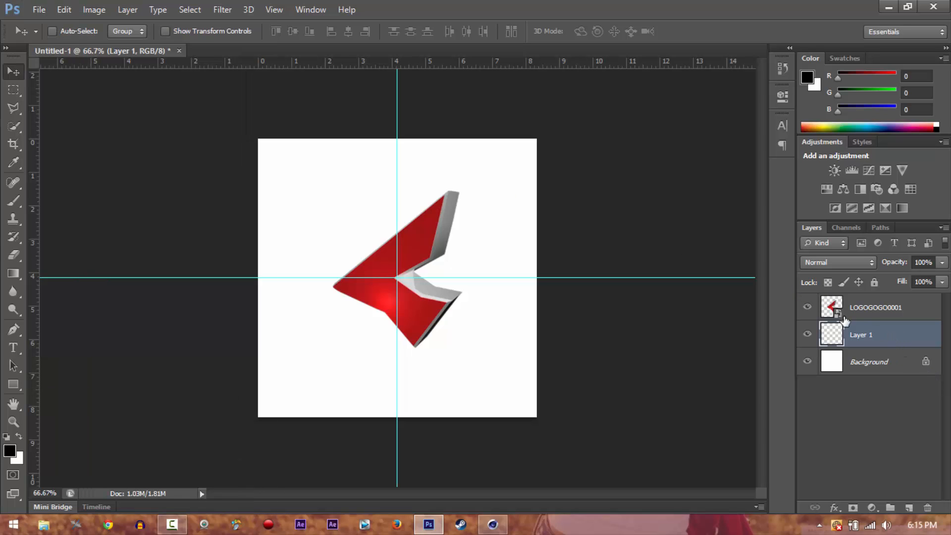
# Place the Black-and-Red wallpaper image from the desktop's Current Project folder between the Background and the logo
pyautogui.click(39, 10)
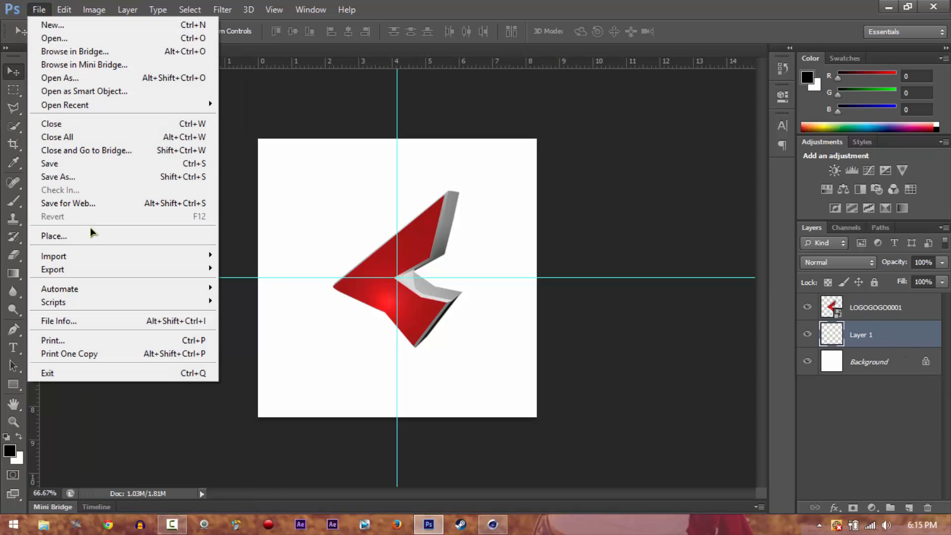
pyautogui.click(210, 236)
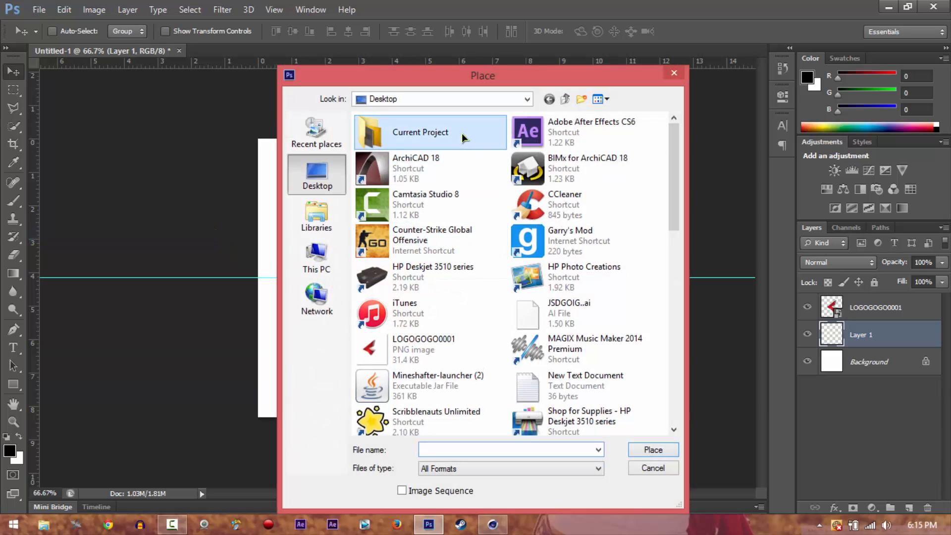
pyautogui.doubleClick(462, 129)
pyautogui.click(390, 161)
pyautogui.click(653, 449)
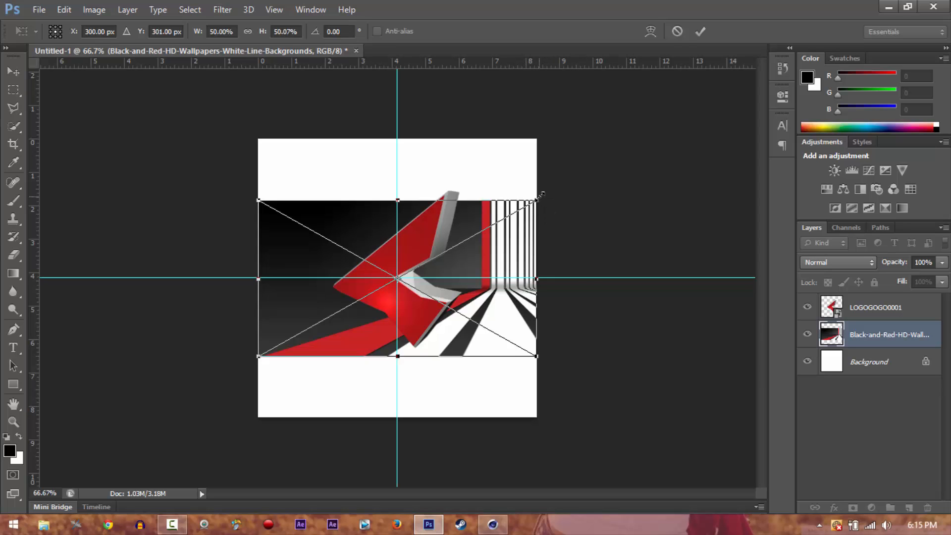
# Scale the placed wallpaper to about 89% so it covers the canvas height, and shift it left to show the white stripes
pyautogui.moveTo(542, 194); pyautogui.dragTo(769, 106)
pyautogui.moveTo(584, 197); pyautogui.dragTo(467, 263)
pyautogui.moveTo(562, 168); pyautogui.dragTo(616, 138)
pyautogui.press('Return')
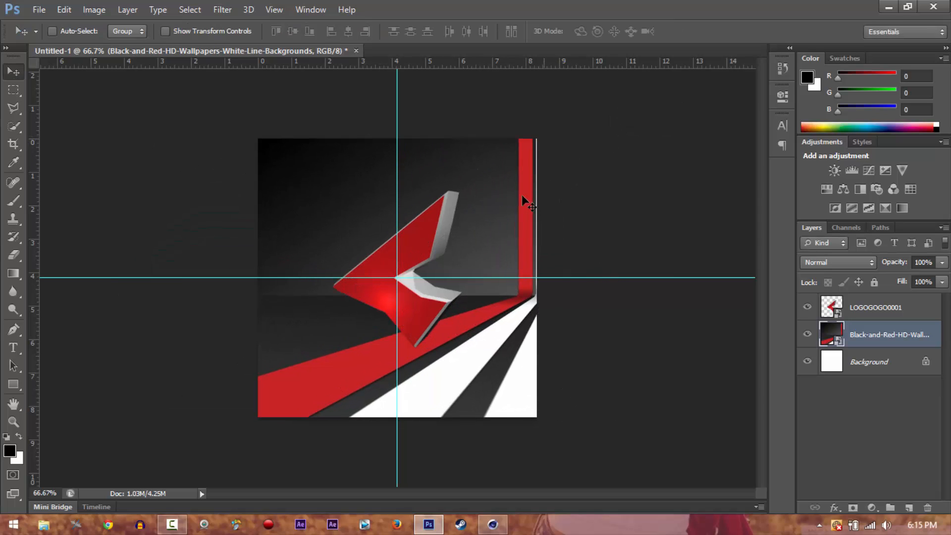
pyautogui.moveTo(477, 203); pyautogui.dragTo(442, 204)
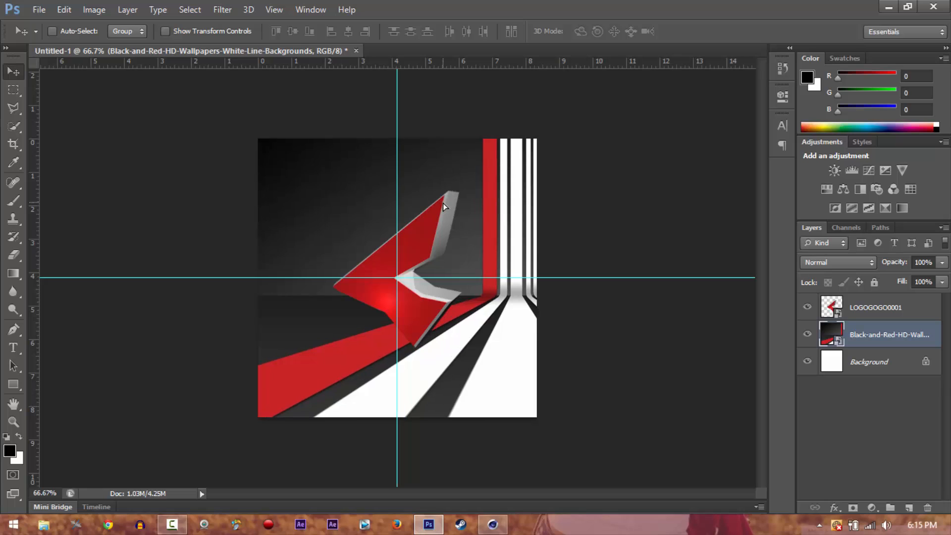
# Flip the wallpaper horizontally and move it right until its vertical red and white stripes run along the canvas's left edge
pyautogui.hotkey('ctrl', 't')
pyautogui.rightClick(492, 208)
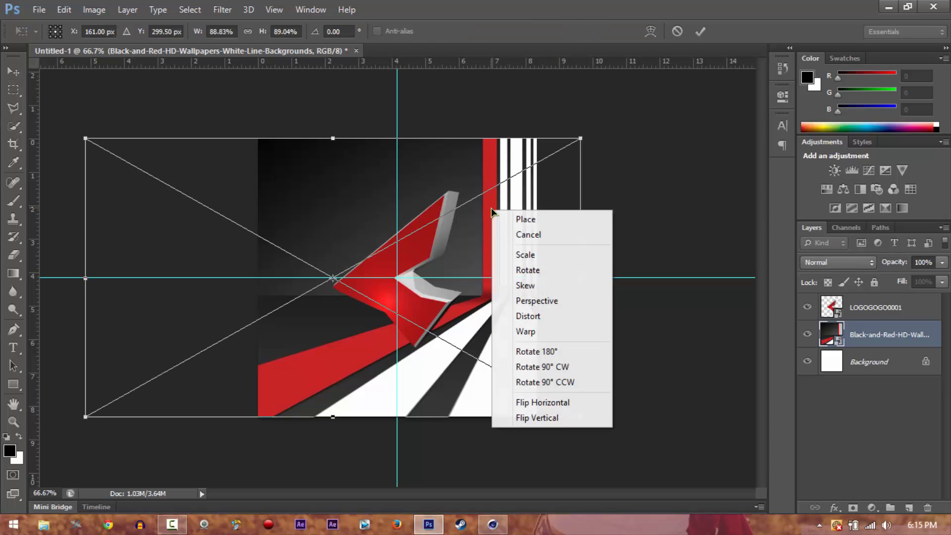
pyautogui.click(540, 403)
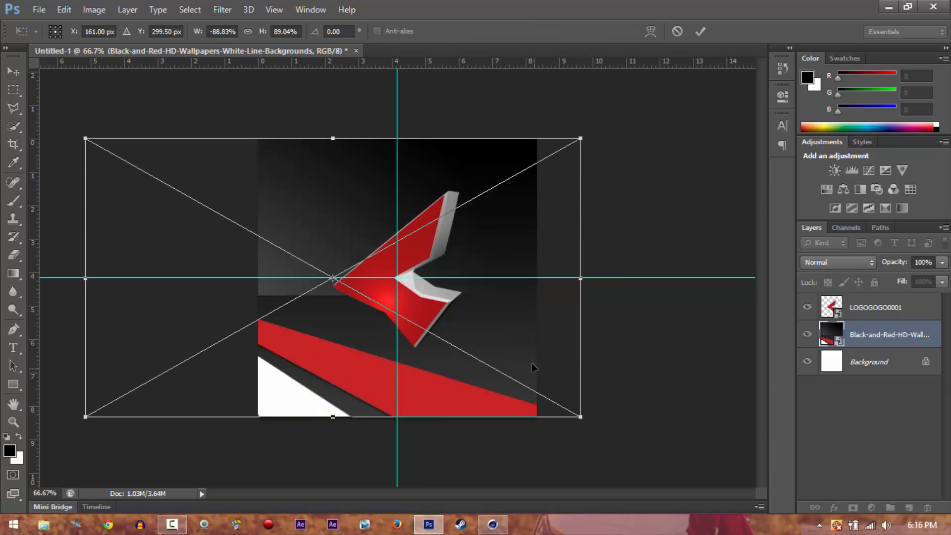
pyautogui.moveTo(480, 366); pyautogui.dragTo(587, 364)
pyautogui.press('Return')
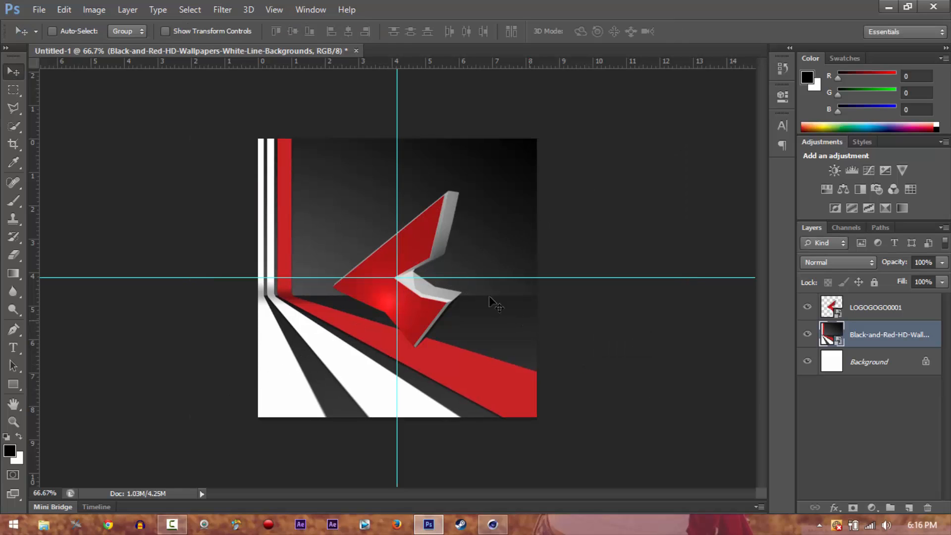
# Shift the wallpaper down and right, stretch its height to about 106%, and reposition it to cover the whole canvas
pyautogui.click(886, 317)
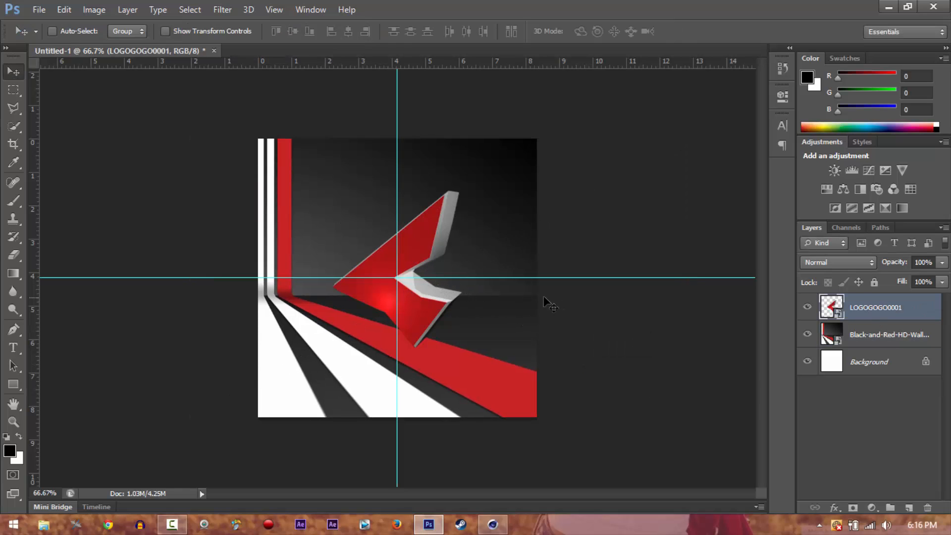
pyautogui.click(901, 335)
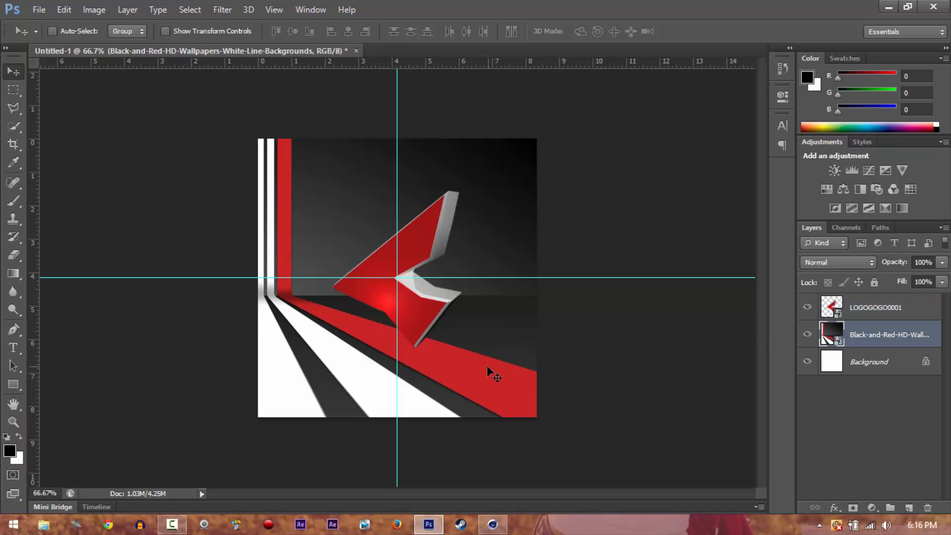
pyautogui.moveTo(487, 367); pyautogui.dragTo(506, 383)
pyautogui.hotkey('ctrl', 't')
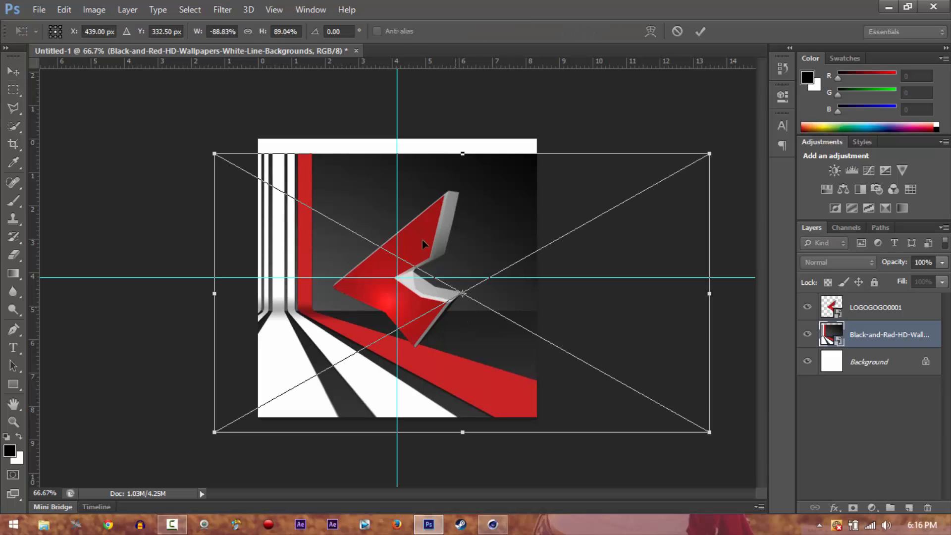
pyautogui.moveTo(460, 154); pyautogui.dragTo(463, 100)
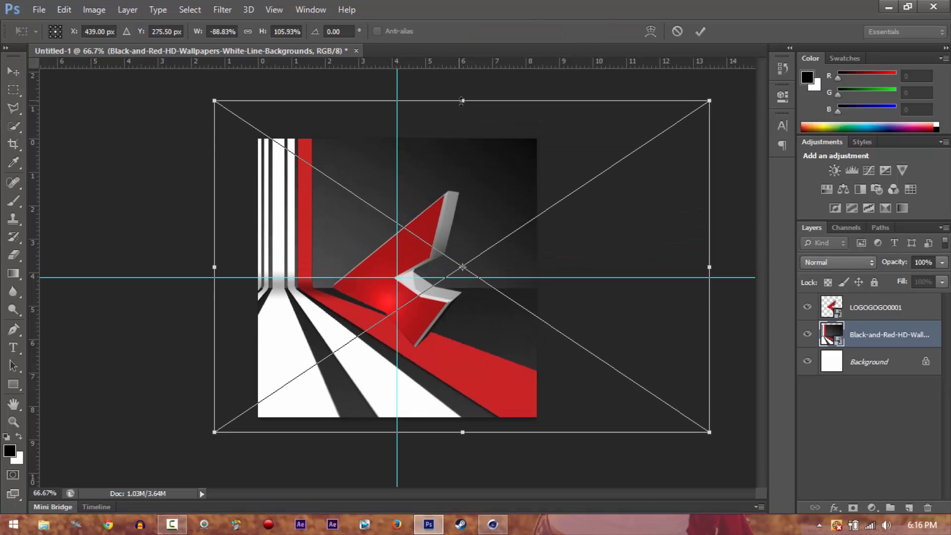
pyautogui.moveTo(468, 249); pyautogui.dragTo(476, 279)
pyautogui.press('Return')
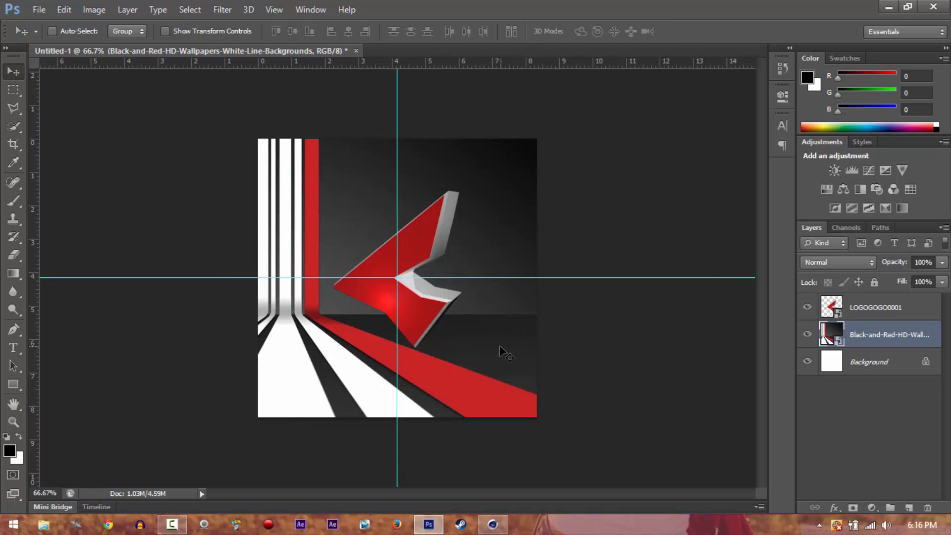
pyautogui.moveTo(500, 346); pyautogui.dragTo(497, 343)
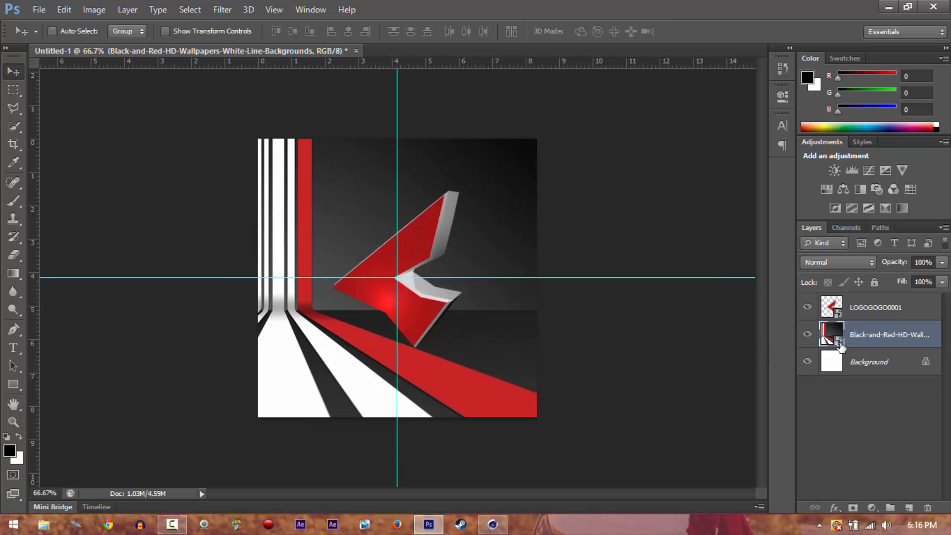
# Move the LOGOGOGO0001 logo slightly upward over the wallpaper
pyautogui.click(868, 308)
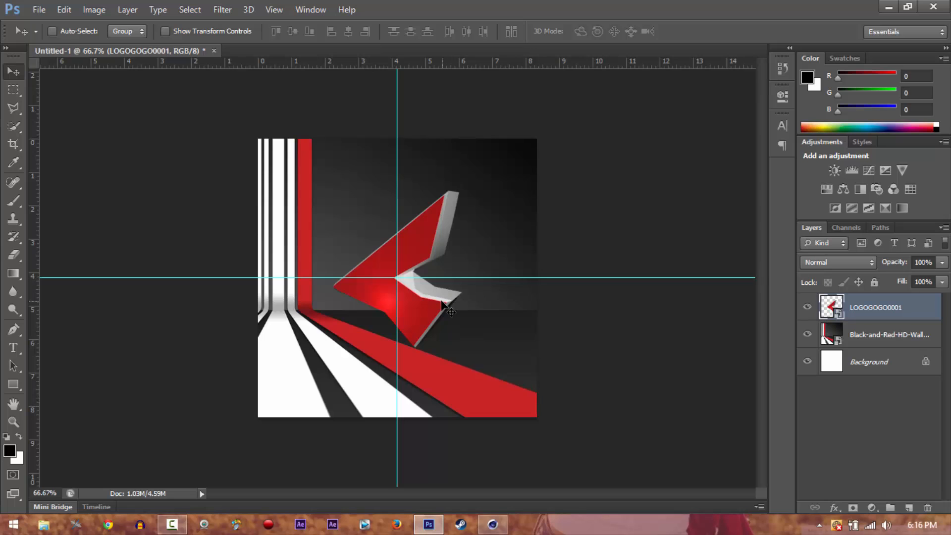
pyautogui.moveTo(441, 305); pyautogui.dragTo(441, 297)
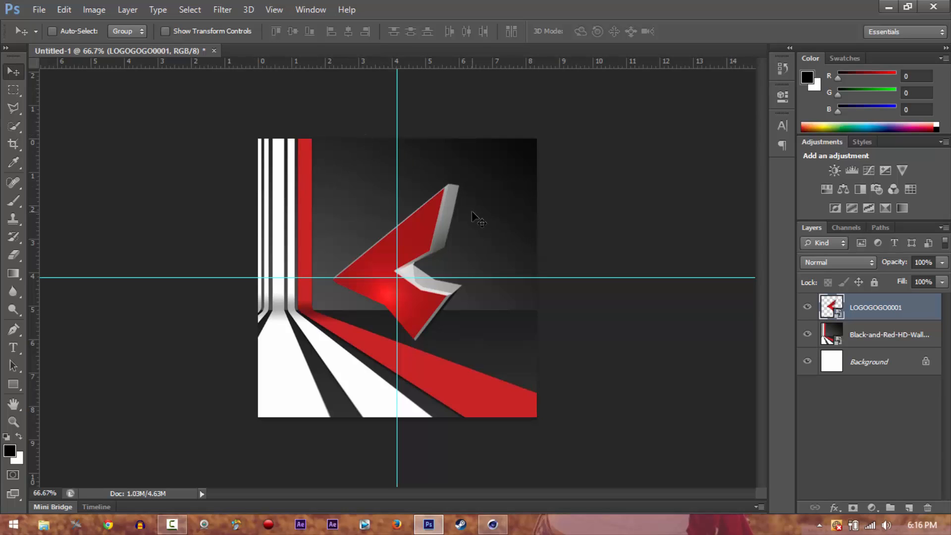
# Toggle the canvas guides and grid, leaving both hidden over the composition
pyautogui.hotkey('ctrl', ';')
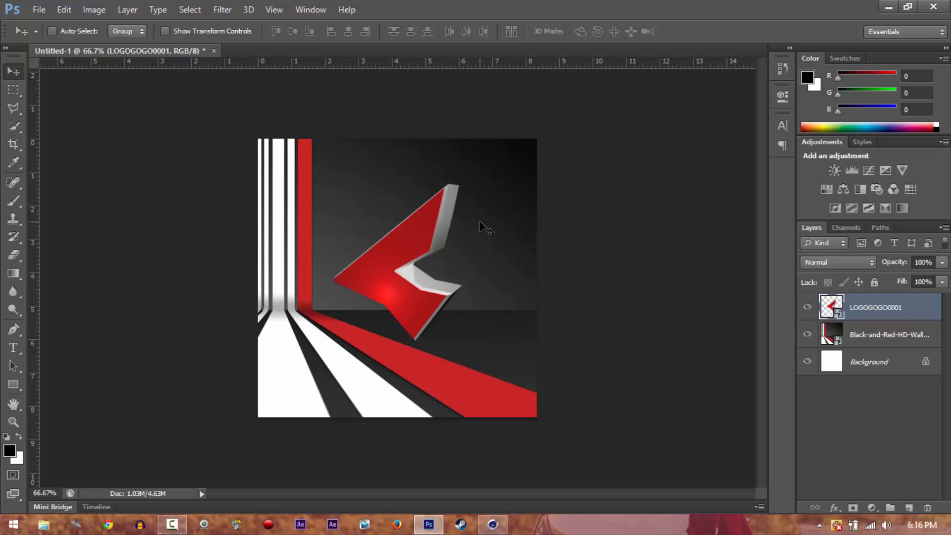
pyautogui.hotkey('ctrl', ';')
pyautogui.hotkey('ctrl', "'")
pyautogui.hotkey('ctrl', ';')
pyautogui.hotkey('ctrl', "'")
pyautogui.hotkey('ctrl', ';')
pyautogui.hotkey('ctrl', ';')
pyautogui.hotkey('ctrl', ';')
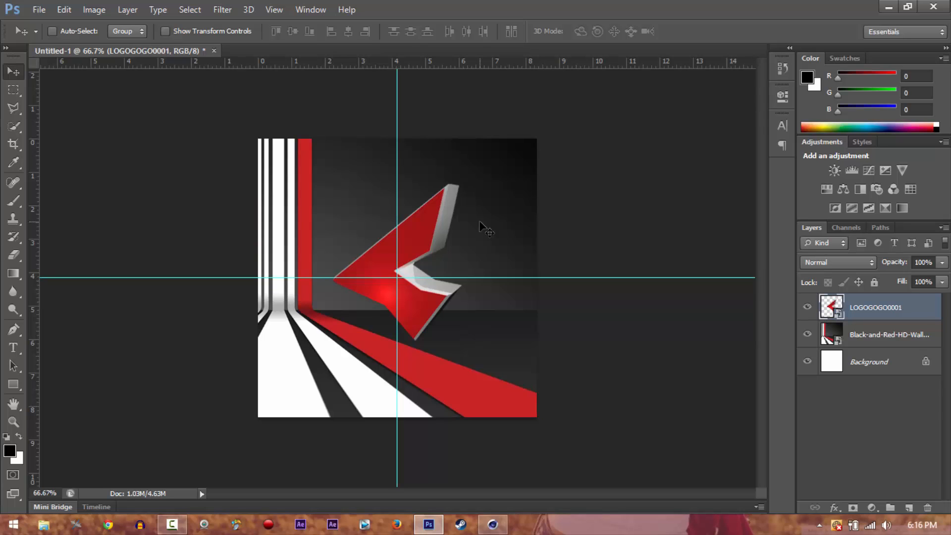
pyautogui.hotkey('ctrl', ';')
pyautogui.hotkey('ctrl', ';')
pyautogui.hotkey('ctrl', ';')
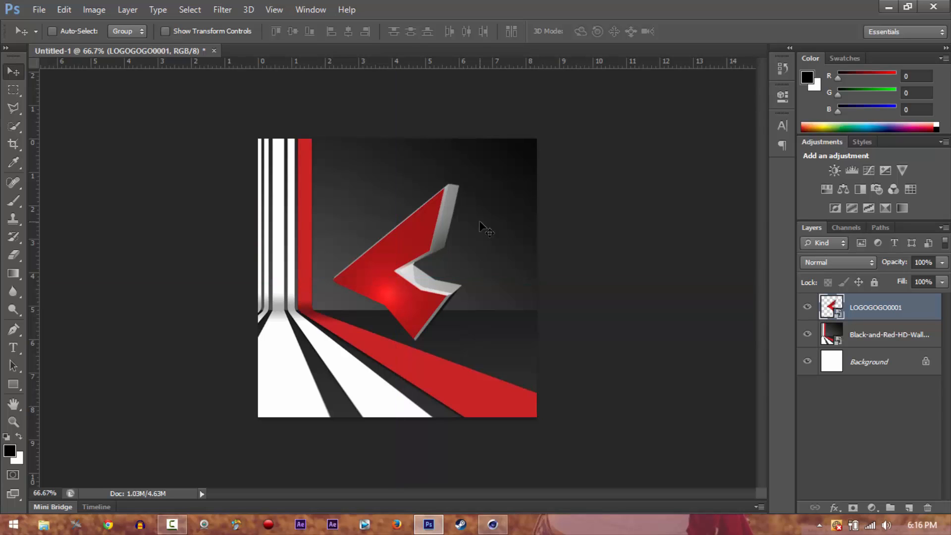
# Add a drop shadow with a distance of 8 px to the LOGOGOGO0001 layer
pyautogui.doubleClick(910, 317)
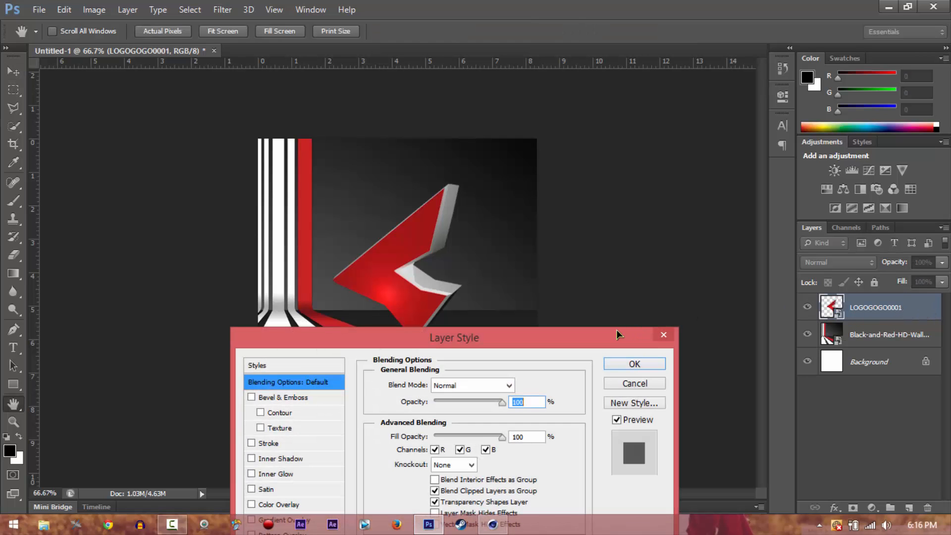
pyautogui.moveTo(616, 329); pyautogui.dragTo(913, 96)
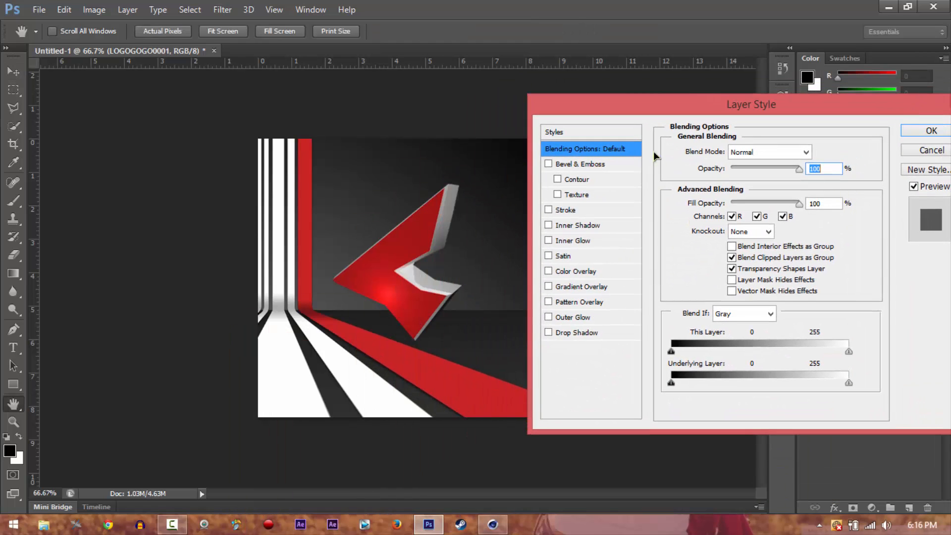
pyautogui.moveTo(655, 105); pyautogui.dragTo(643, 103)
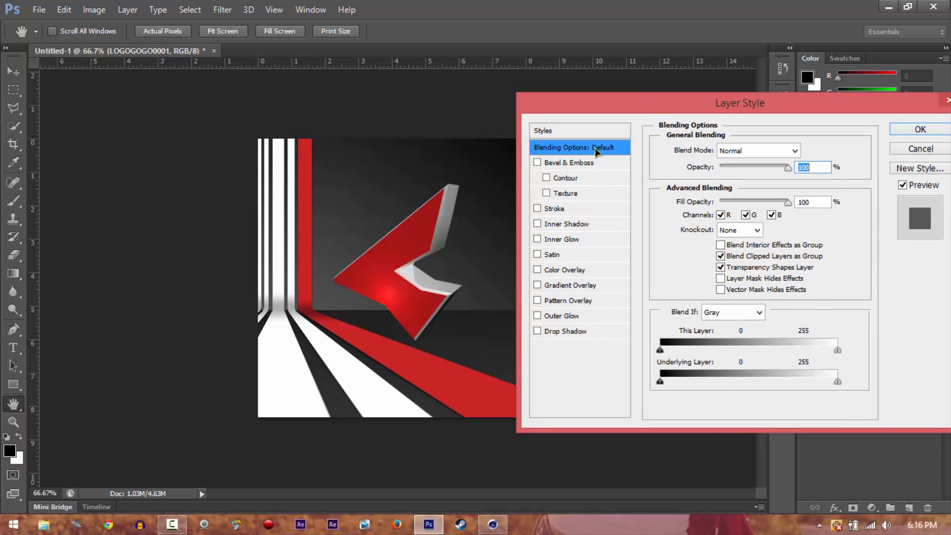
pyautogui.click(536, 330)
pyautogui.click(557, 332)
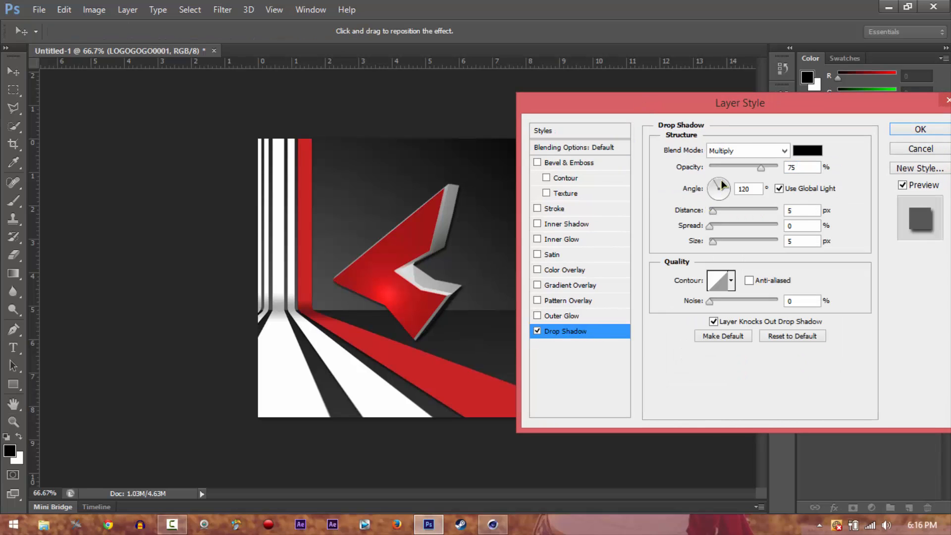
pyautogui.moveTo(712, 212)
pyautogui.mouseDown()
pyautogui.moveTo(775, 212)
pyautogui.moveTo(714, 206)
pyautogui.mouseUp()
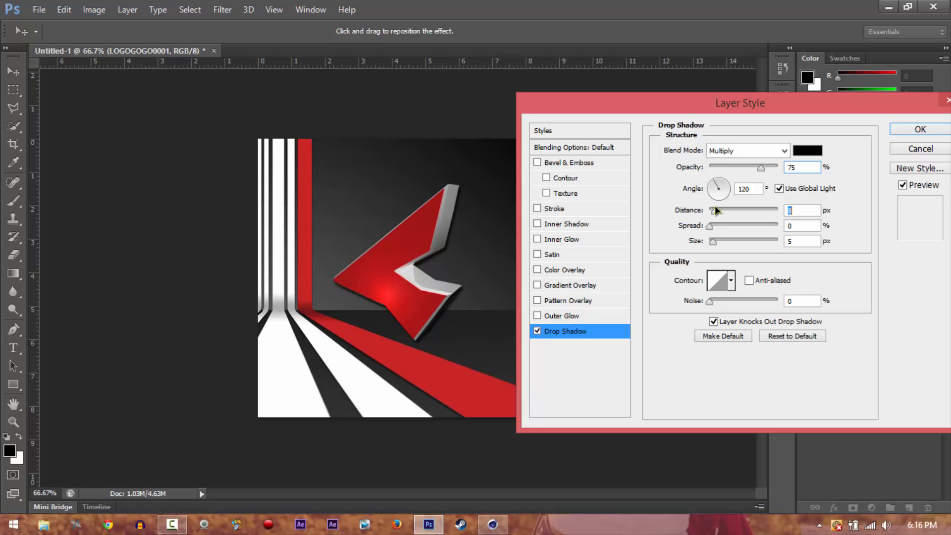
# Add a black outside stroke of 5 px around the logo
pyautogui.click(537, 209)
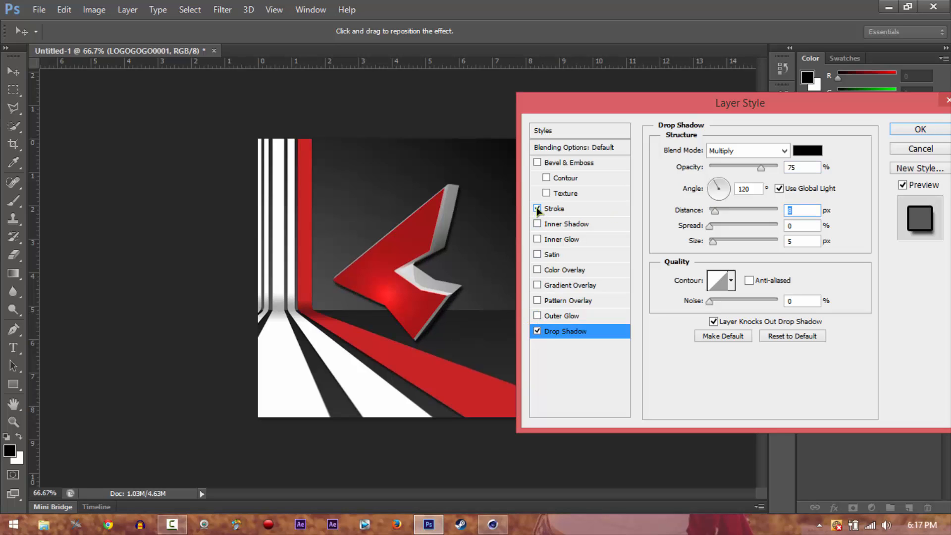
pyautogui.click(597, 209)
pyautogui.moveTo(712, 149); pyautogui.dragTo(712, 150)
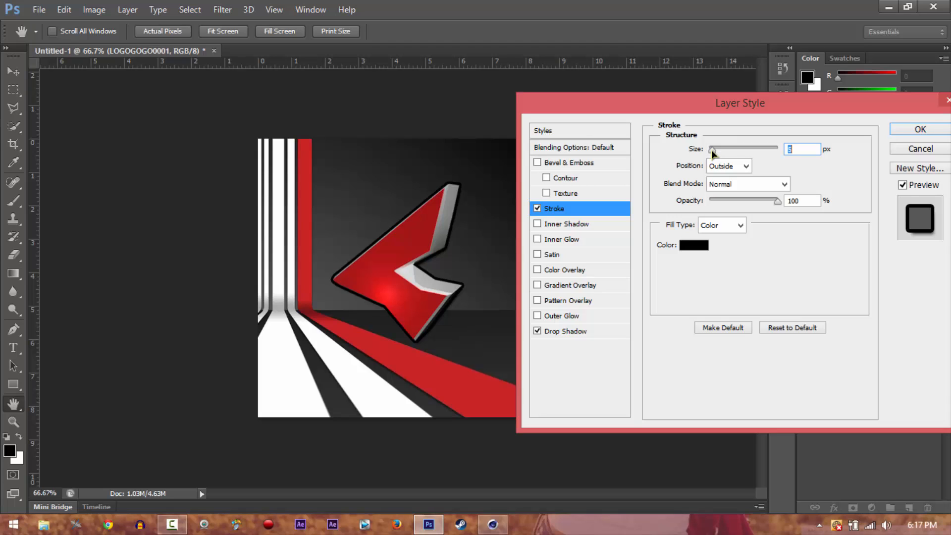
# Set the logo's drop shadow distance to 13 px and its angle to 182°
pyautogui.click(562, 331)
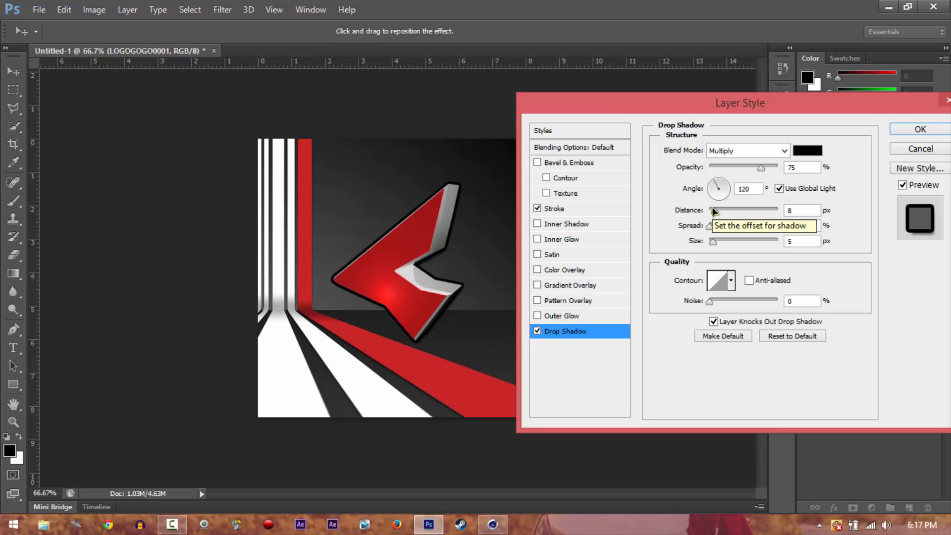
pyautogui.moveTo(713, 209); pyautogui.dragTo(718, 210)
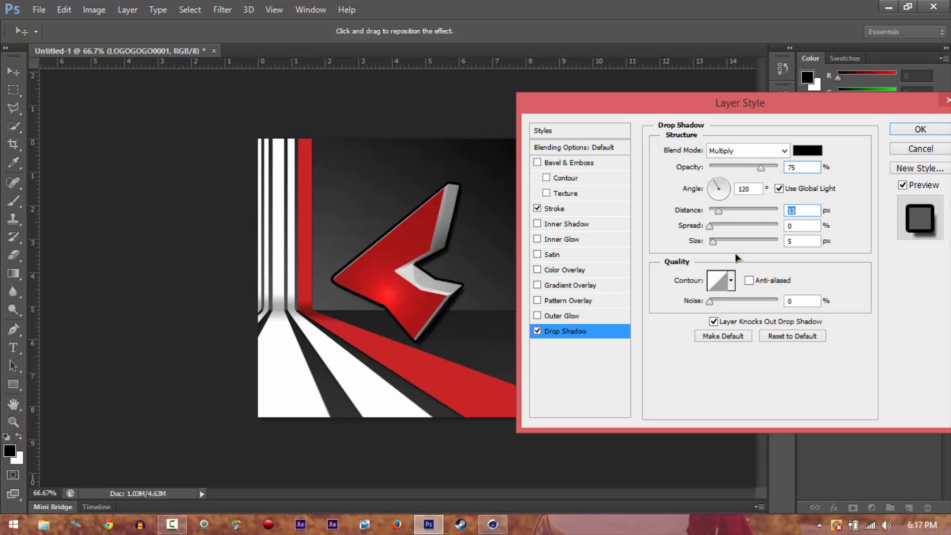
pyautogui.click(753, 187)
pyautogui.press('Up')
pyautogui.press('Up')
pyautogui.press('Up')
pyautogui.press('Up')
pyautogui.press('Up')
pyautogui.press('Up')
pyautogui.press('Up')
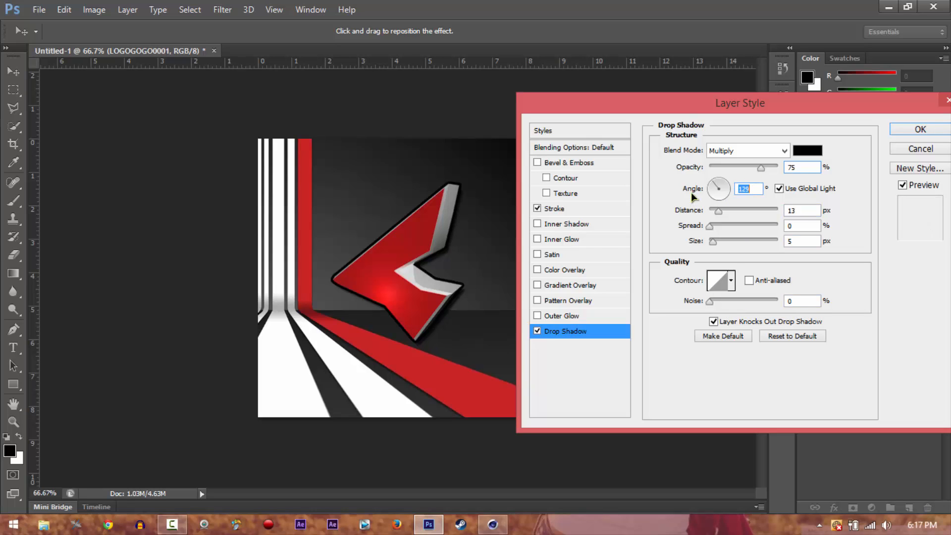
pyautogui.press('Down')
pyautogui.press('Down')
pyautogui.press('Down')
pyautogui.press('Down')
pyautogui.press('Down')
pyautogui.press('Down')
pyautogui.press('Up')
pyautogui.press('Up')
pyautogui.press('Up')
pyautogui.press('Up')
pyautogui.press('Up')
pyautogui.press('Up')
pyautogui.press('Up')
pyautogui.press('Up')
pyautogui.press('Up')
pyautogui.press('Up')
pyautogui.press('Up')
pyautogui.press('Up')
pyautogui.press('Up')
pyautogui.press('Up')
pyautogui.press('Up')
pyautogui.press('Up')
pyautogui.press('Up')
pyautogui.press('Up')
pyautogui.press('Up')
pyautogui.press('Up')
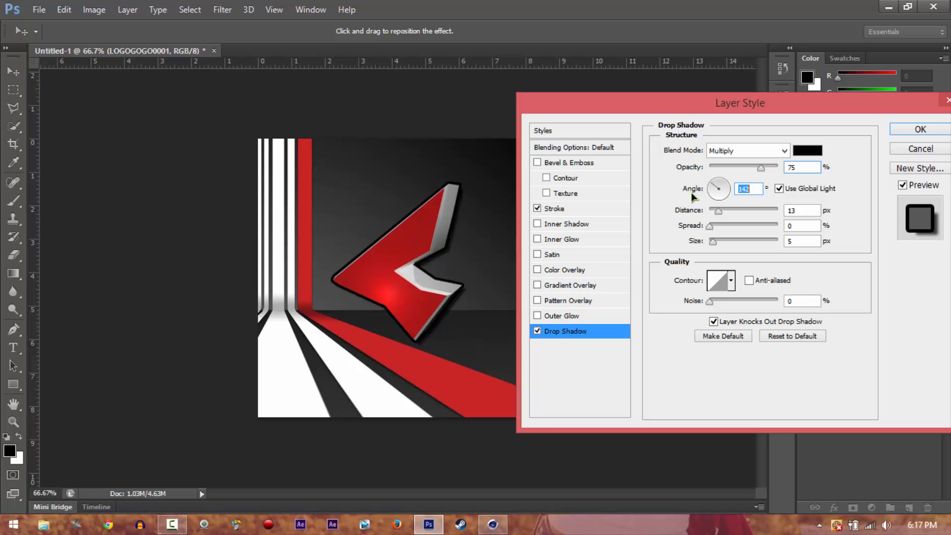
pyautogui.press('Up')
pyautogui.press('Up')
pyautogui.press('Up')
pyautogui.press('Up')
pyautogui.press('Up')
pyautogui.press('Up')
pyautogui.press('Up')
pyautogui.press('Up')
pyautogui.press('Up')
pyautogui.press('Up')
pyautogui.press('Up')
pyautogui.press('Up')
pyautogui.press('Up')
pyautogui.press('Up')
pyautogui.press('Up')
pyautogui.press('Up')
pyautogui.press('Up')
pyautogui.press('Up')
pyautogui.press('Up')
pyautogui.press('Up')
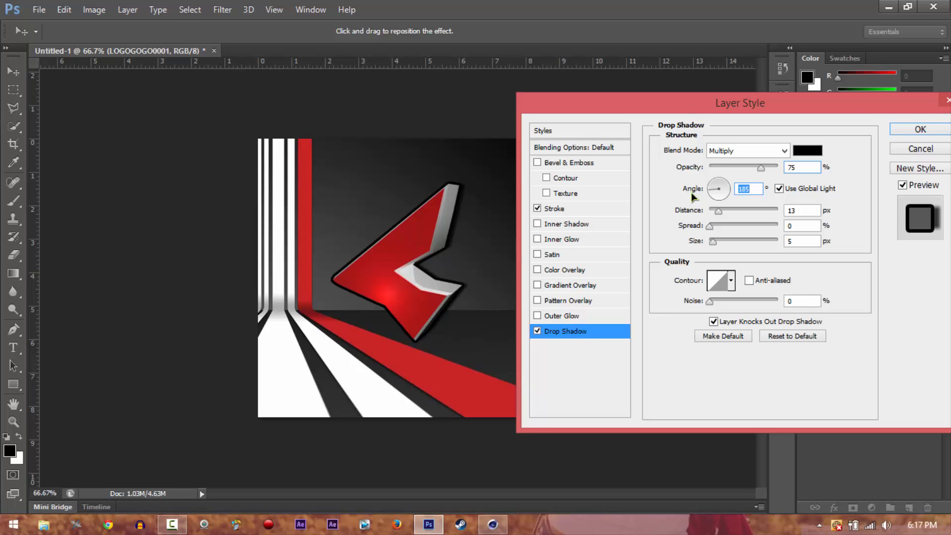
pyautogui.press('Down')
pyautogui.press('Down')
pyautogui.press('Down')
# Add a gradient overlay to the logo with the Linear Dodge (Add) blend mode at 48% opacity
pyautogui.click(538, 285)
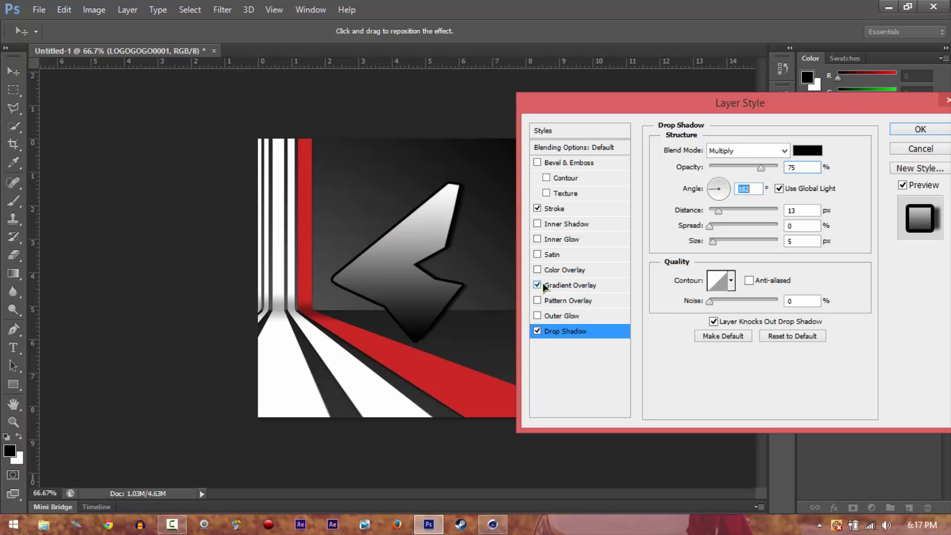
pyautogui.click(584, 286)
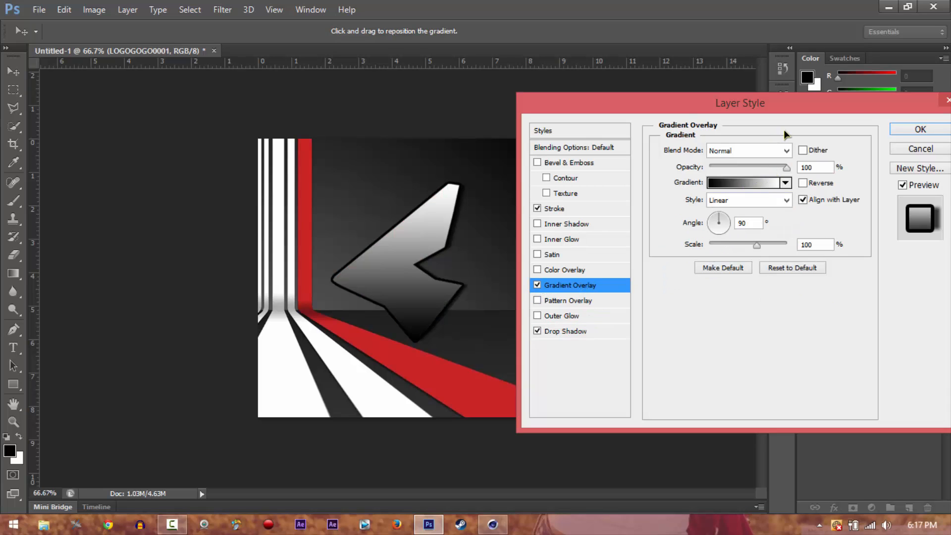
pyautogui.click(786, 152)
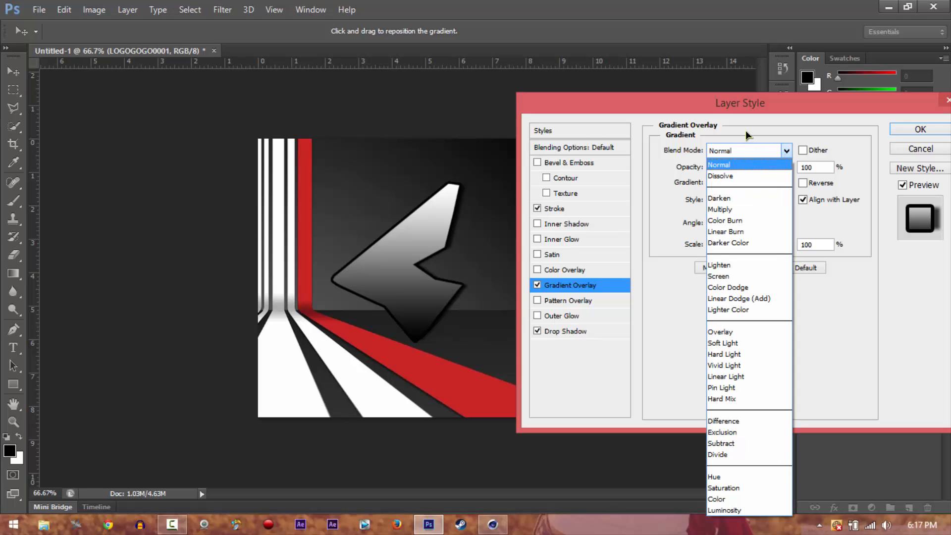
pyautogui.click(741, 148)
pyautogui.click(740, 147)
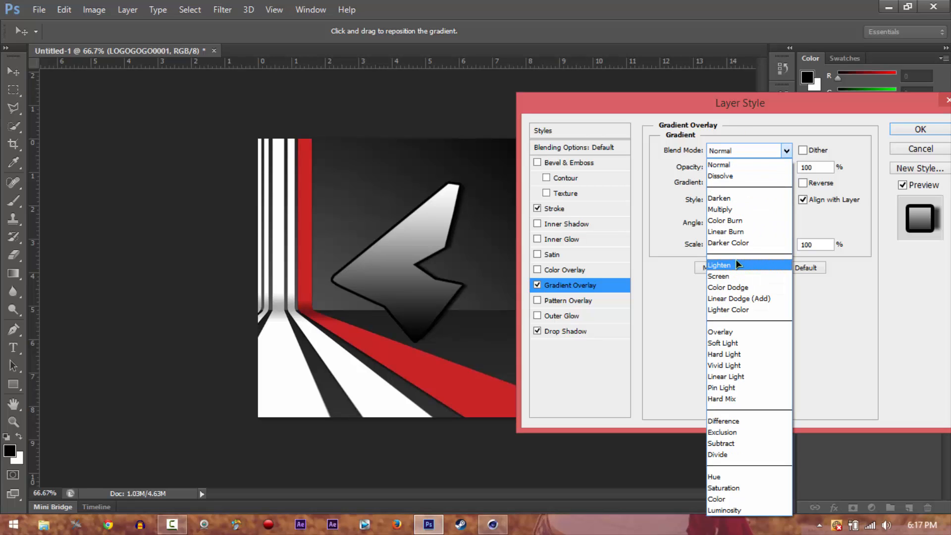
pyautogui.click(737, 287)
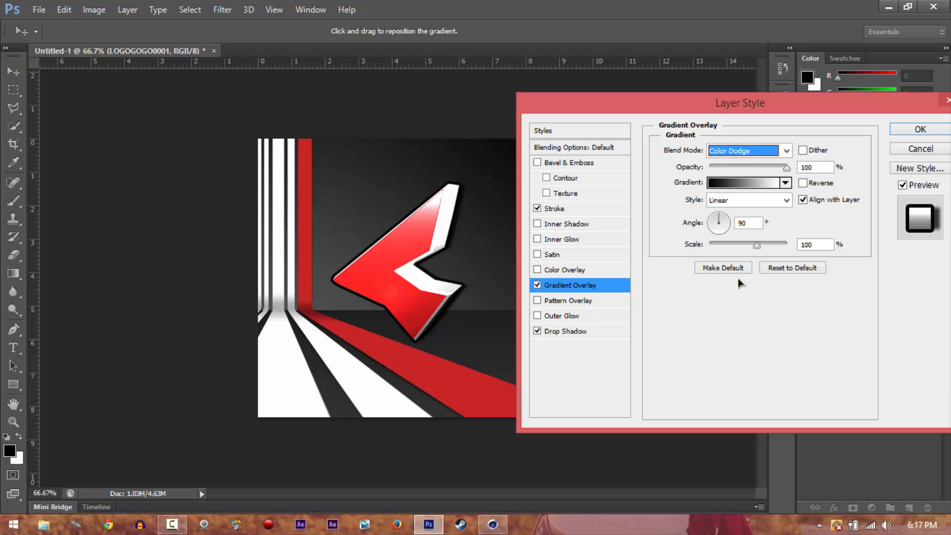
pyautogui.press('Down')
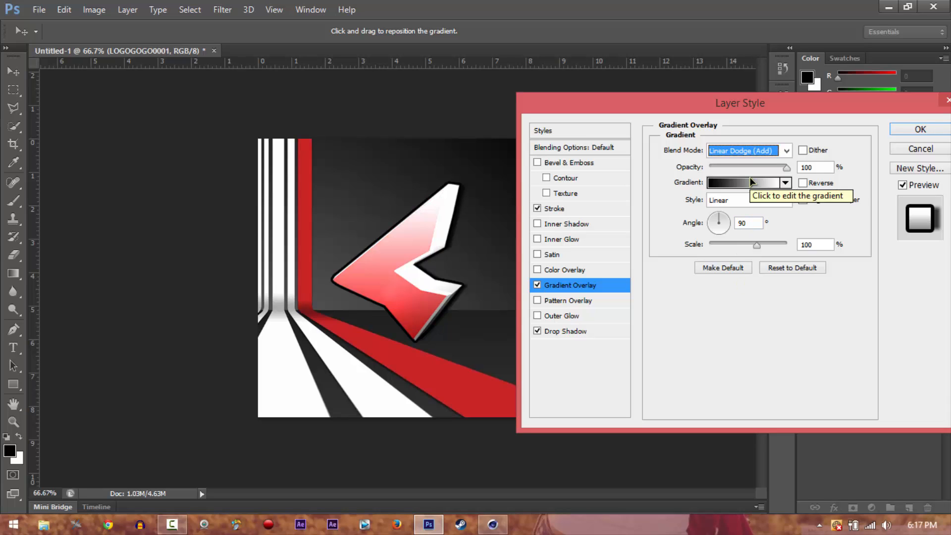
pyautogui.click(747, 167)
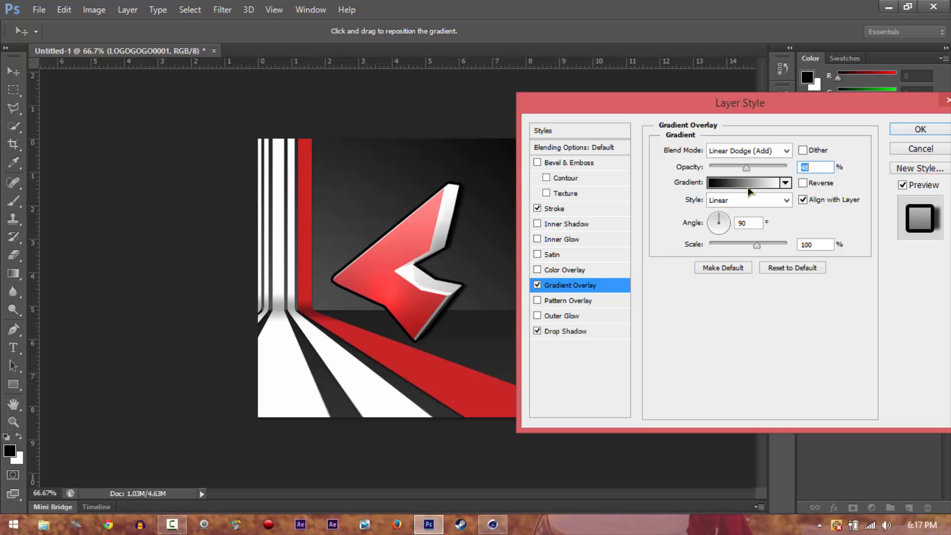
# Recolor the overlay gradient's white end stop to light grey d0d0d0 and its black start stop to white
pyautogui.click(748, 186)
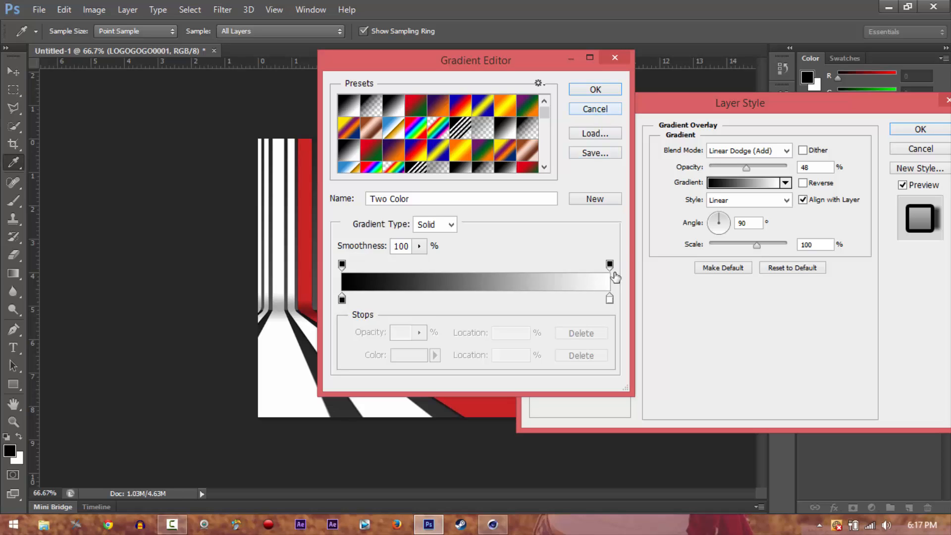
pyautogui.doubleClick(610, 298)
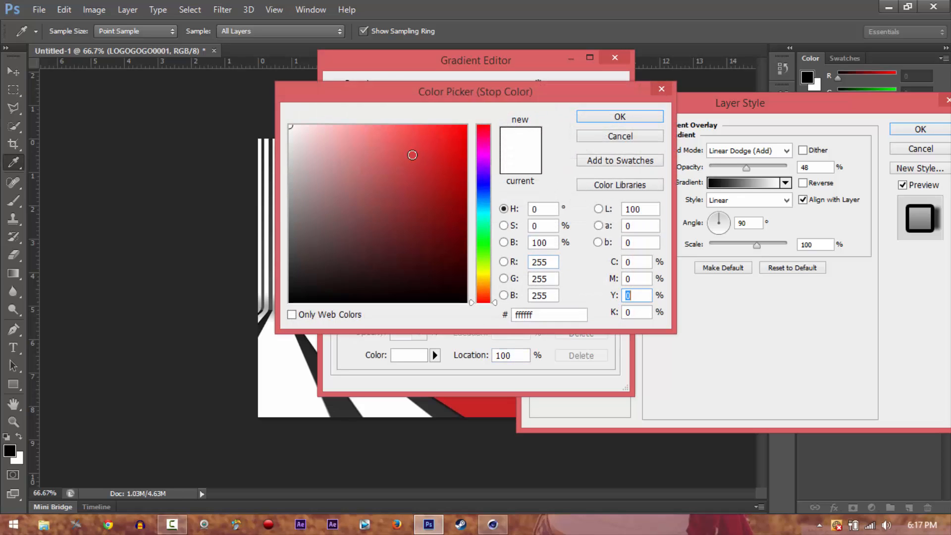
pyautogui.moveTo(292, 171); pyautogui.dragTo(291, 158)
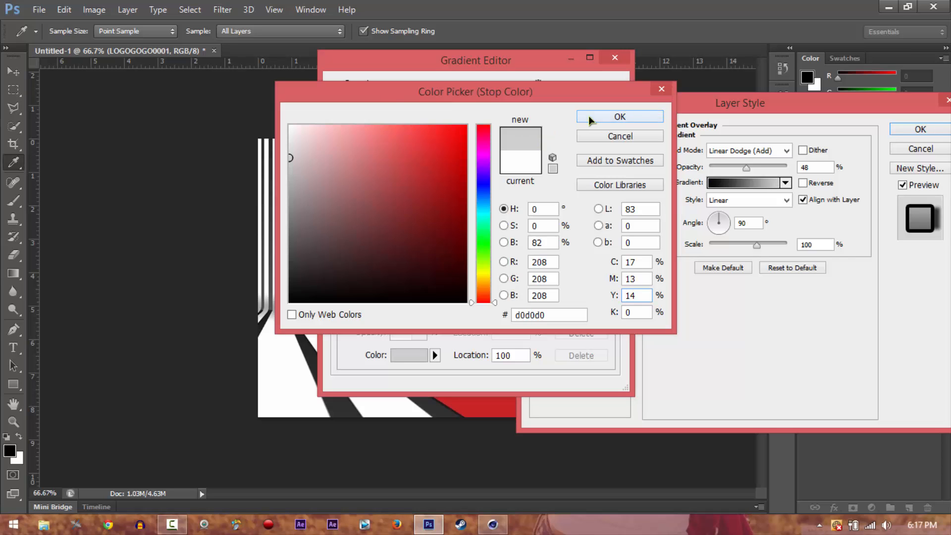
pyautogui.click(619, 117)
pyautogui.doubleClick(342, 299)
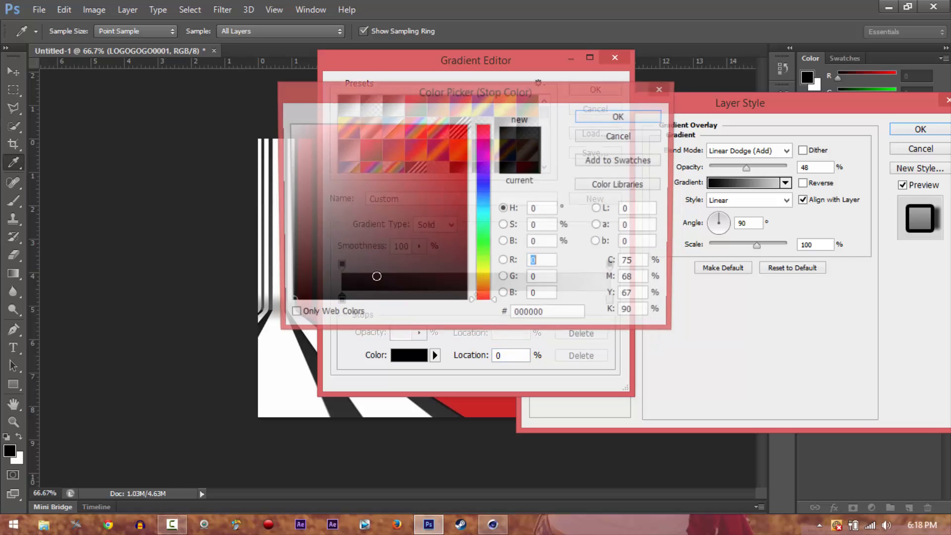
pyautogui.click(290, 127)
pyautogui.click(615, 117)
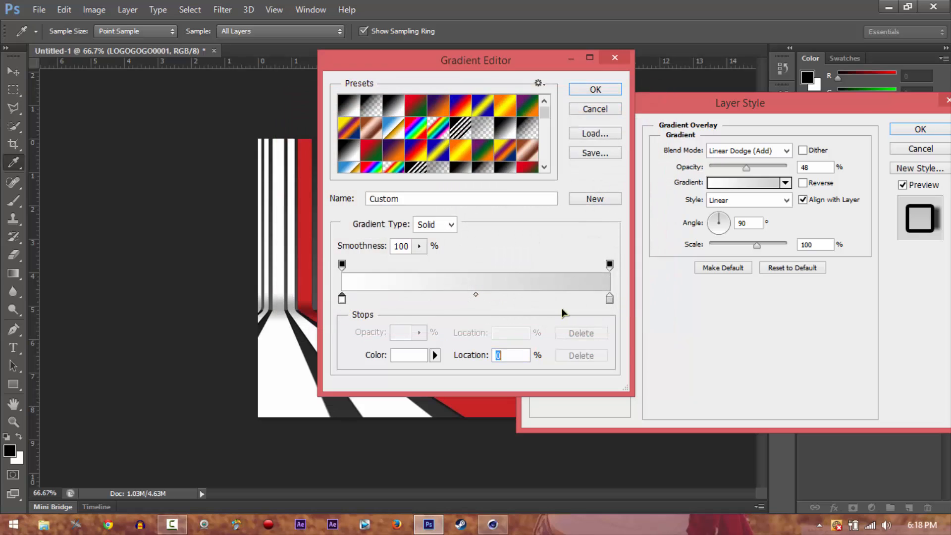
# Swap the gradient's color stops so light grey sits at 0% and white at 100%, and accept the gradient
pyautogui.moveTo(609, 299); pyautogui.dragTo(435, 299)
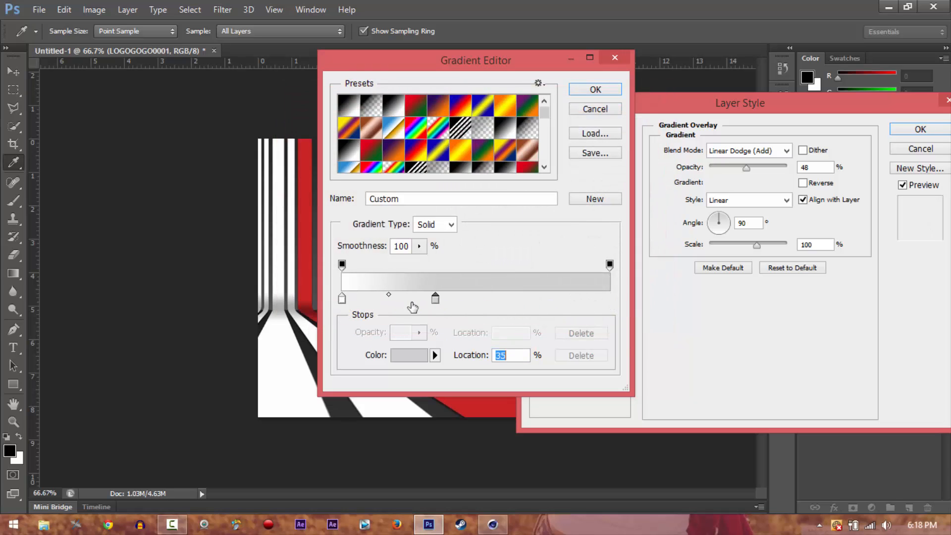
pyautogui.moveTo(342, 299); pyautogui.dragTo(609, 299)
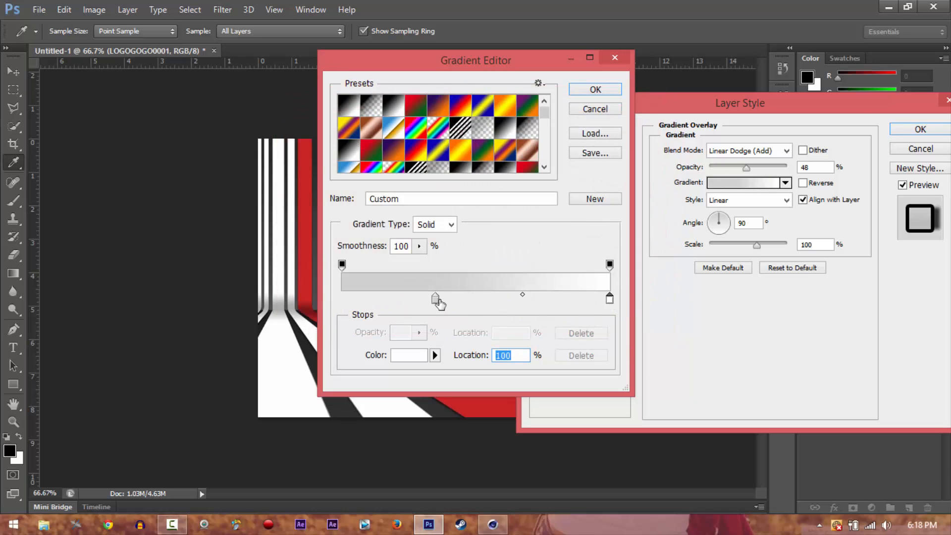
pyautogui.moveTo(435, 298); pyautogui.dragTo(342, 298)
pyautogui.click(579, 89)
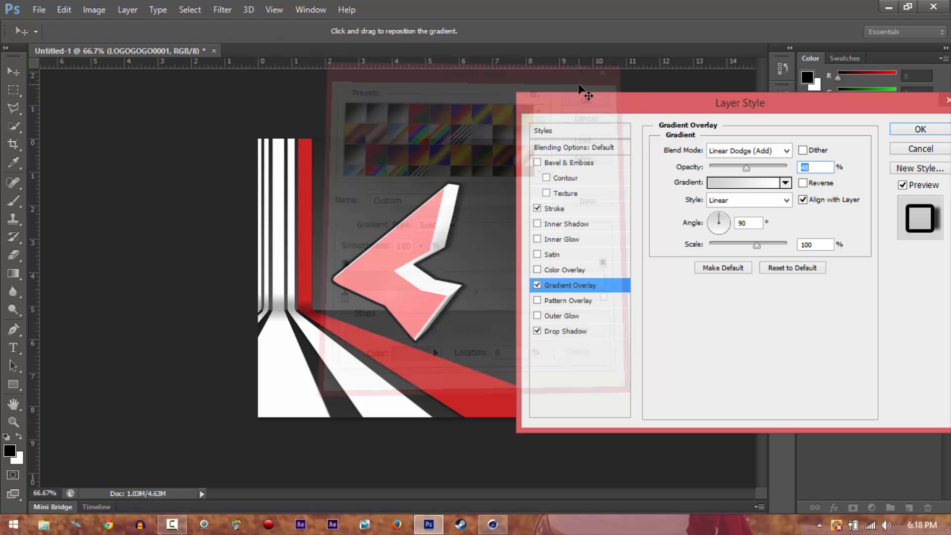
# Try other blend modes for the gradient overlay, settling on Hard Mix at 9% opacity
pyautogui.click(758, 156)
pyautogui.click(765, 377)
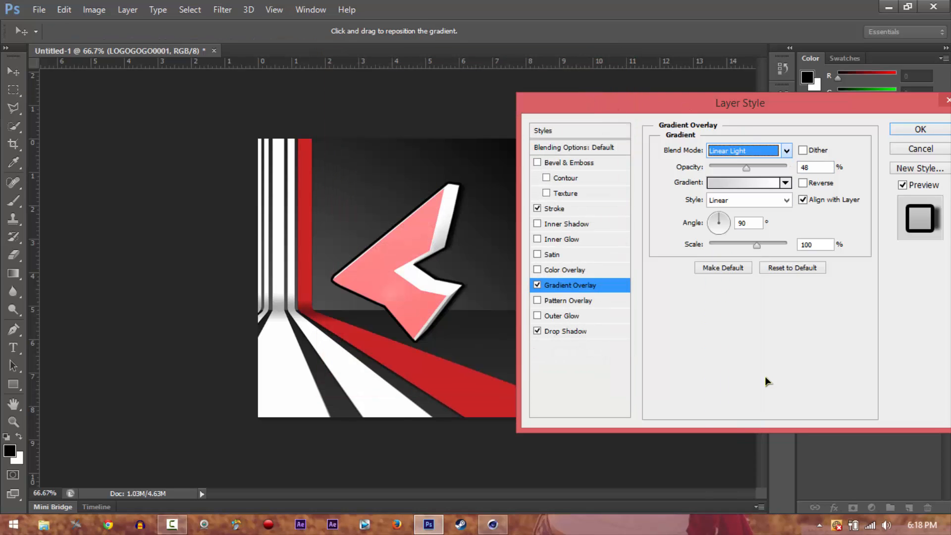
pyautogui.press('Down')
pyautogui.press('Down')
pyautogui.press('Down')
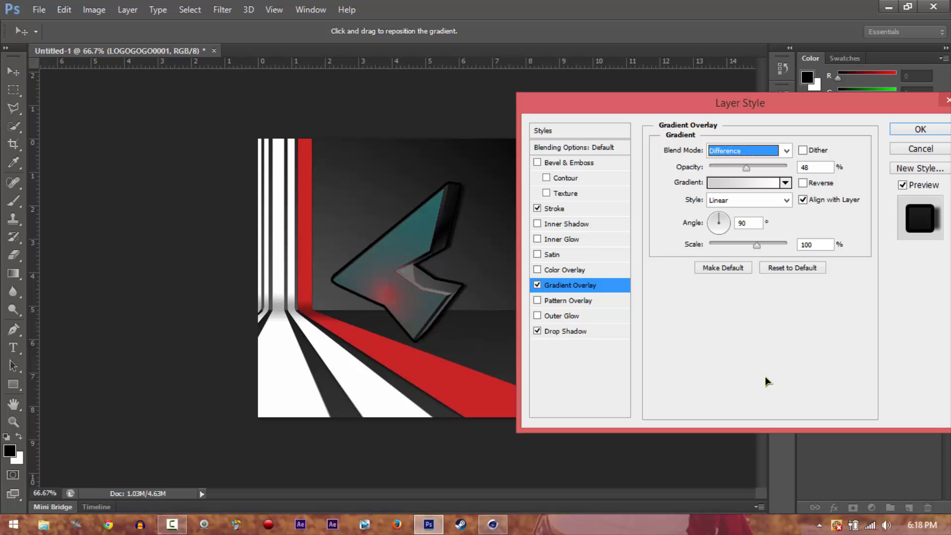
pyautogui.press('Up')
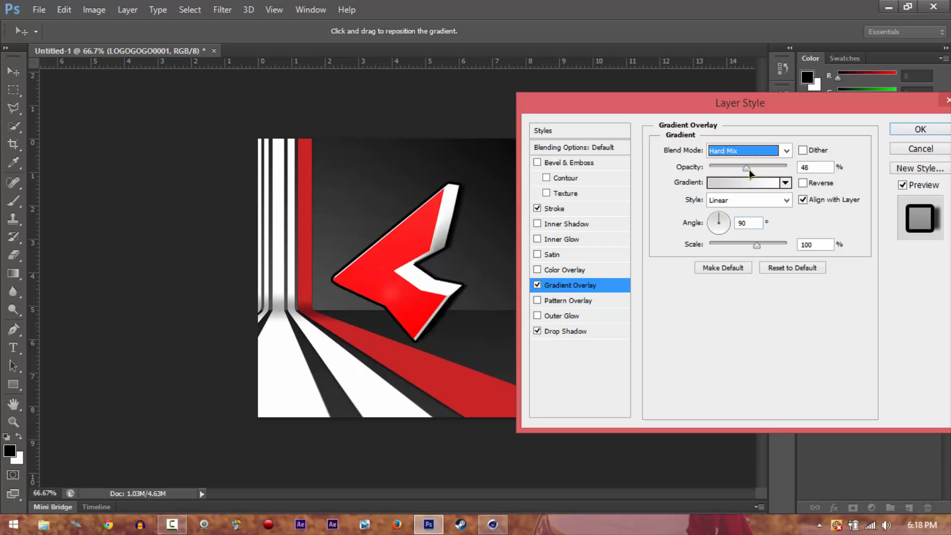
pyautogui.moveTo(749, 170); pyautogui.dragTo(716, 165)
# Set the gradient overlay's blend mode to Luminosity and its opacity to 32%
pyautogui.click(733, 153)
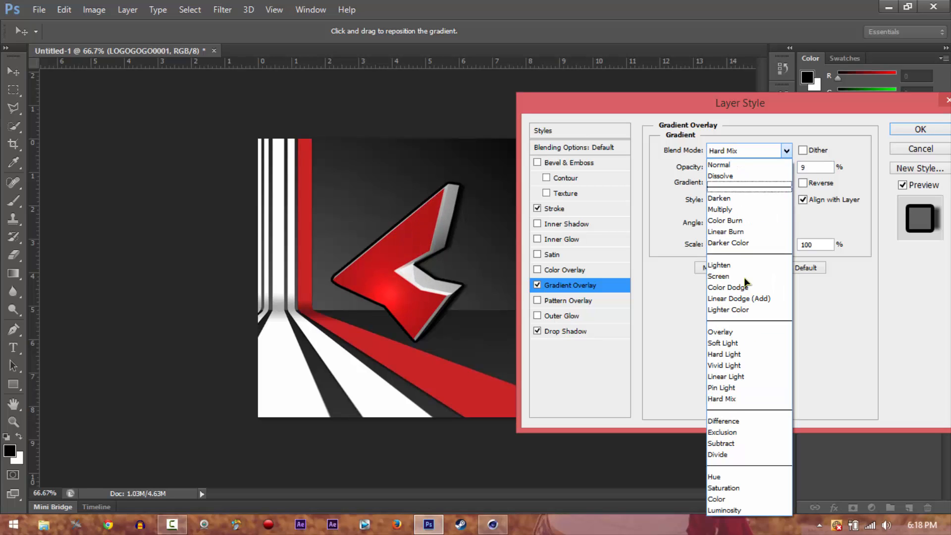
pyautogui.click(725, 510)
pyautogui.moveTo(735, 169); pyautogui.dragTo(742, 172)
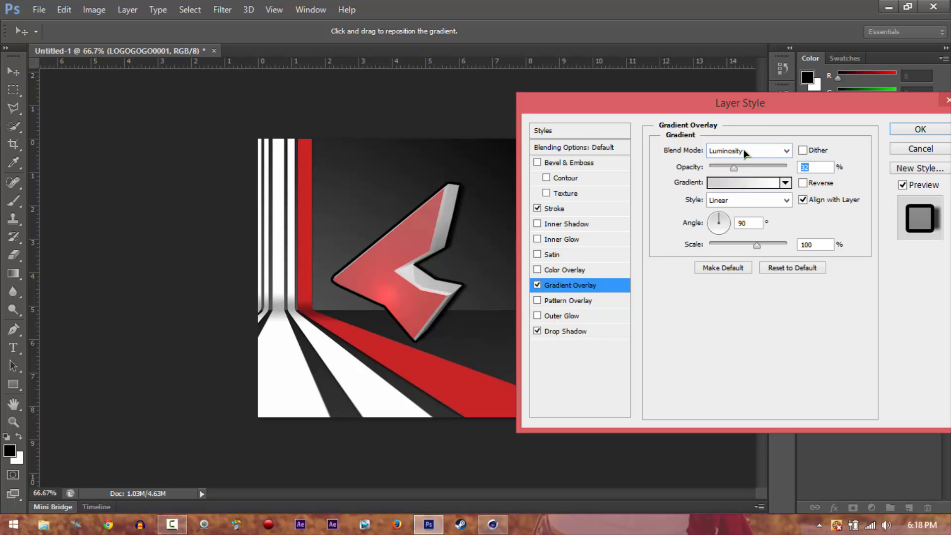
# Try different blend modes for the gradient overlay, settling on Overlay, and set its opacity to 36%
pyautogui.click(744, 150)
pyautogui.click(719, 491)
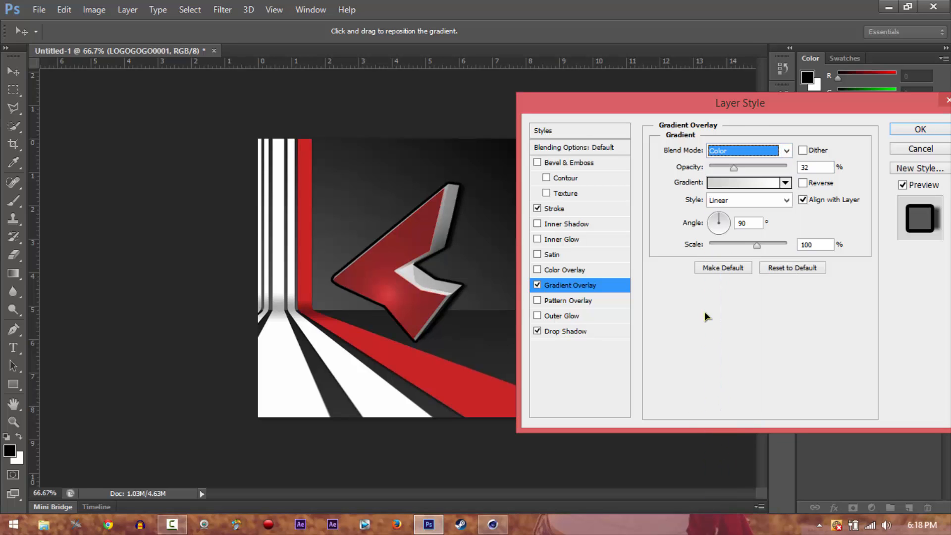
pyautogui.press('Up')
pyautogui.press('Up')
pyautogui.press('Up')
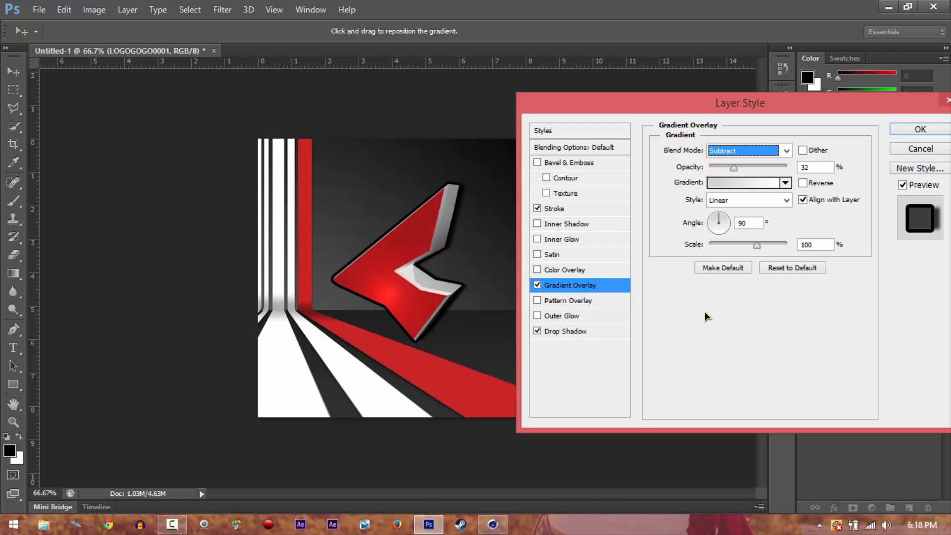
pyautogui.press('Up')
pyautogui.press('Up')
pyautogui.press('Up')
pyautogui.press('Up')
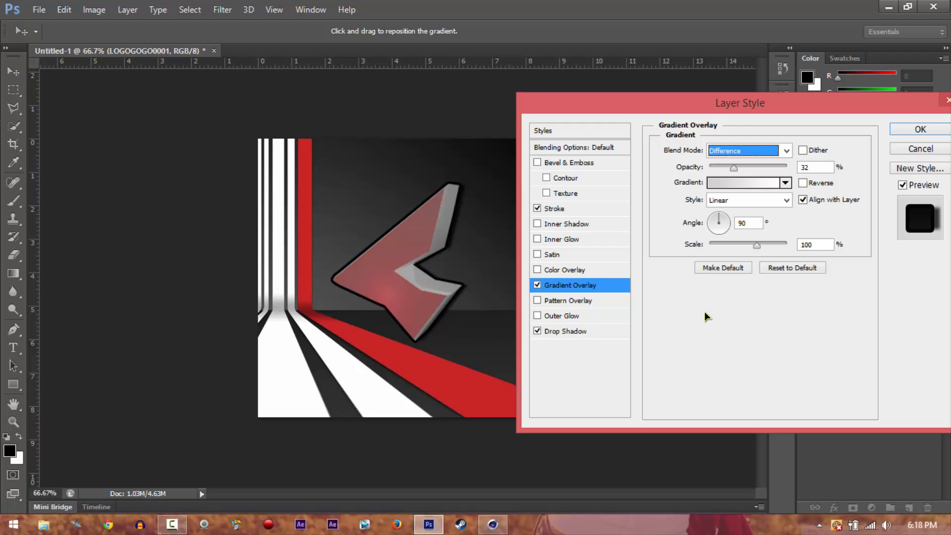
pyautogui.press('Up')
pyautogui.press('Down')
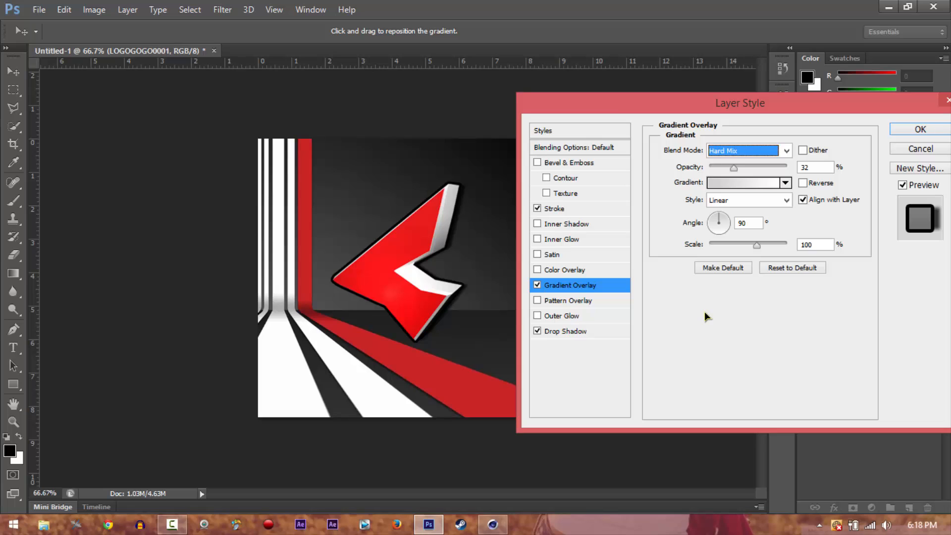
pyautogui.press('Up')
pyautogui.press('Up')
pyautogui.press('Up')
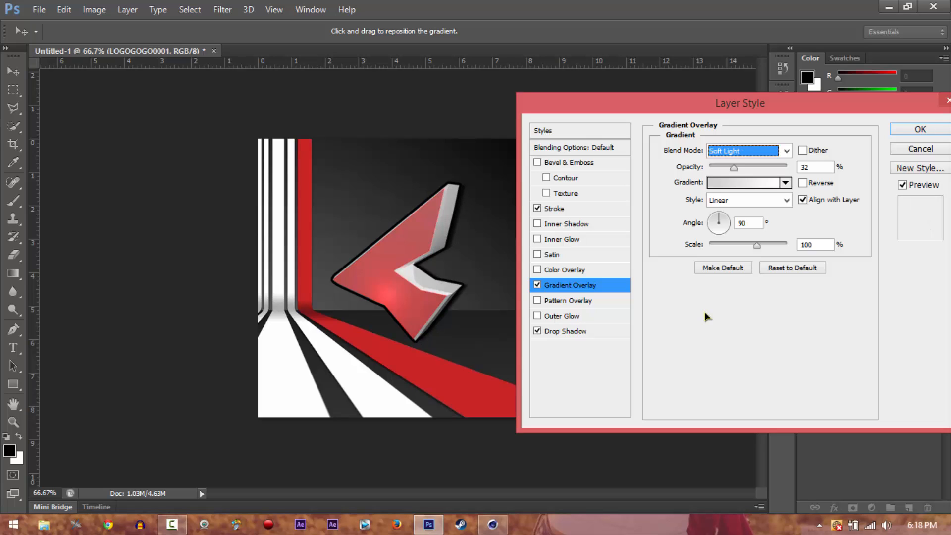
pyautogui.press('Up')
pyautogui.press('Up')
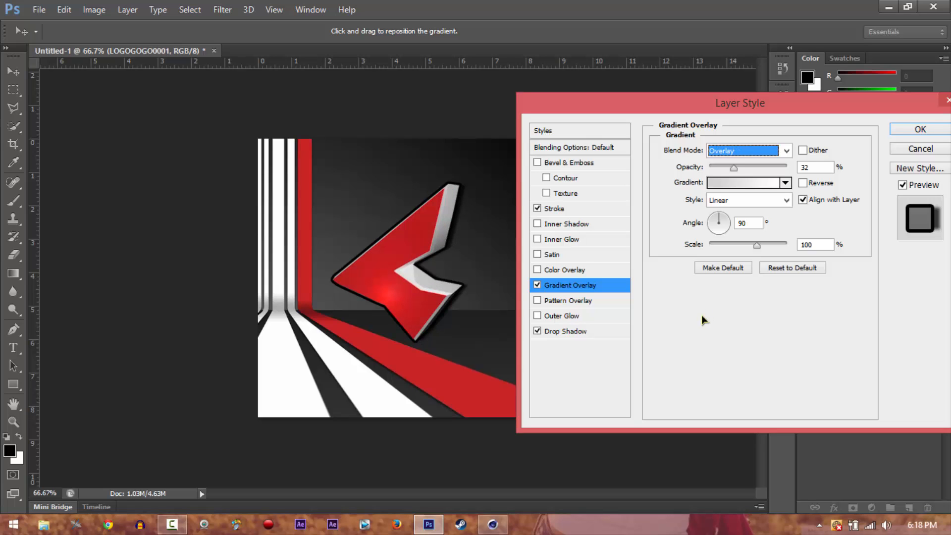
pyautogui.moveTo(733, 168)
pyautogui.mouseDown()
pyautogui.moveTo(753, 165)
pyautogui.moveTo(738, 167)
pyautogui.mouseUp()
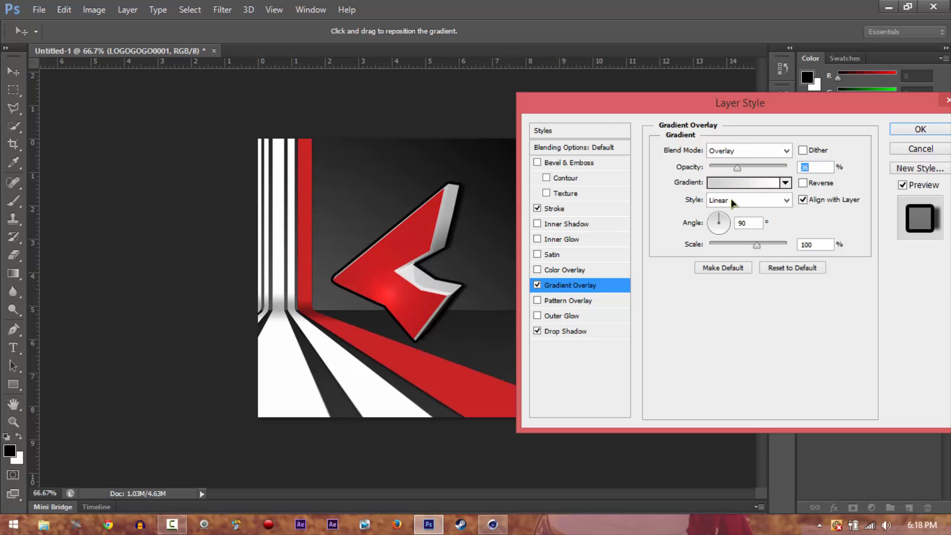
# Add a red color overlay to the logo with the Overlay blend mode at 11% opacity
pyautogui.click(537, 270)
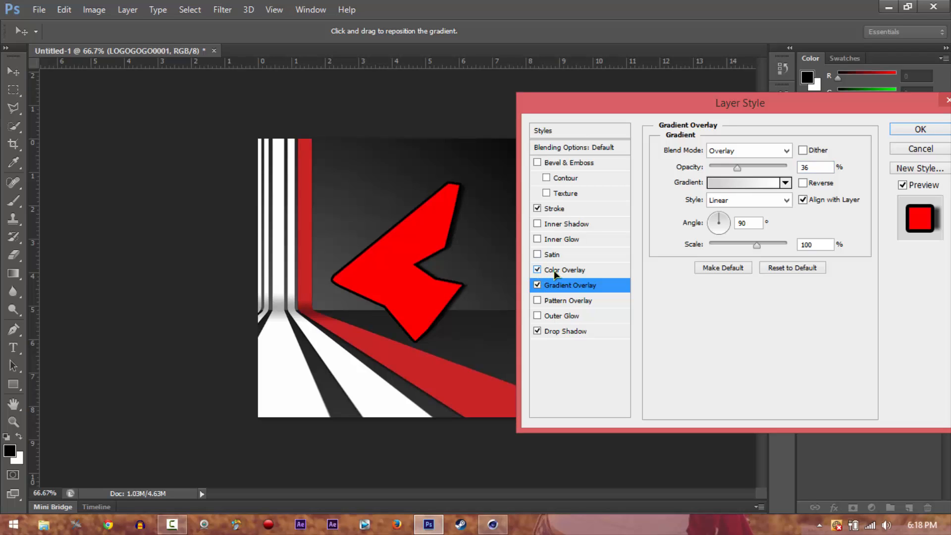
pyautogui.click(556, 269)
pyautogui.moveTo(776, 167); pyautogui.dragTo(737, 167)
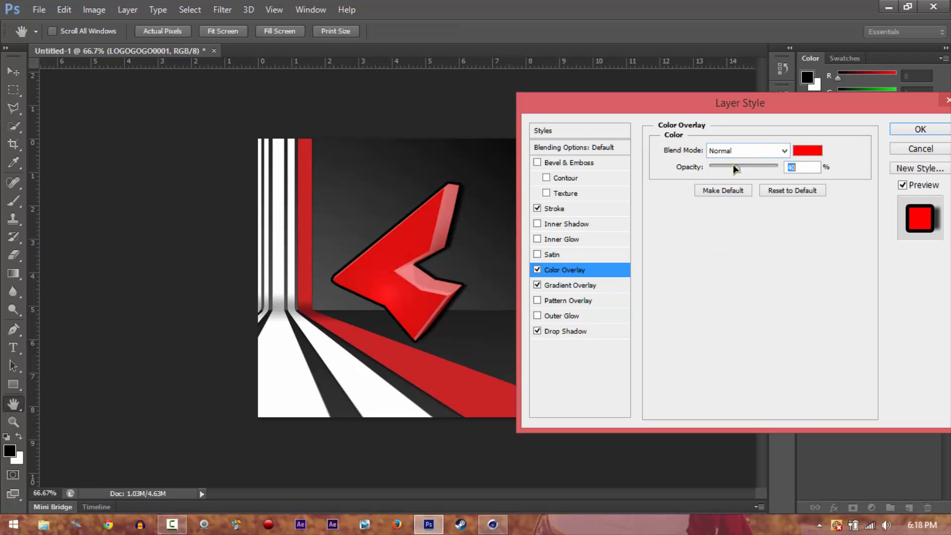
pyautogui.click(748, 150)
pyautogui.click(736, 330)
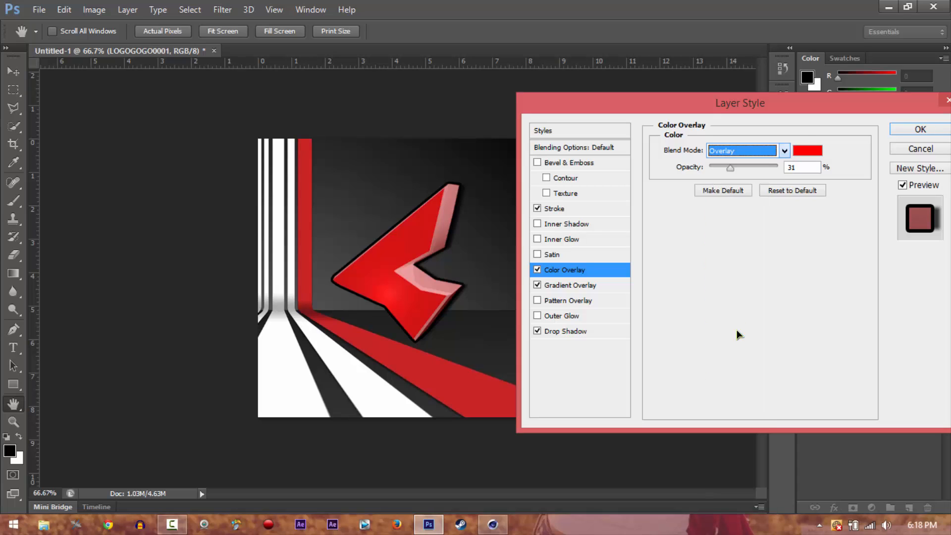
pyautogui.moveTo(731, 168); pyautogui.dragTo(717, 169)
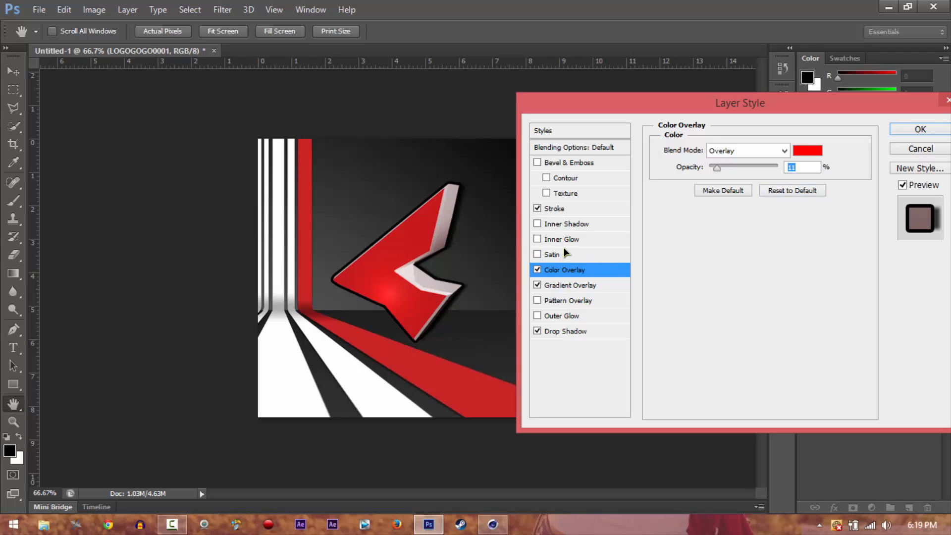
# Try Inner Shadow, Bevel & Emboss, Outer Glow and Pattern Overlay on the logo, switching each one off again
pyautogui.click(536, 225)
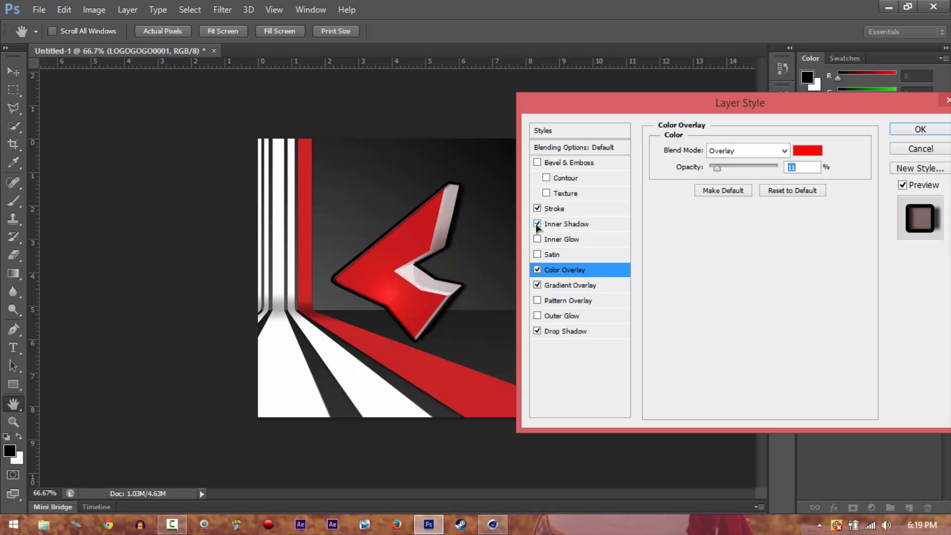
pyautogui.click(537, 225)
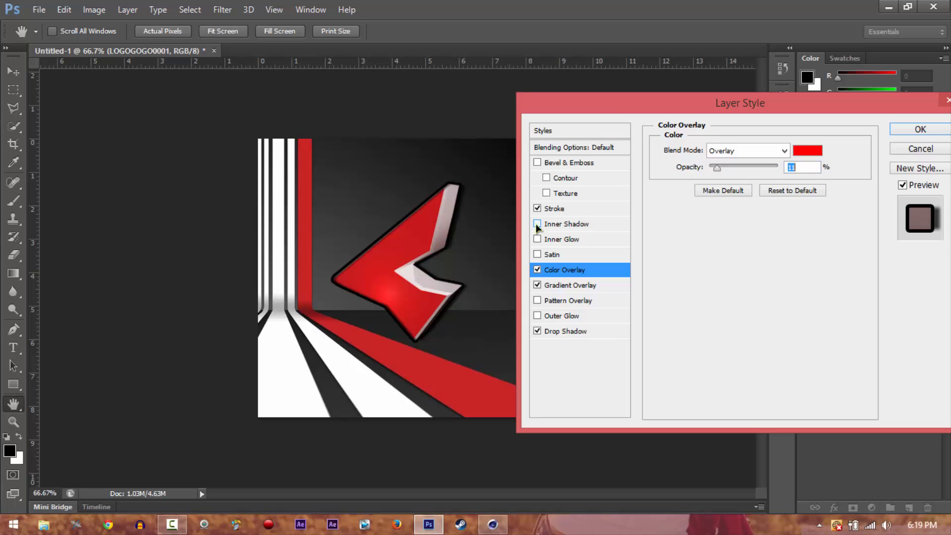
pyautogui.click(535, 163)
pyautogui.click(536, 162)
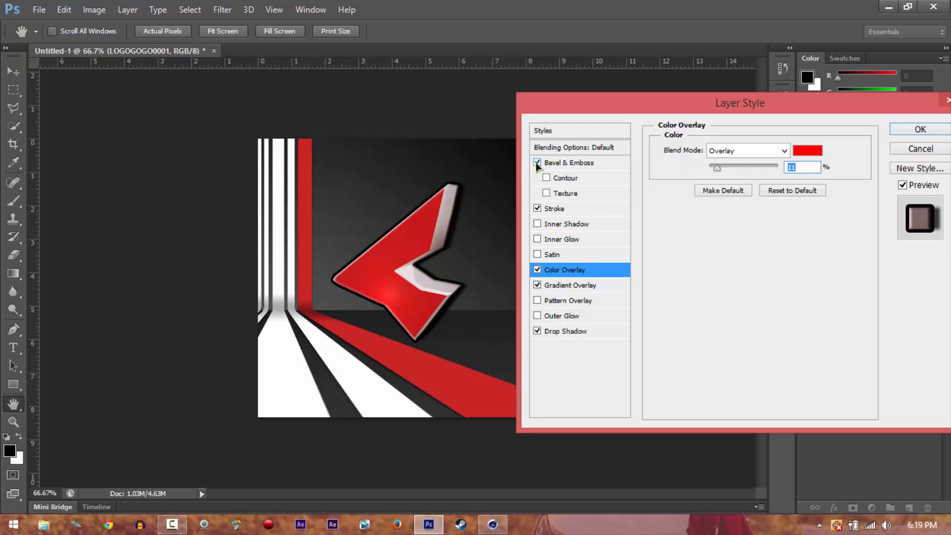
pyautogui.click(537, 316)
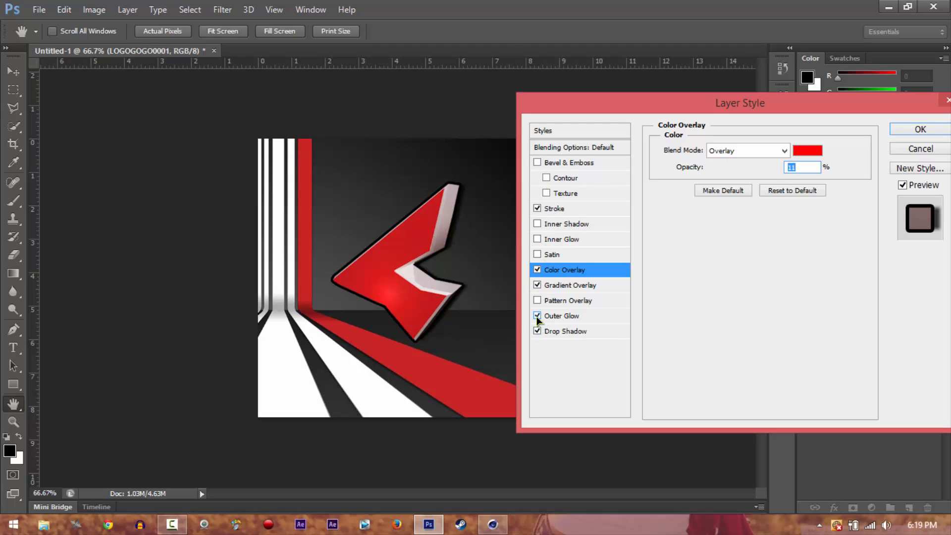
pyautogui.click(538, 317)
pyautogui.click(539, 303)
pyautogui.click(538, 303)
# Accept the layer style settings for the logo layer
pyautogui.click(914, 130)
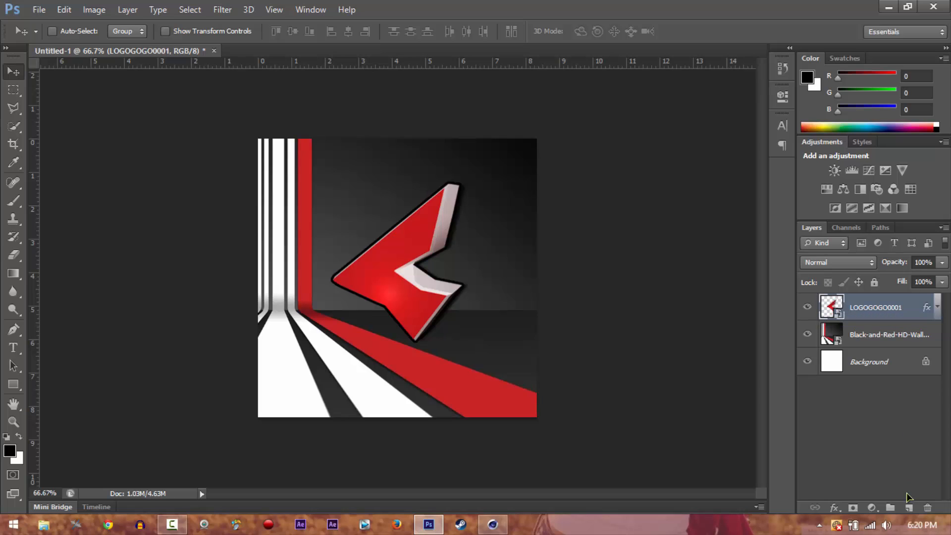
pyautogui.click(175, 527)
pyautogui.click(178, 528)
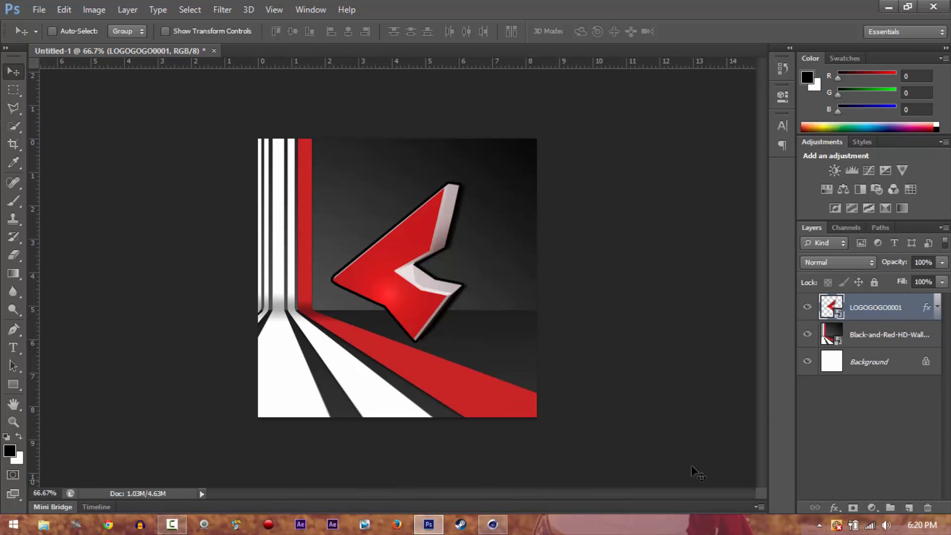